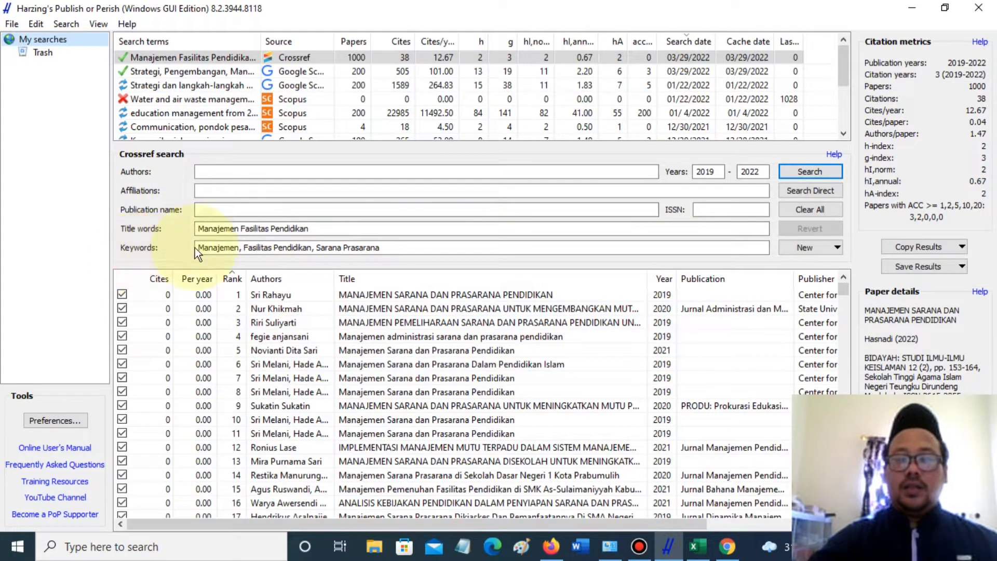
# Review the title words, keywords and 2019–2022 year range used for the Crossref search.
pyautogui.click(327, 230)
pyautogui.moveTo(326, 231); pyautogui.dragTo(167, 231)
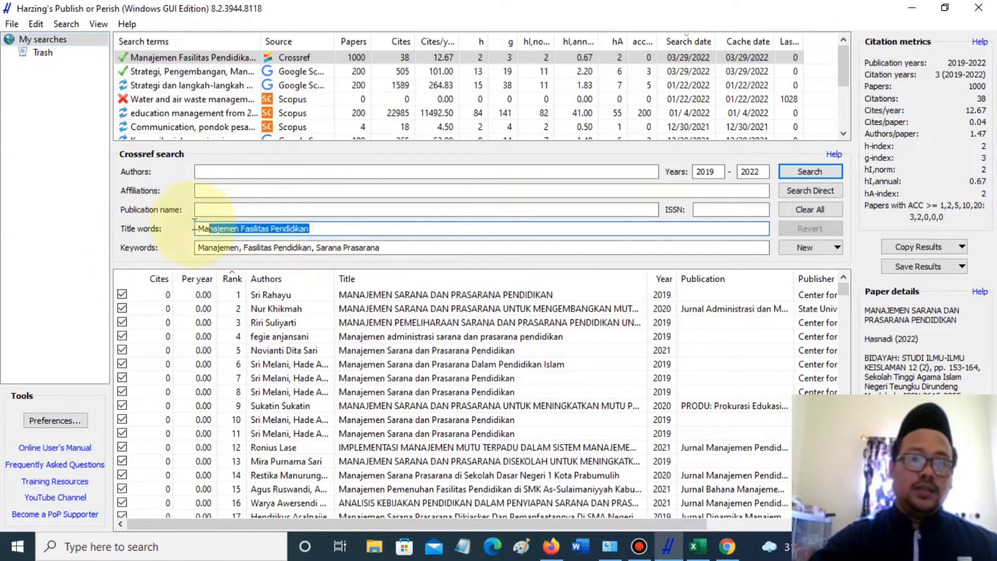
pyautogui.click(263, 230)
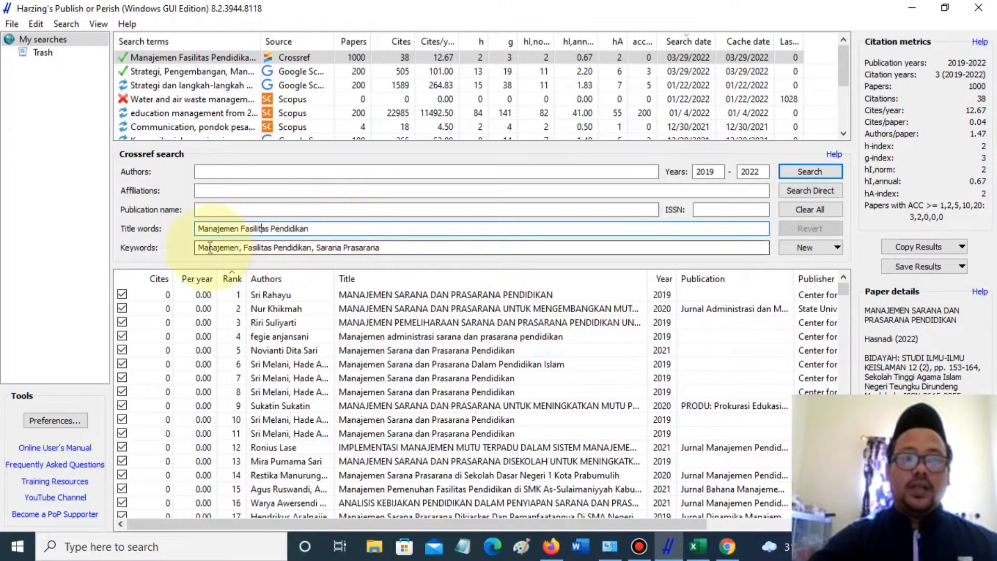
pyautogui.moveTo(384, 247); pyautogui.dragTo(156, 250)
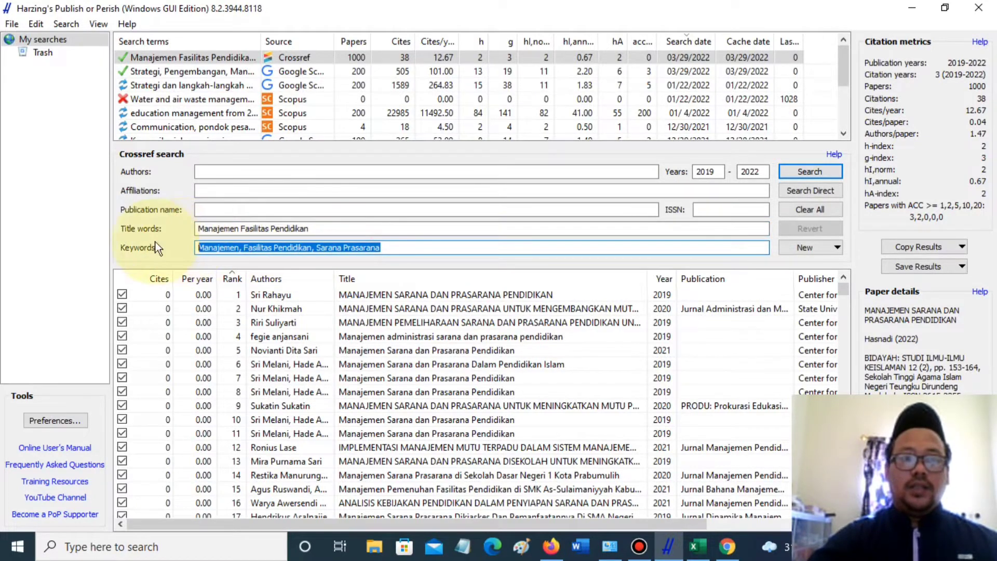
pyautogui.click(295, 248)
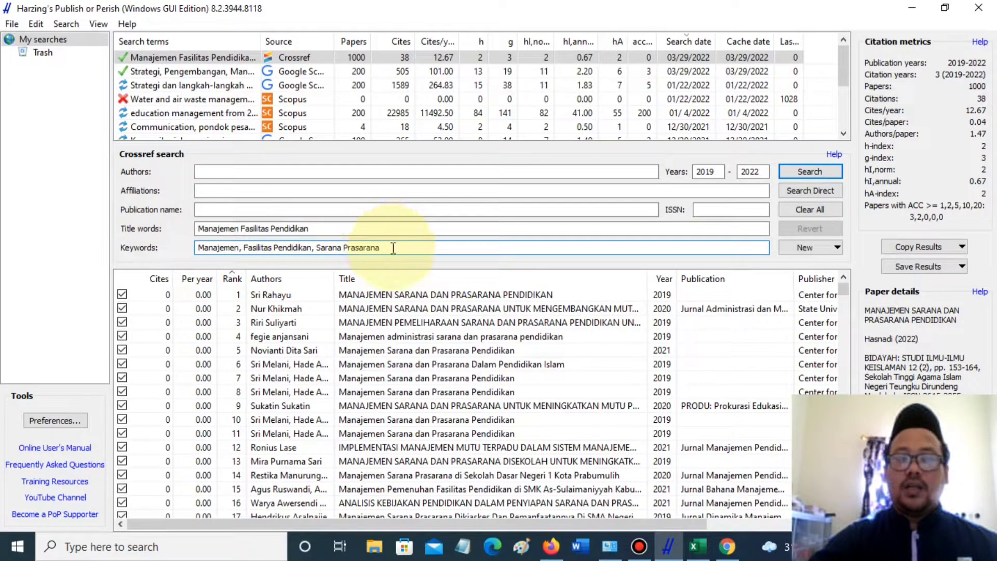
pyautogui.doubleClick(712, 173)
pyautogui.doubleClick(765, 173)
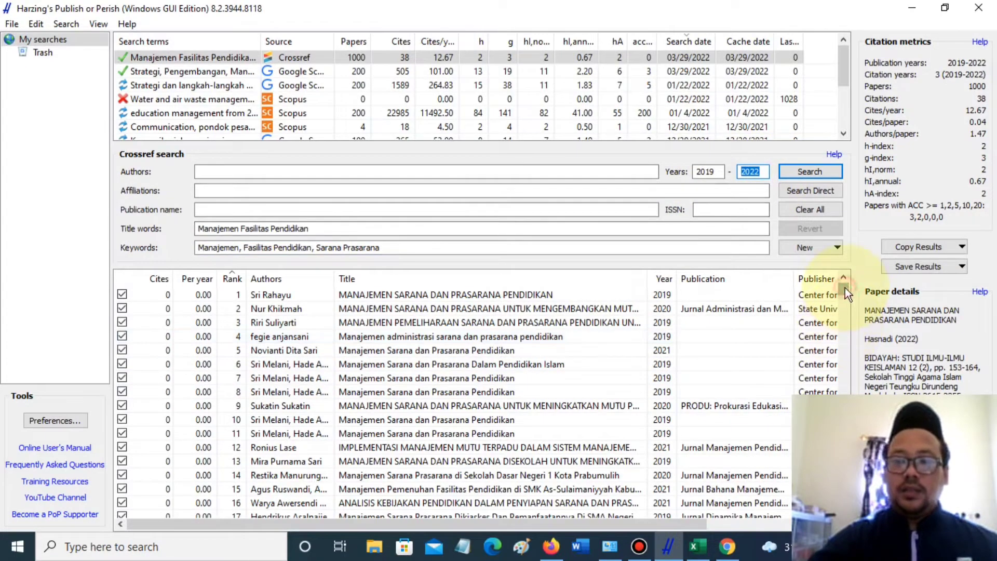
# Look through the Crossref results, sorting them by citations and finally by year, and check the publication and publisher details.
pyautogui.moveTo(846, 288); pyautogui.dragTo(842, 517)
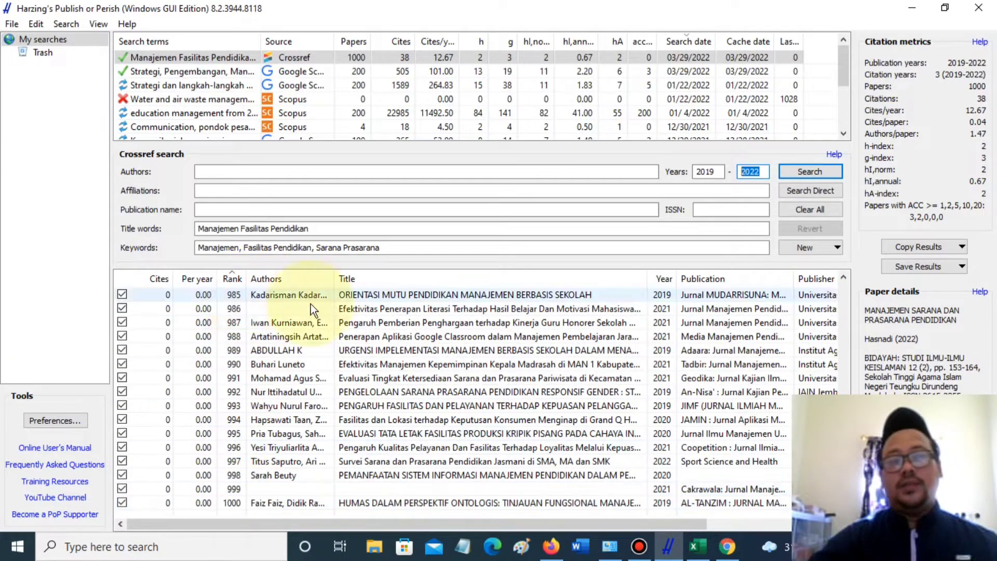
pyautogui.moveTo(842, 514); pyautogui.dragTo(851, 266)
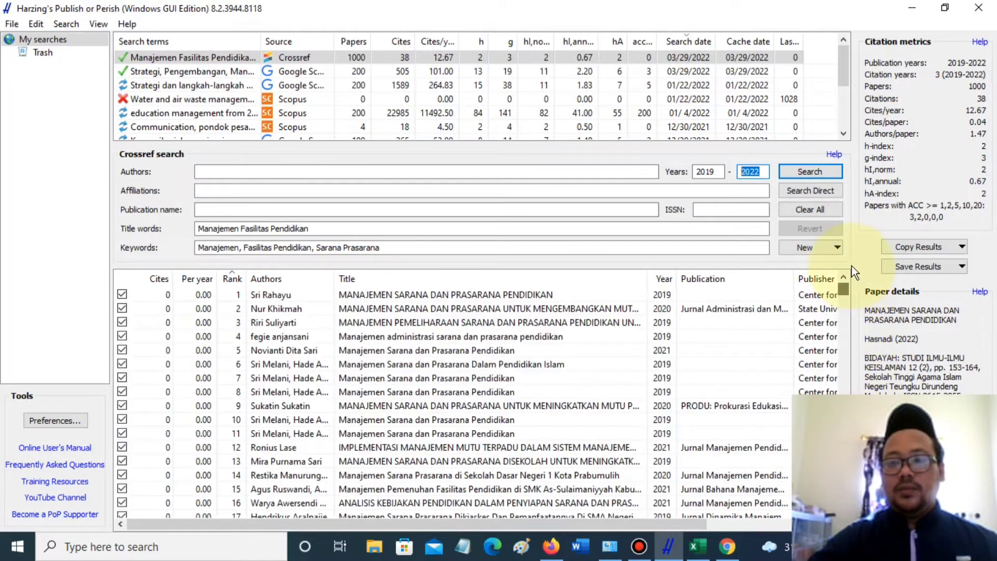
pyautogui.click(162, 280)
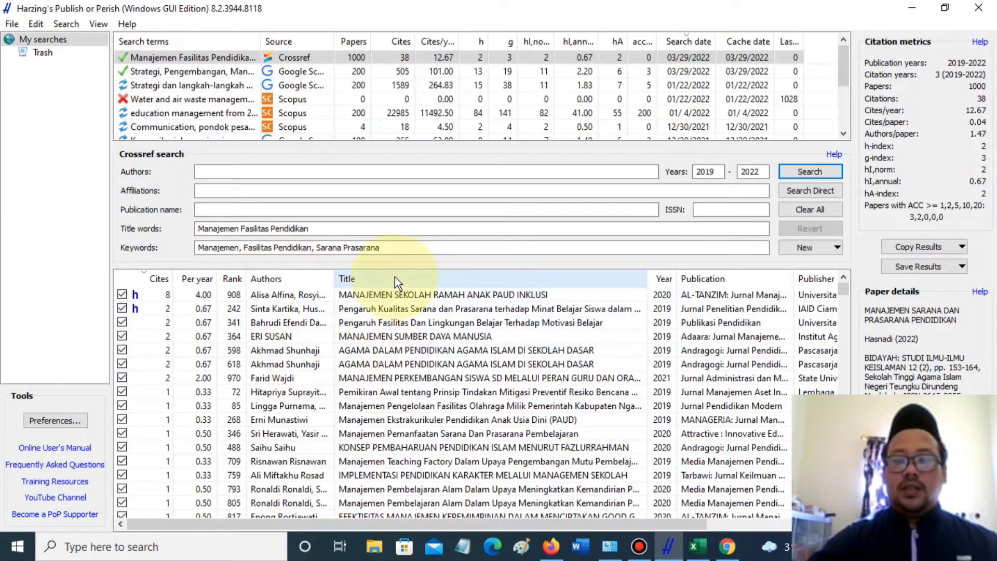
pyautogui.click(663, 279)
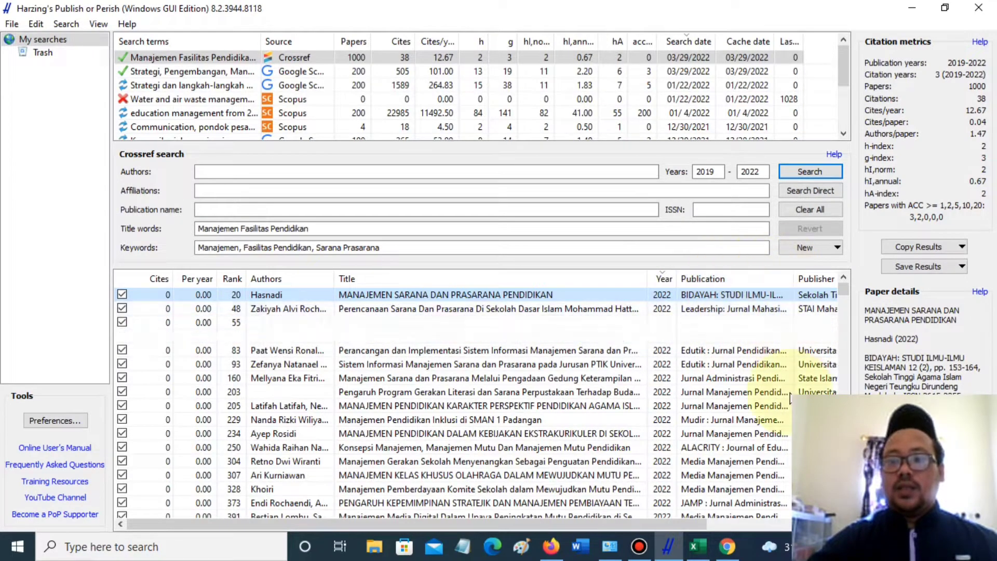
pyautogui.moveTo(696, 529); pyautogui.dragTo(741, 528)
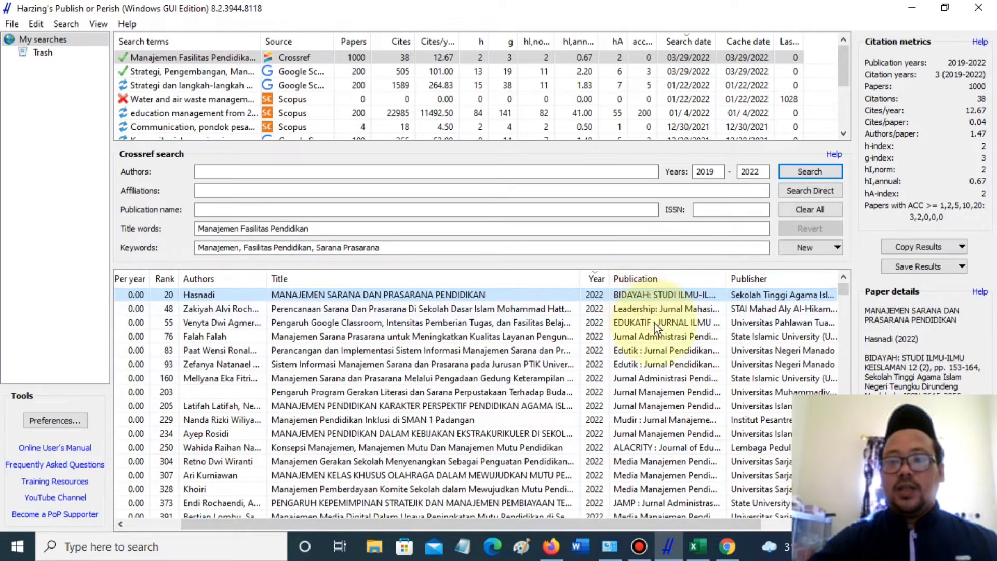
pyautogui.moveTo(653, 524); pyautogui.dragTo(673, 527)
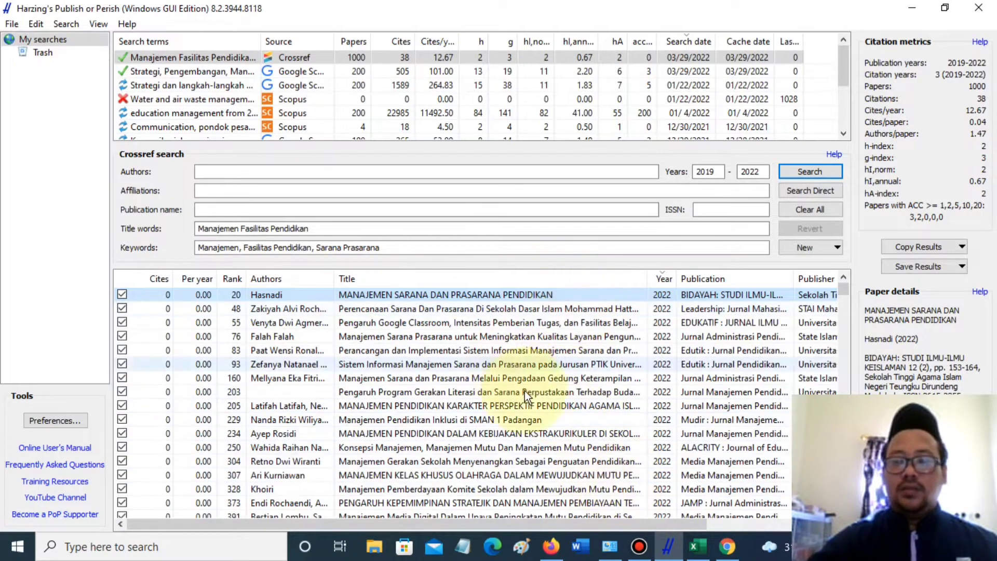
# Switch to the exported results in Excel, browse the rows and widen the Authors column to show fuller names.
pyautogui.click(698, 546)
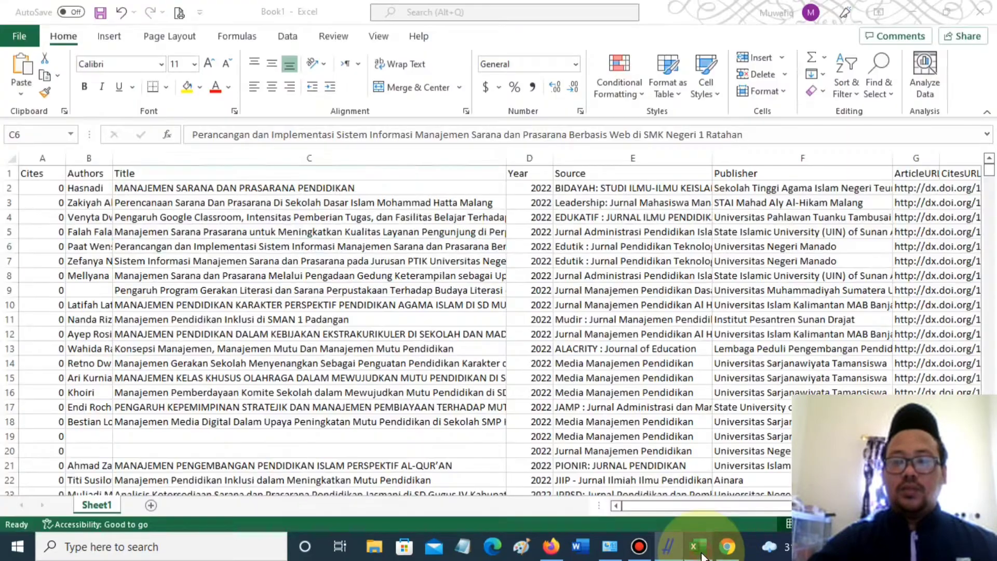
pyautogui.click(293, 291)
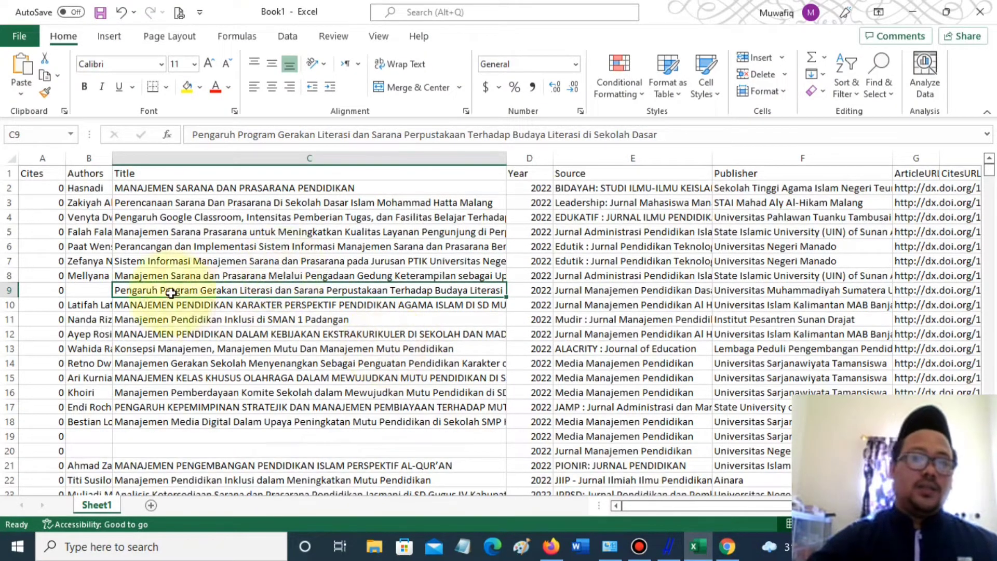
pyautogui.scroll(-9, 401, 282)
pyautogui.scroll(-11, 401, 282)
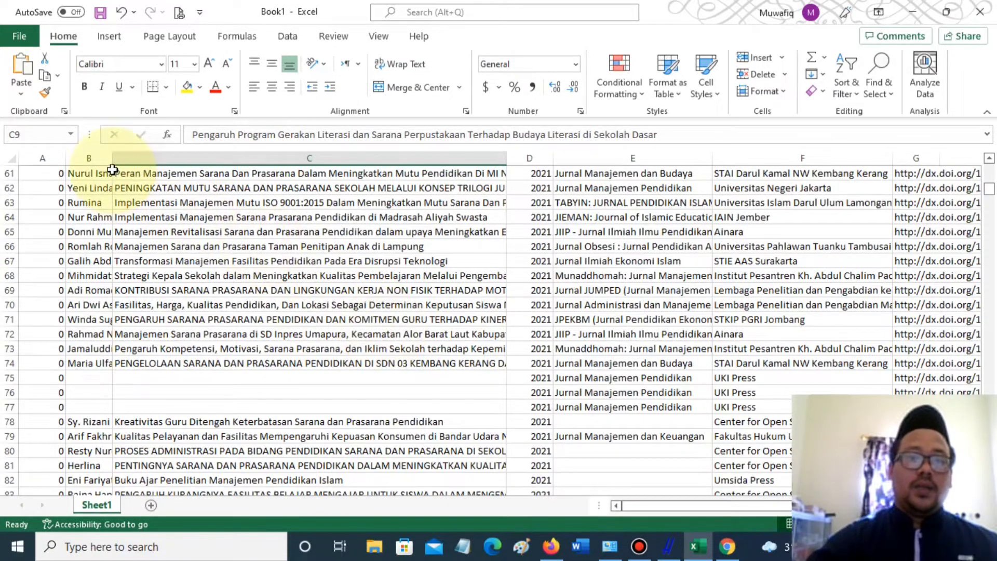
pyautogui.moveTo(112, 159); pyautogui.dragTo(203, 163)
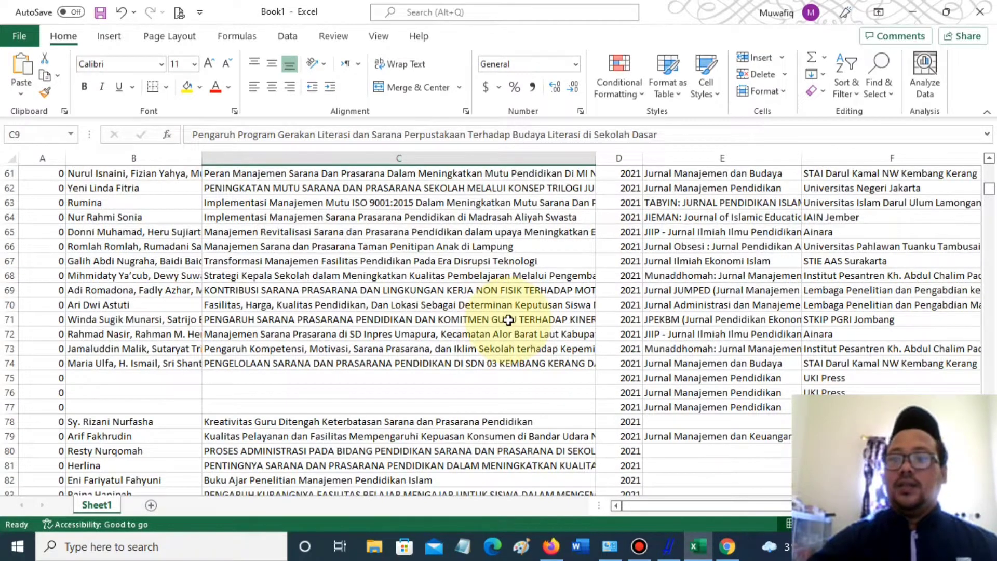
pyautogui.moveTo(990, 188); pyautogui.dragTo(992, 165)
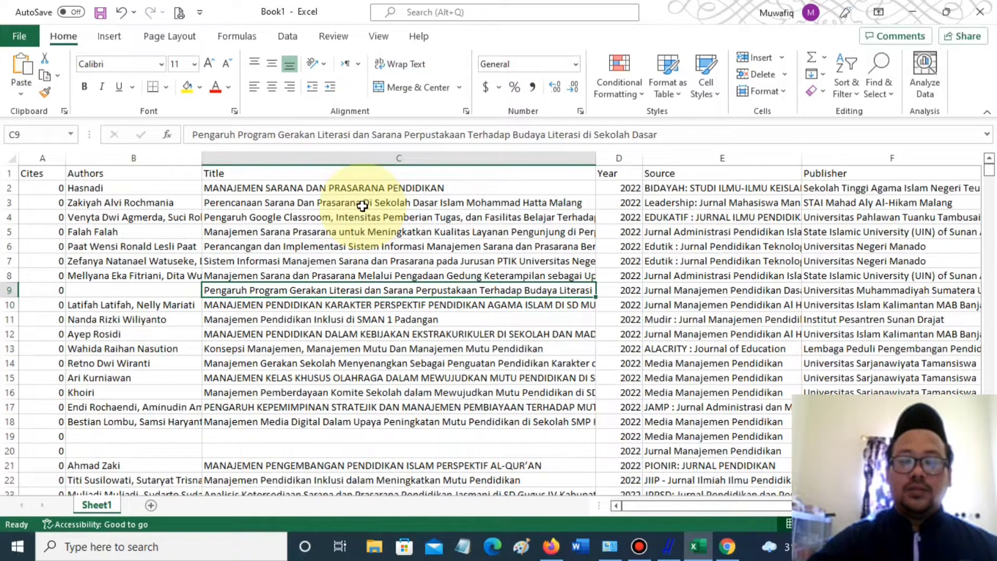
# Switch back to Publish or Perish and view which sources are available for a new search.
pyautogui.click(675, 546)
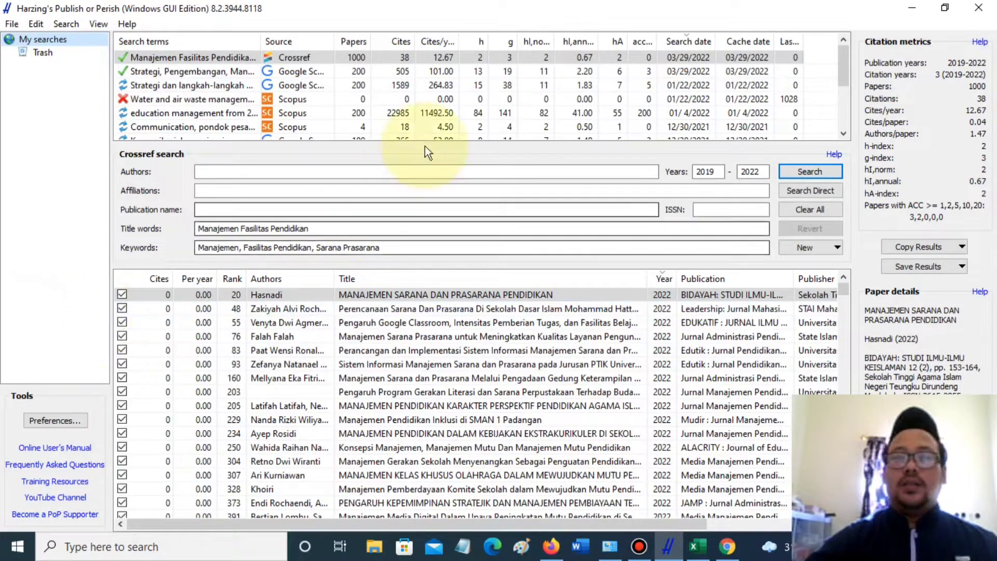
pyautogui.click(66, 23)
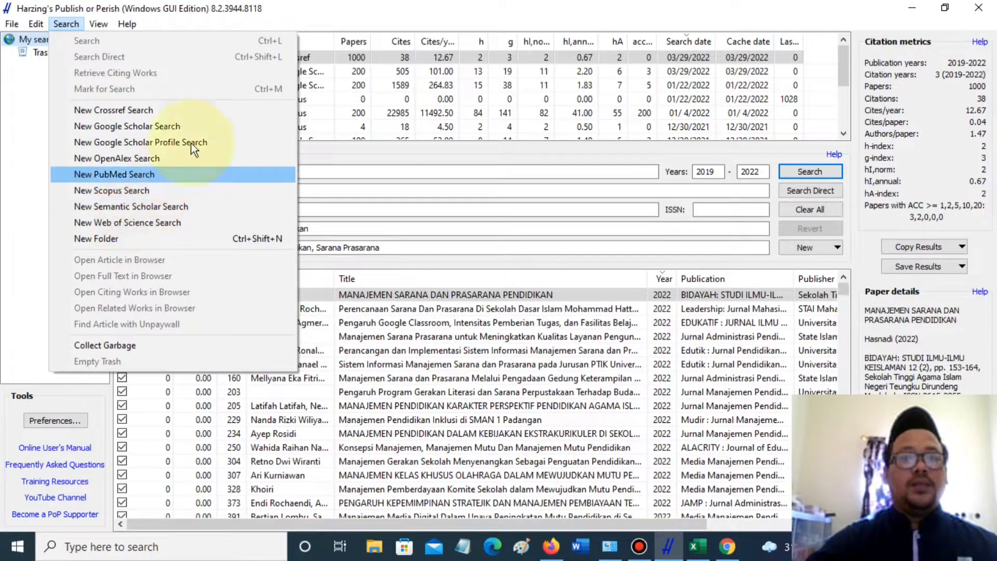
pyautogui.click(11, 218)
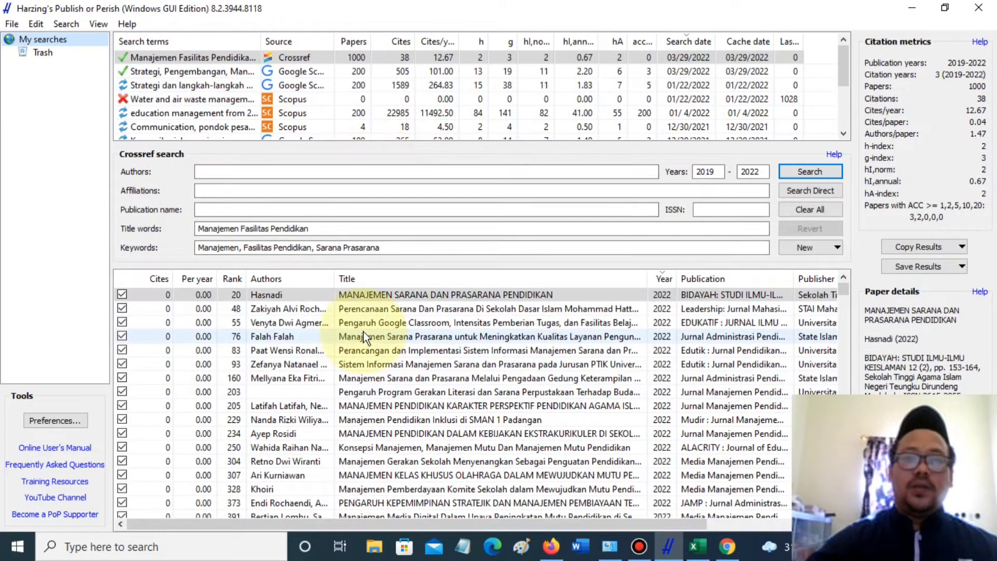
pyautogui.moveTo(847, 291)
pyautogui.mouseDown()
pyautogui.moveTo(845, 302)
pyautogui.moveTo(846, 285)
pyautogui.mouseUp()
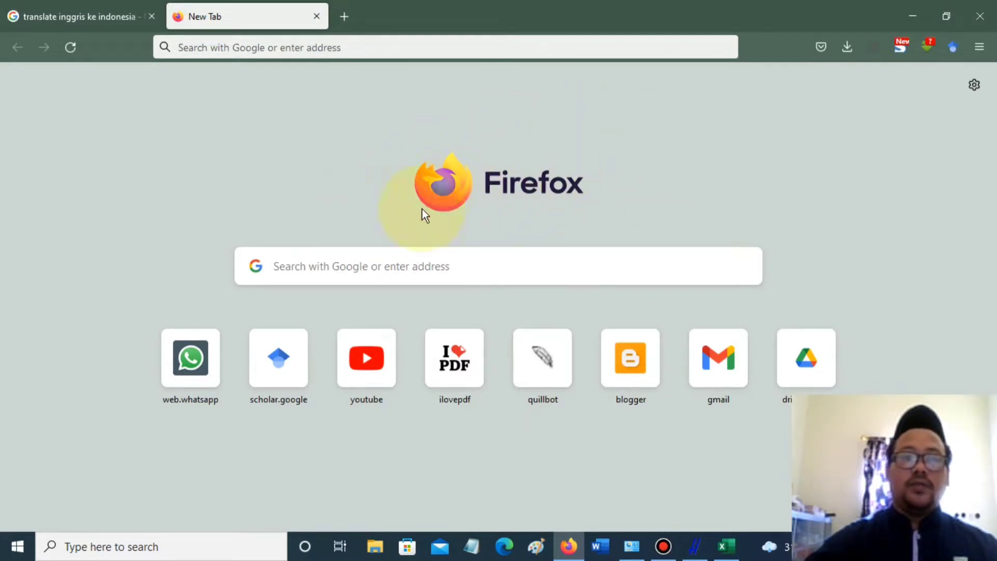
# In Firefox, search the web for "download harzing pop".
pyautogui.click(277, 48)
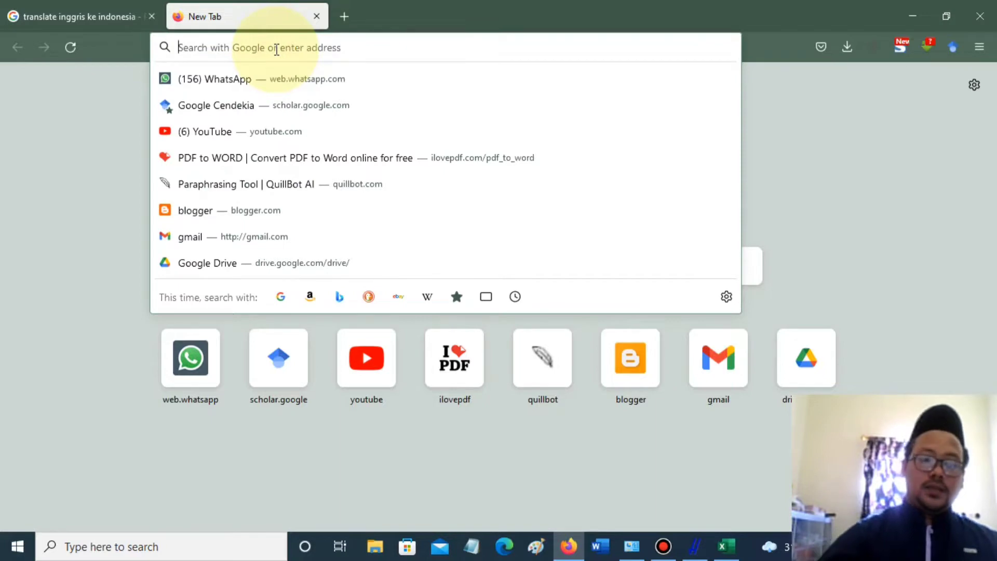
pyautogui.write('dow')
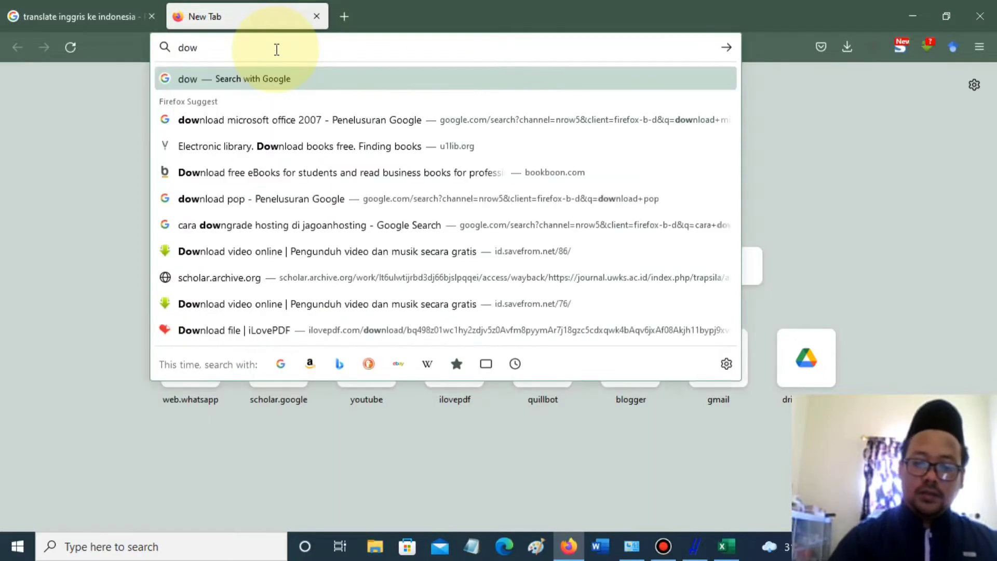
pyautogui.write('nload')
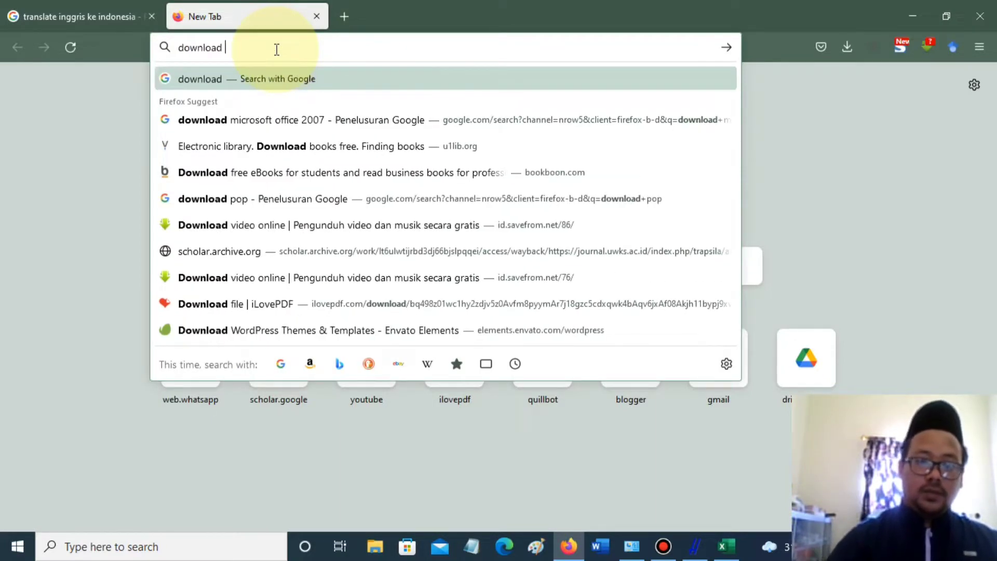
pyautogui.write(' harz')
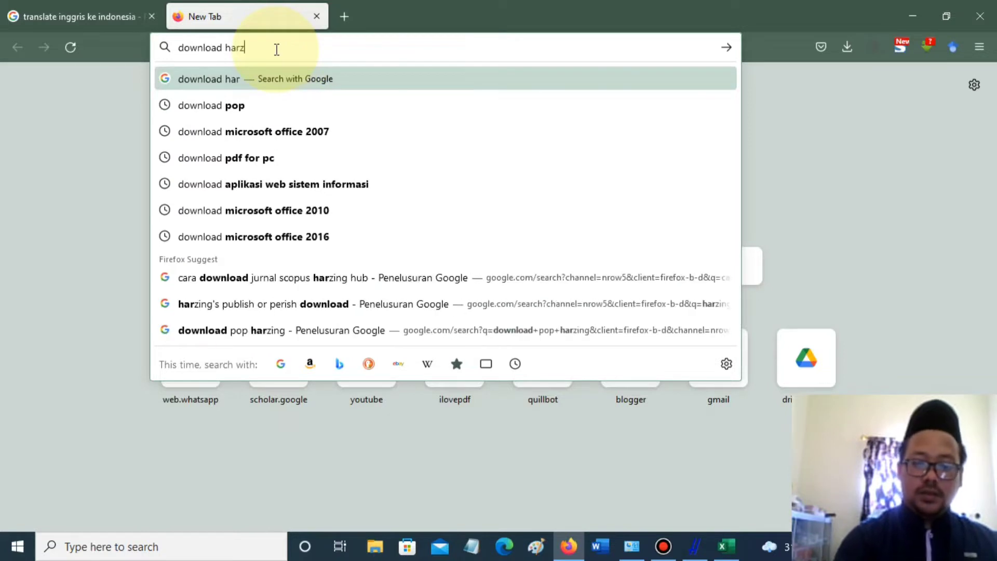
pyautogui.write('ing p')
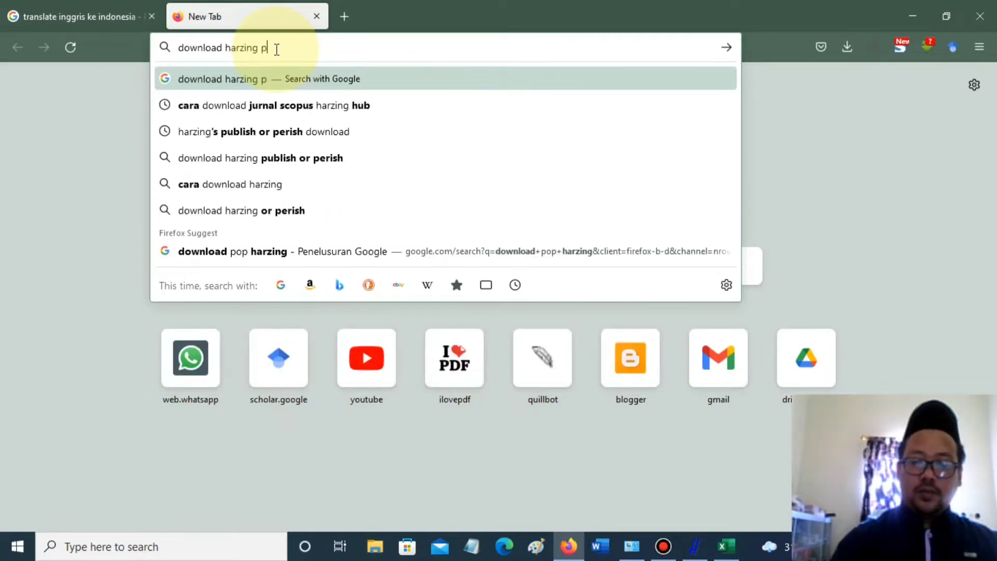
pyautogui.write('op')
pyautogui.press('Return')
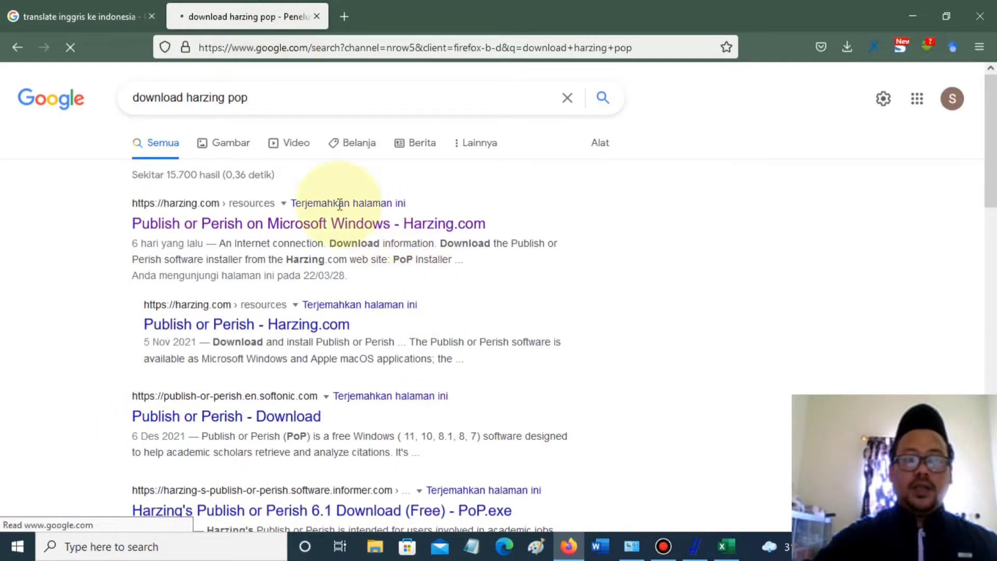
# Open the "Publish or Perish on Microsoft Windows" page on Harzing.com and request the Windows installer download.
pyautogui.click(268, 225)
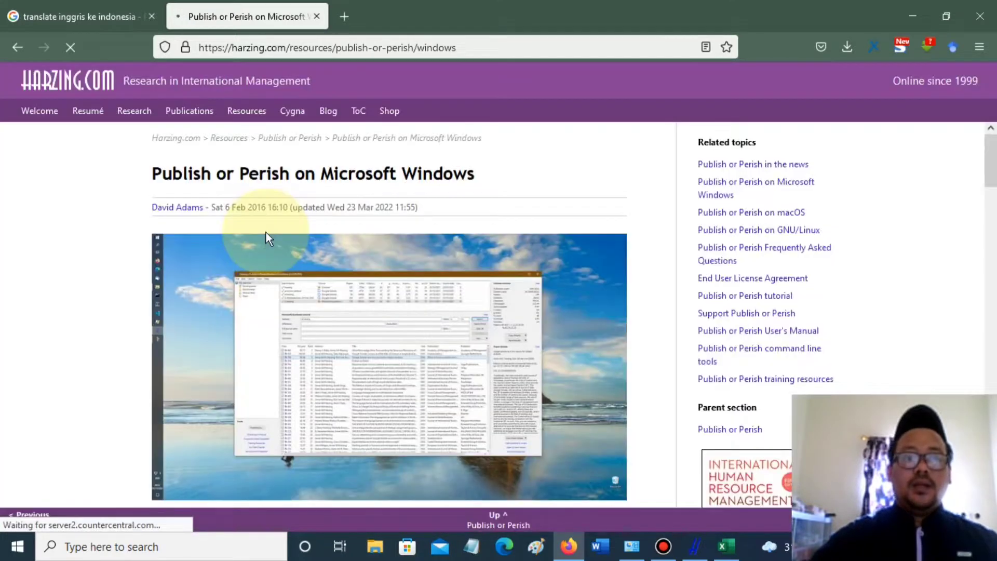
pyautogui.scroll(-15, 467, 344)
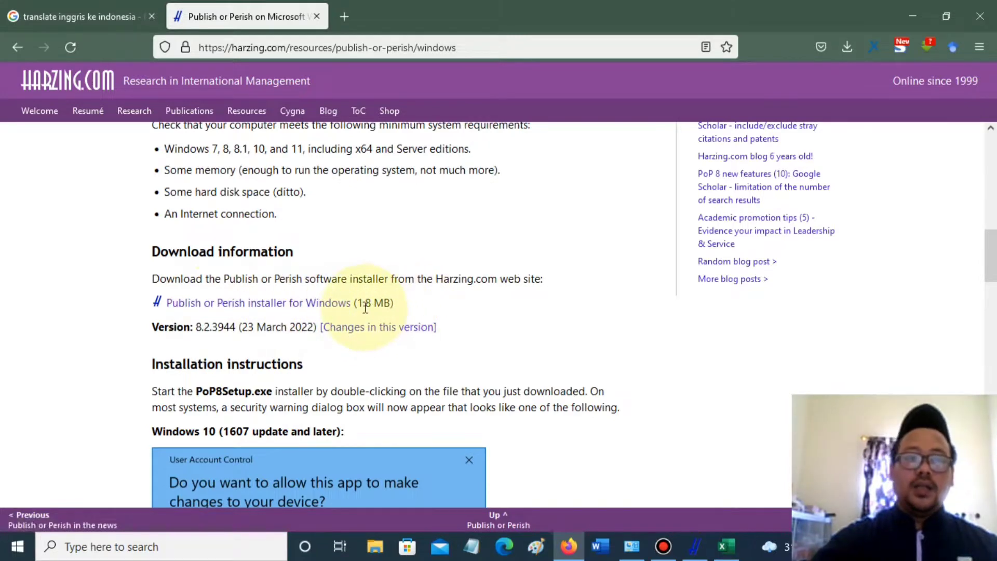
pyautogui.click(303, 306)
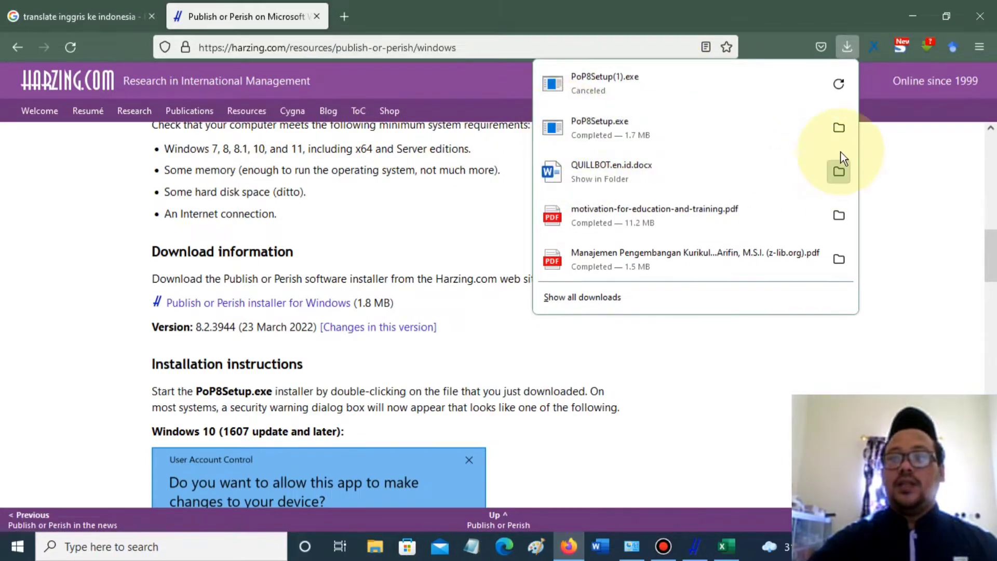
# Run the downloaded PoP8Setup from its folder, agree to the licence terms and try to install Harzing's Publish or Perish in the offered folder.
pyautogui.click(840, 129)
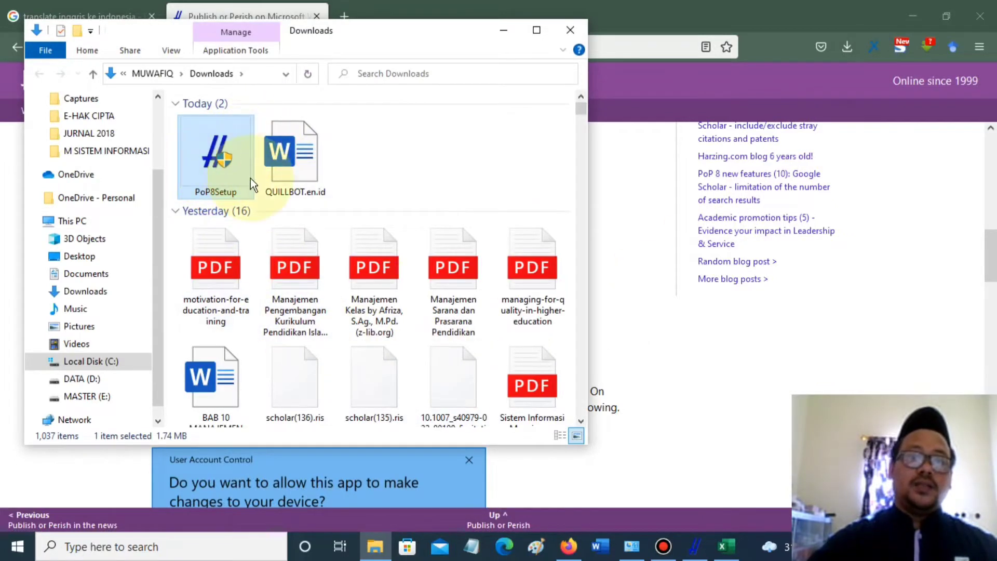
pyautogui.doubleClick(220, 149)
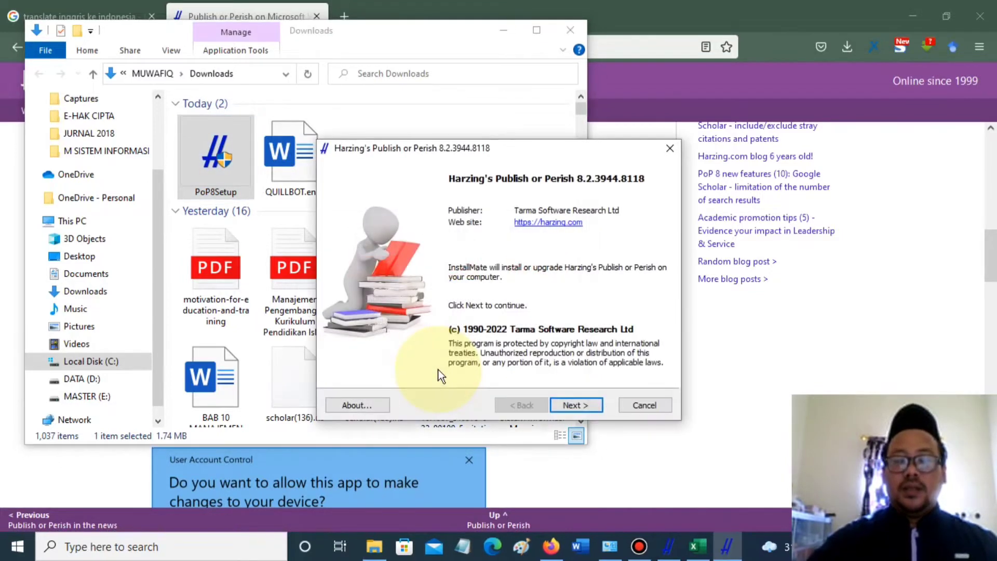
pyautogui.click(585, 407)
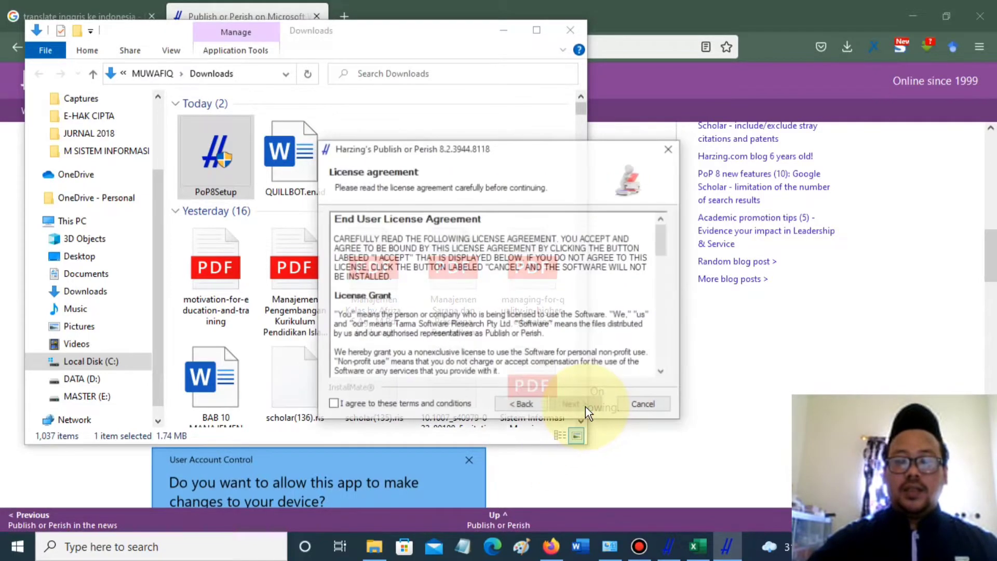
pyautogui.click(332, 404)
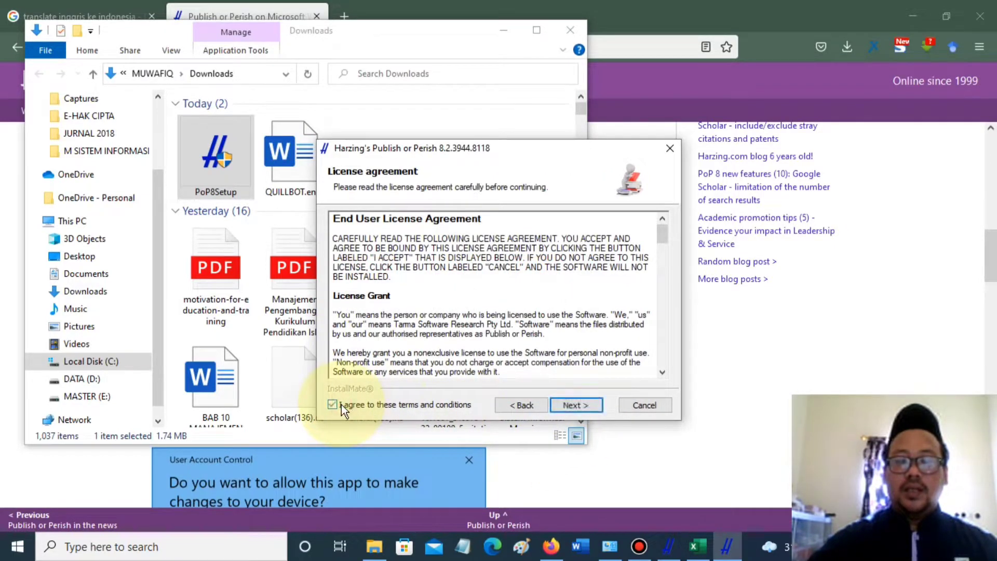
pyautogui.click(577, 405)
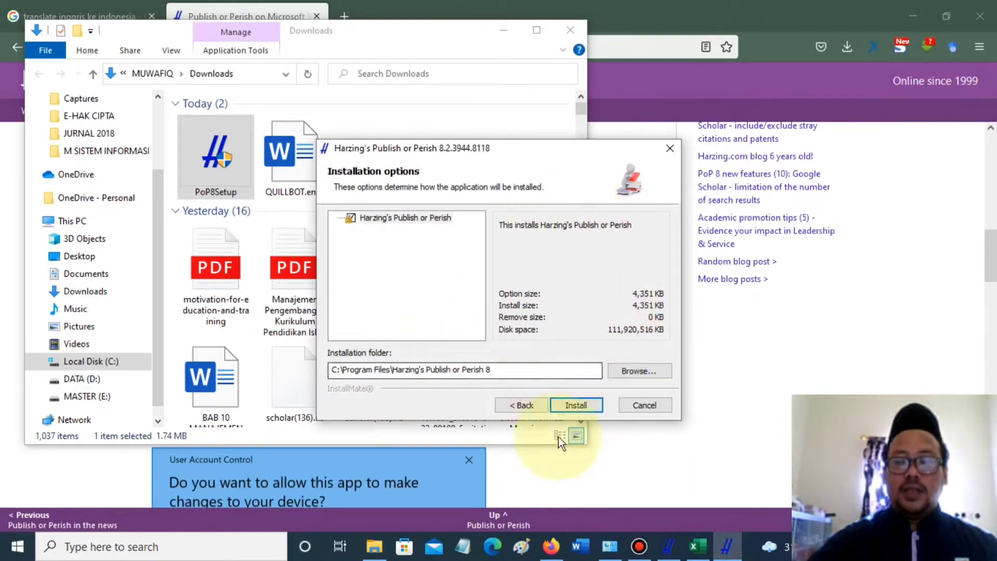
pyautogui.click(590, 404)
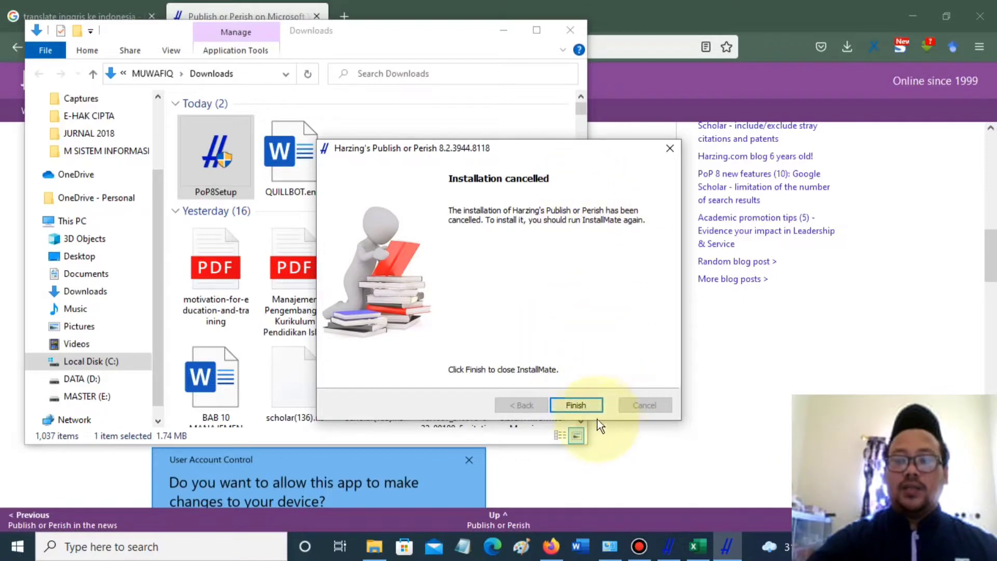
# Close the Publish or Perish installer and the Downloads folder, and minimise the browser to reach the desktop.
pyautogui.click(597, 407)
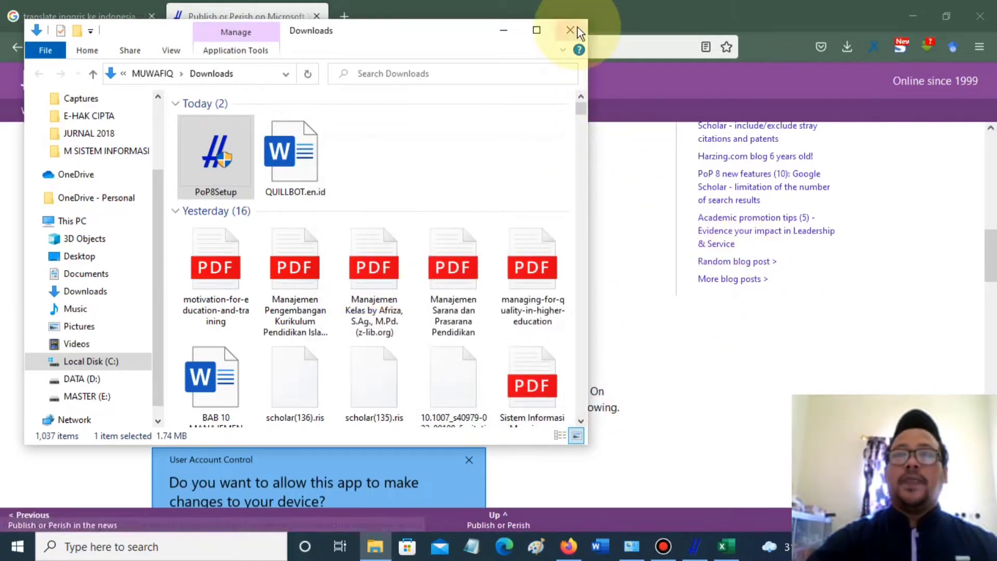
pyautogui.click(570, 29)
pyautogui.click(913, 17)
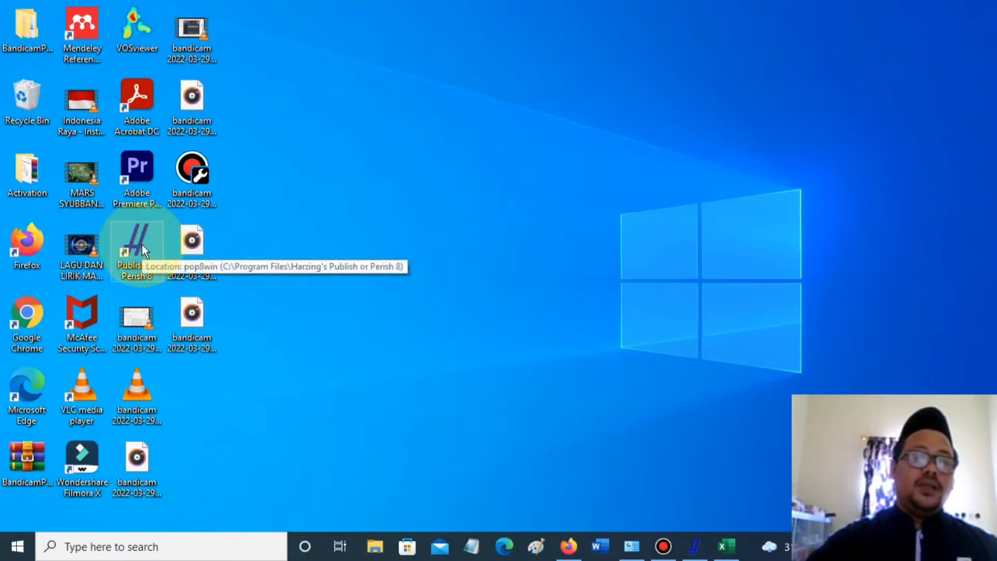
# Locate Publish or Perish 8 on the desktop and among the recently added apps, and view its options for pinning to the taskbar.
pyautogui.click(142, 244)
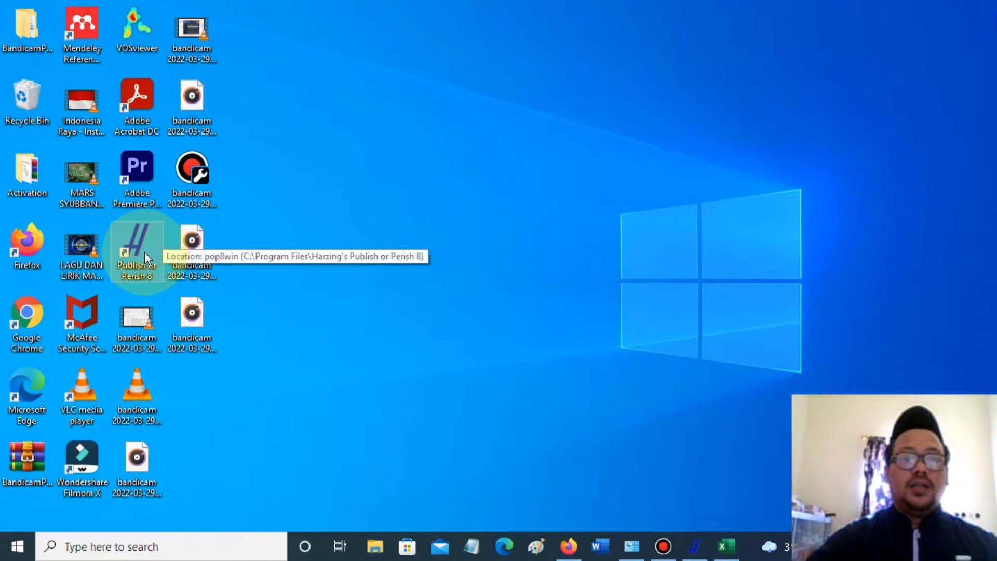
pyautogui.click(18, 557)
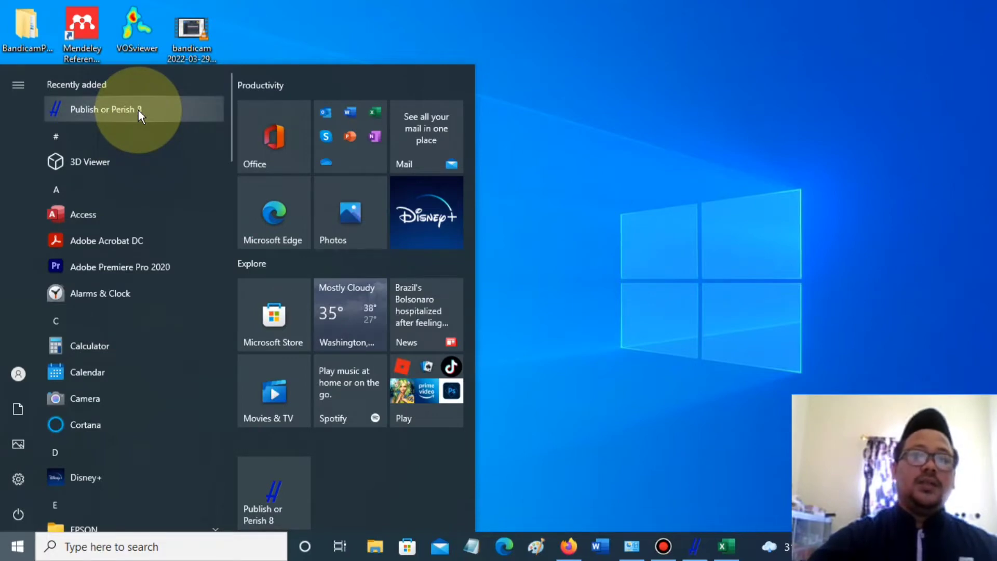
pyautogui.click(576, 245)
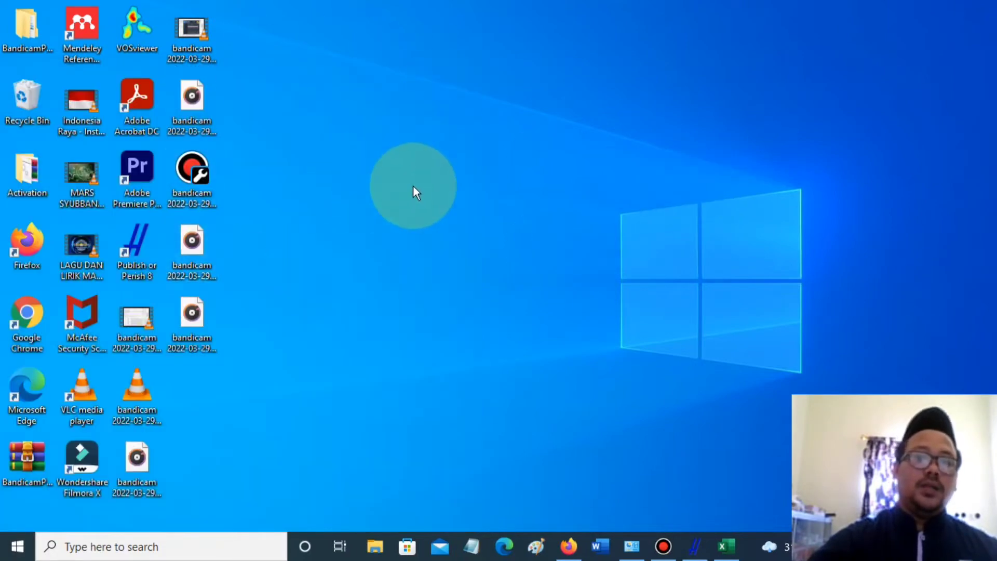
pyautogui.click(11, 549)
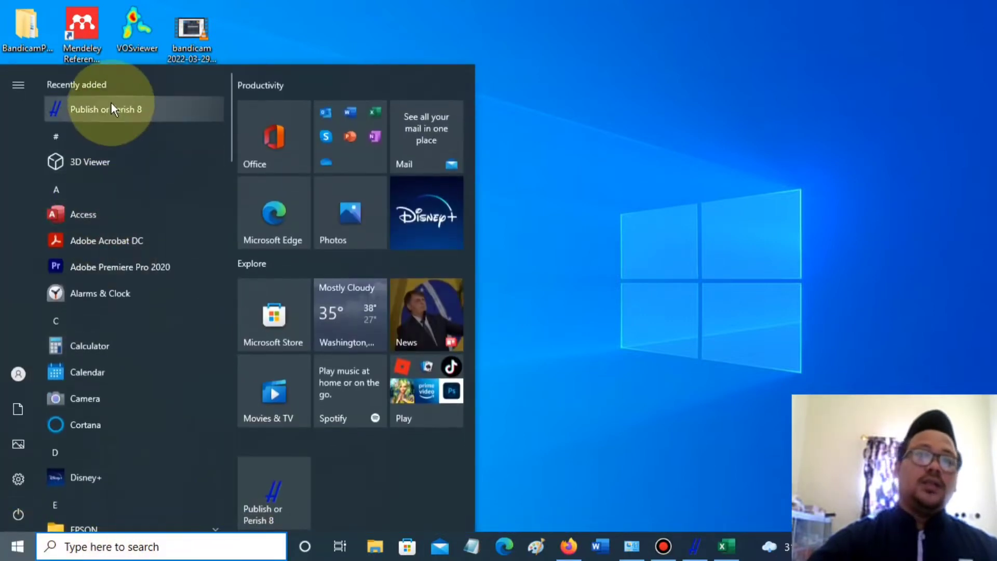
pyautogui.rightClick(126, 109)
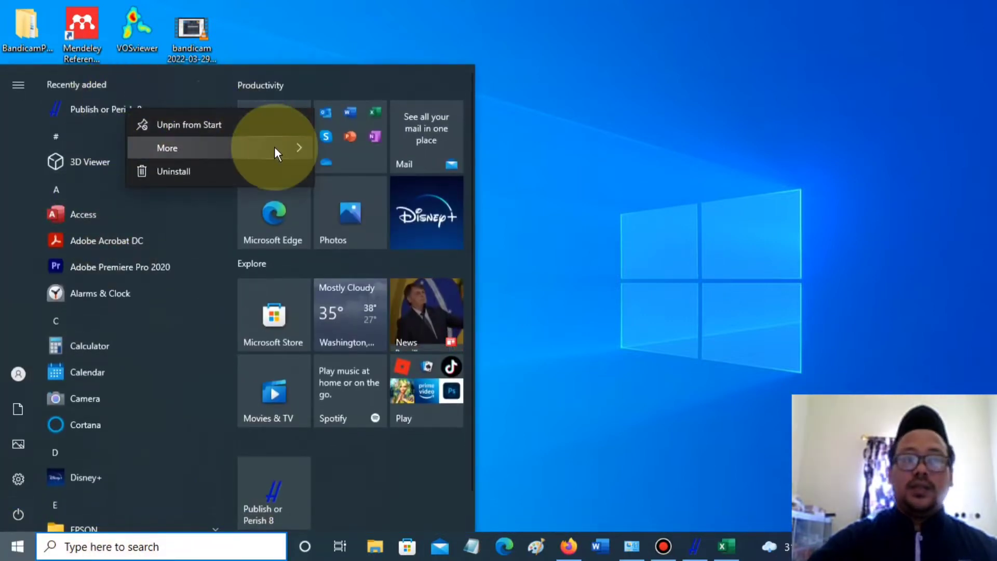
pyautogui.moveTo(275, 147)
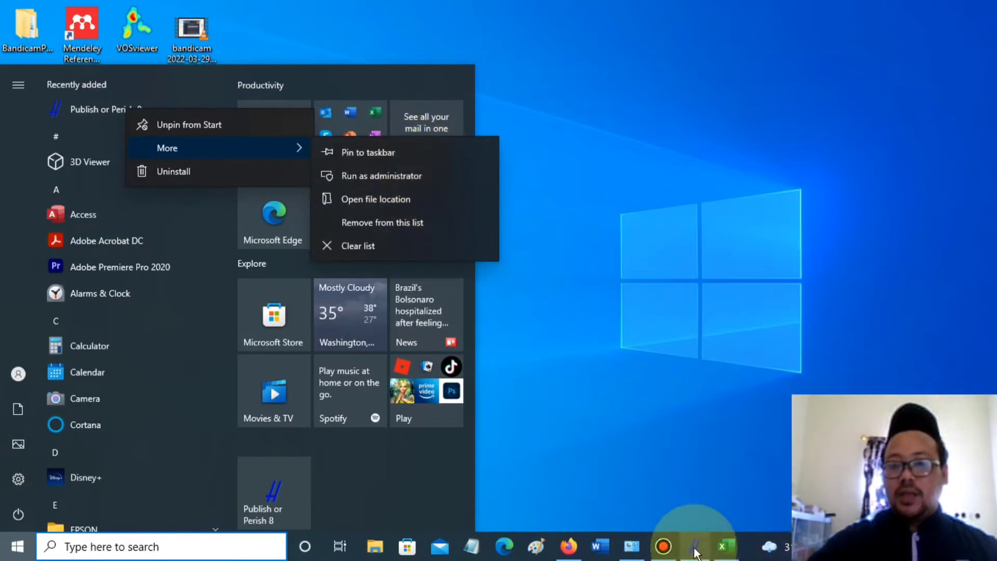
pyautogui.click(391, 156)
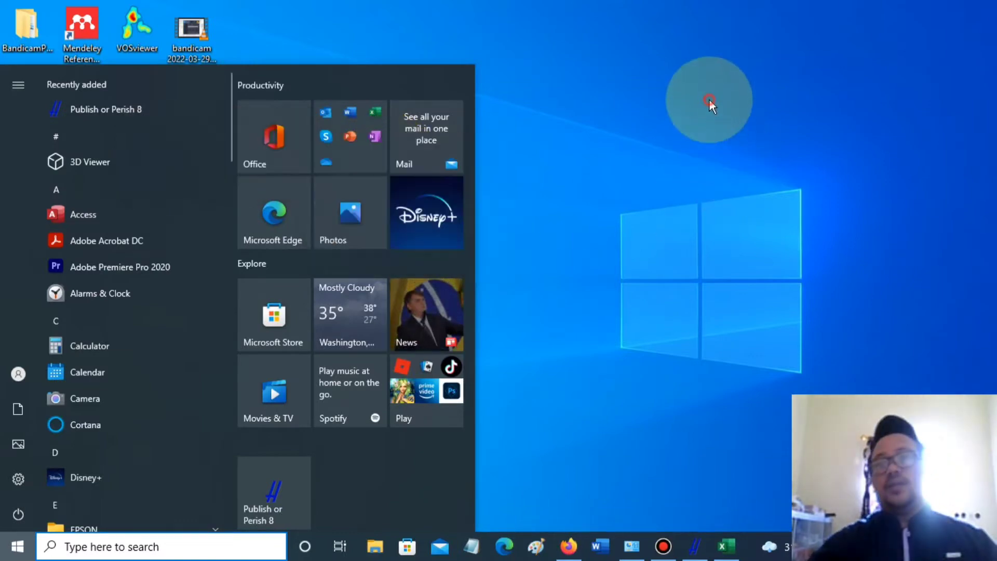
pyautogui.click(709, 100)
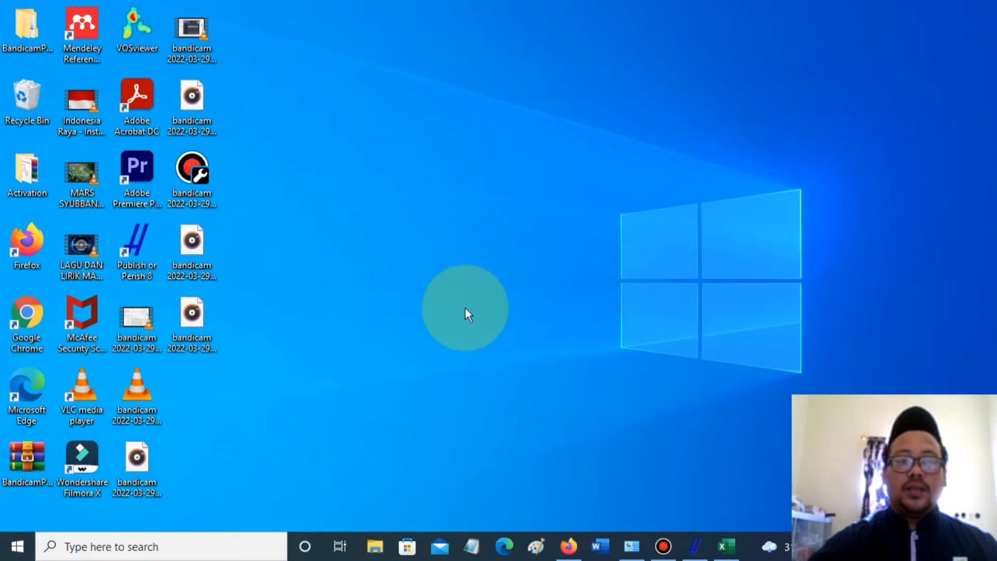
# Close the running Publish or Perish window and relaunch the program from its desktop shortcut.
pyautogui.click(695, 547)
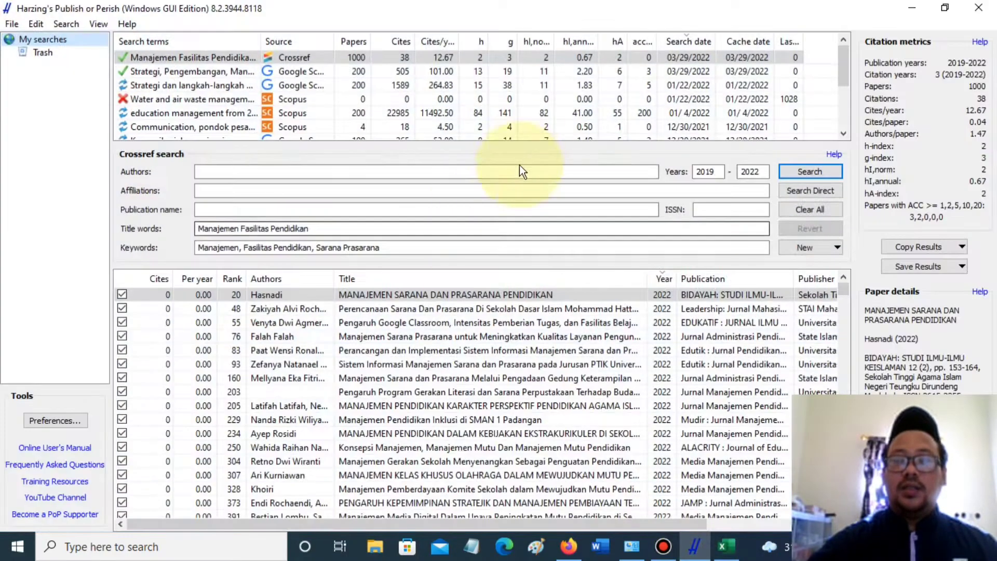
pyautogui.click(979, 8)
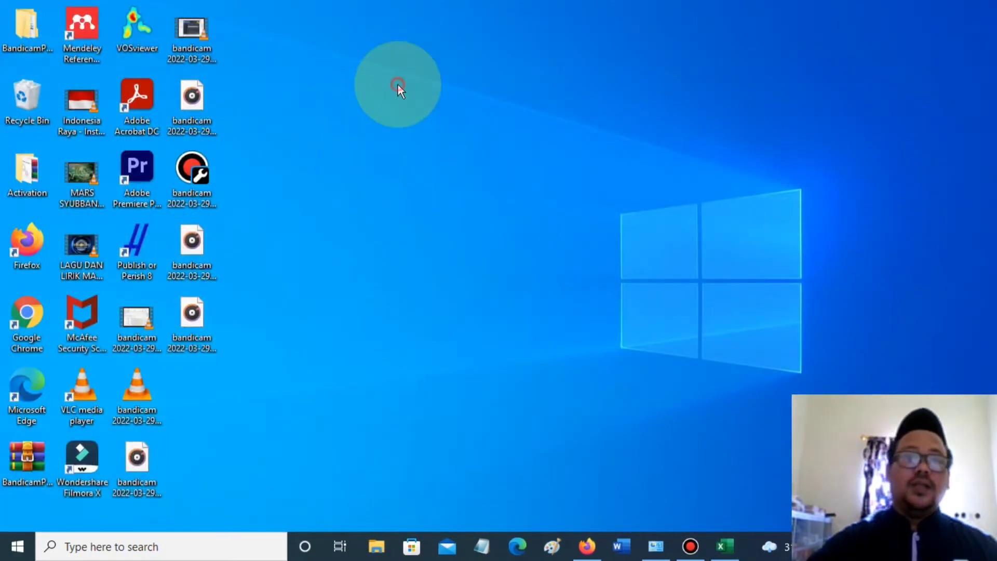
pyautogui.doubleClick(146, 241)
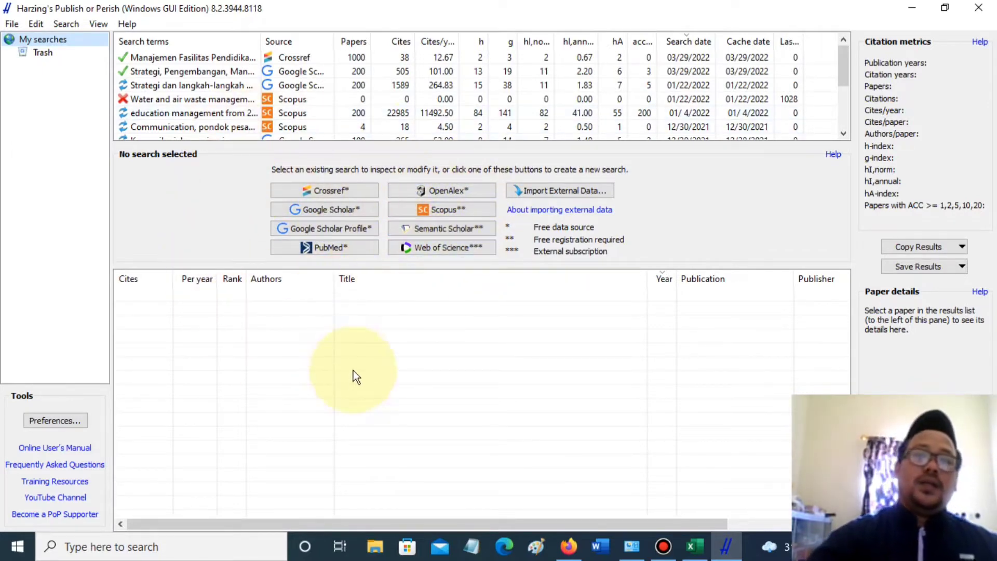
# Create a new Google Scholar search with the title words "Pengembangan Manajemen Kurikulum Sekolah".
pyautogui.click(329, 209)
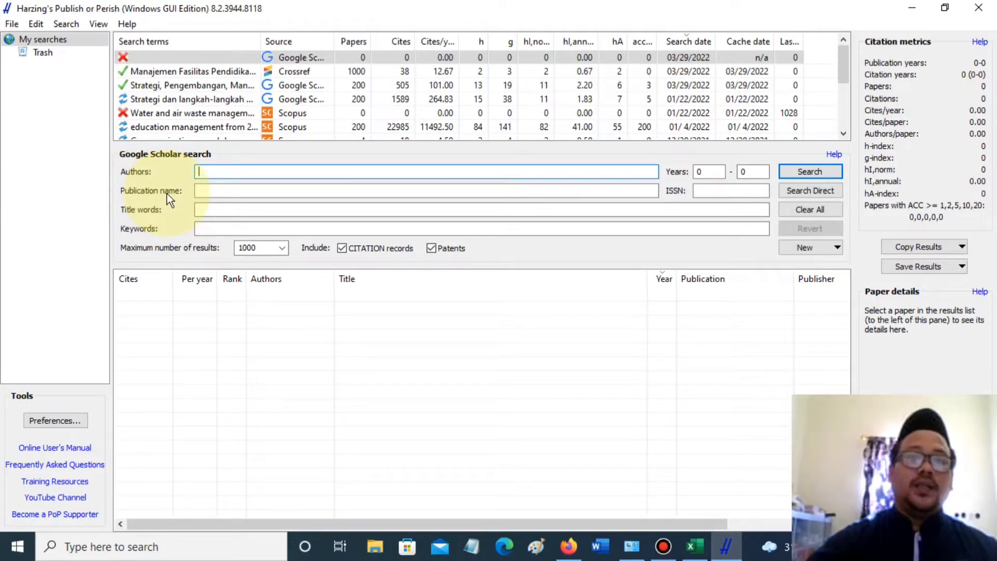
pyautogui.click(242, 210)
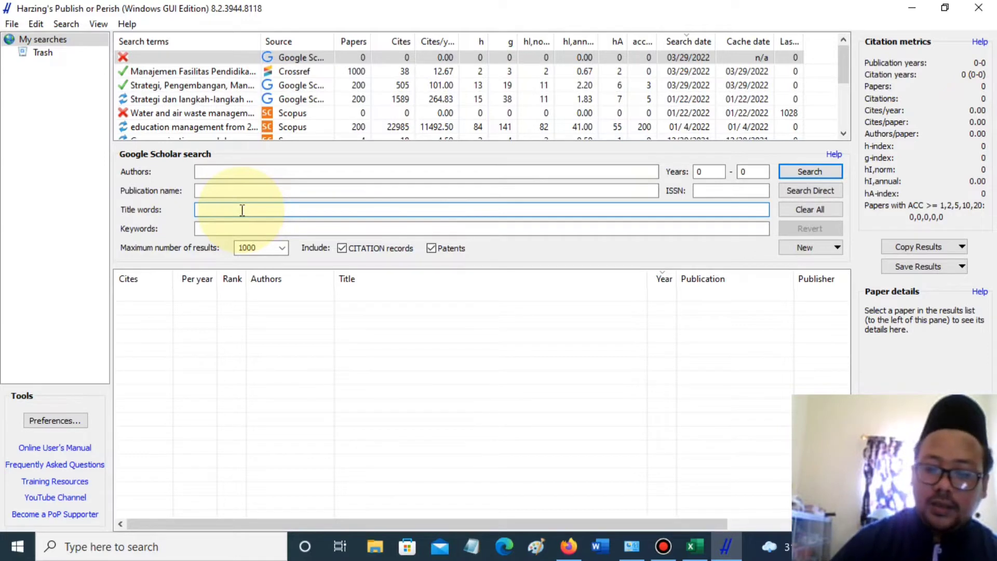
pyautogui.write('Manajemen')
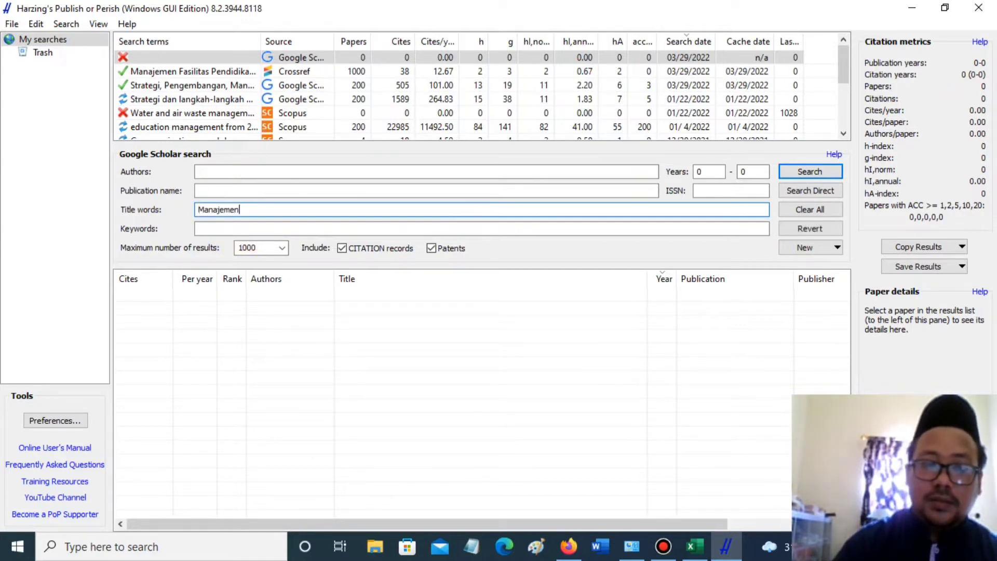
pyautogui.press('BackSpace')
pyautogui.press('BackSpace')
pyautogui.press('BackSpace')
pyautogui.press('BackSpace')
pyautogui.press('BackSpace')
pyautogui.press('BackSpace')
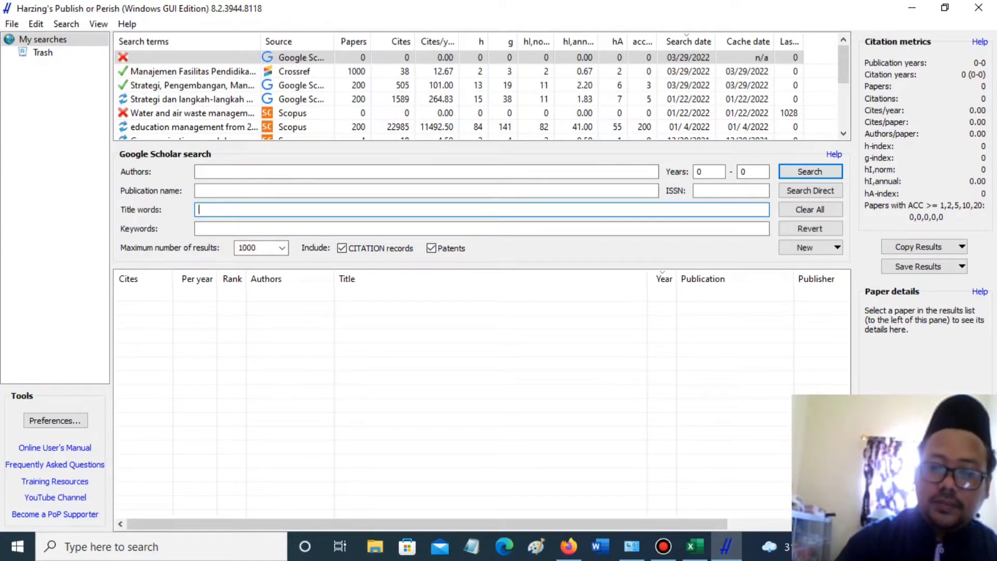
pyautogui.write('Pengemb')
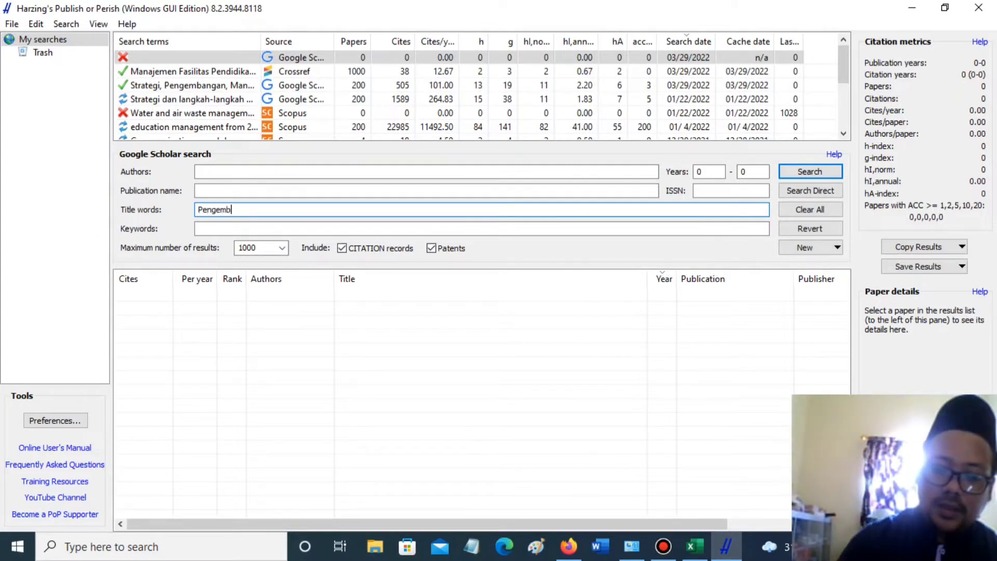
pyautogui.write('angan Manajemen Kuriku')
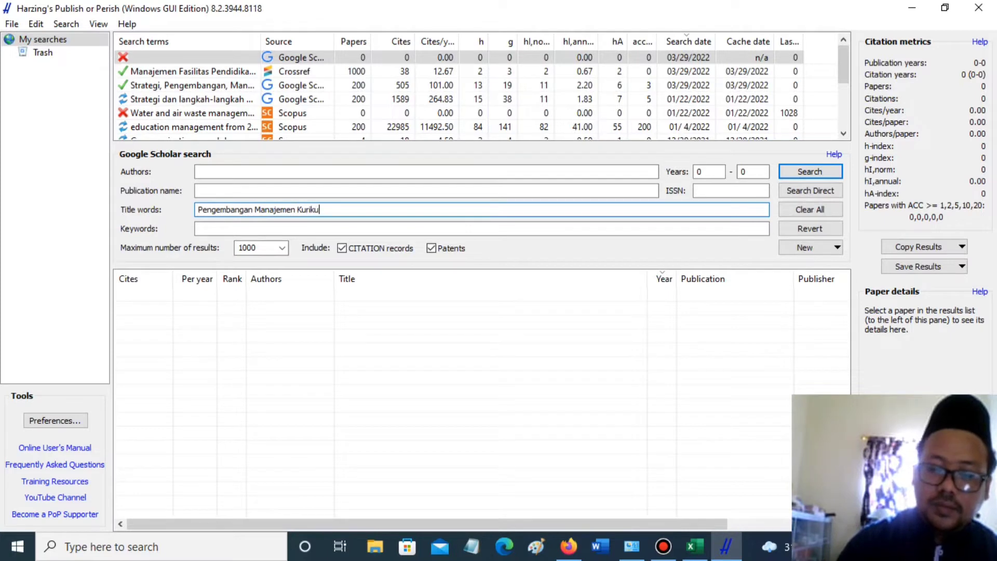
pyautogui.write('lum Sekolah')
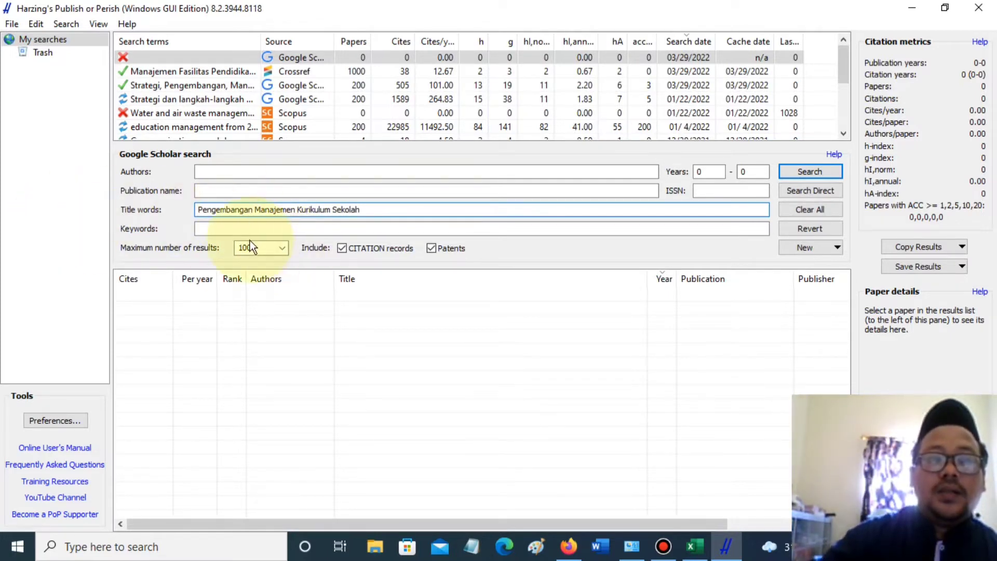
# Enter "Pengembangan, Manajemen Kurikulum, Sekolah" as the keywords of the Google Scholar search.
pyautogui.click(258, 227)
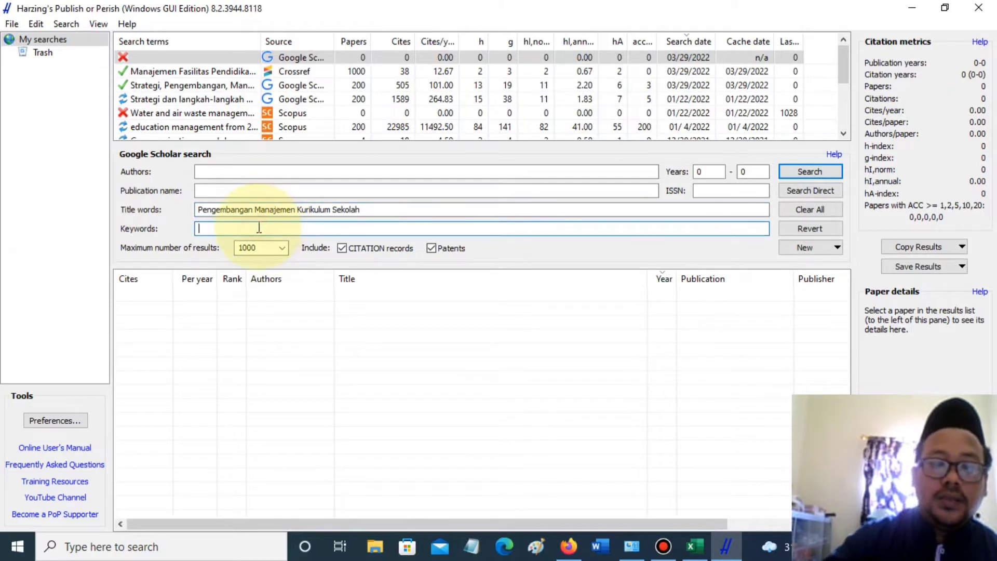
pyautogui.write('Kurikulum Se')
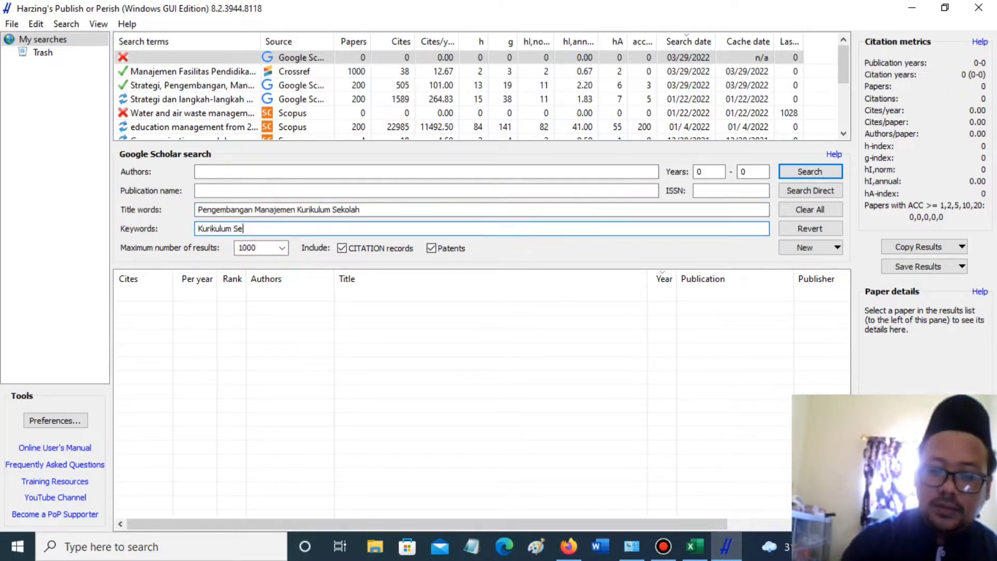
pyautogui.write('kolah')
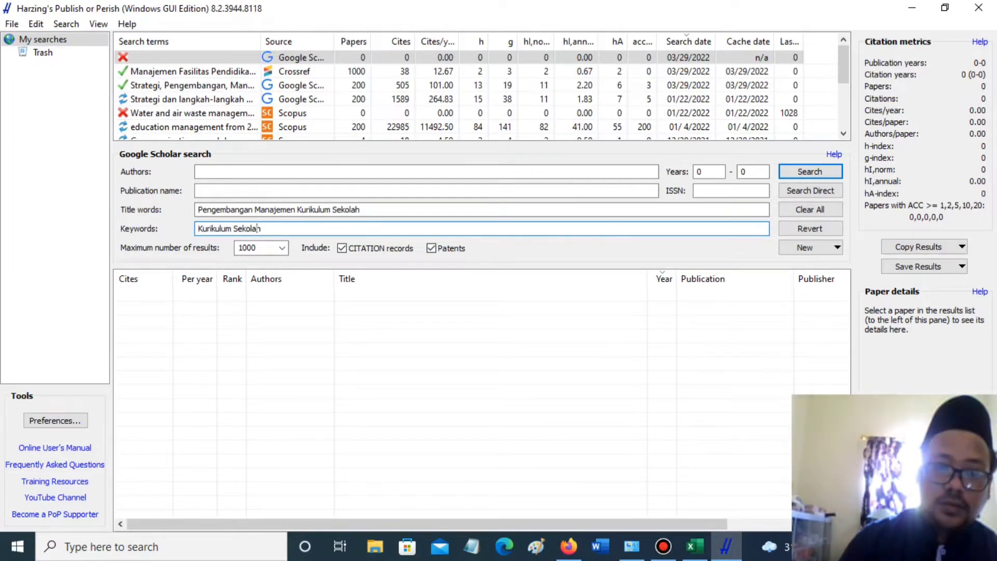
pyautogui.write('Pengemb')
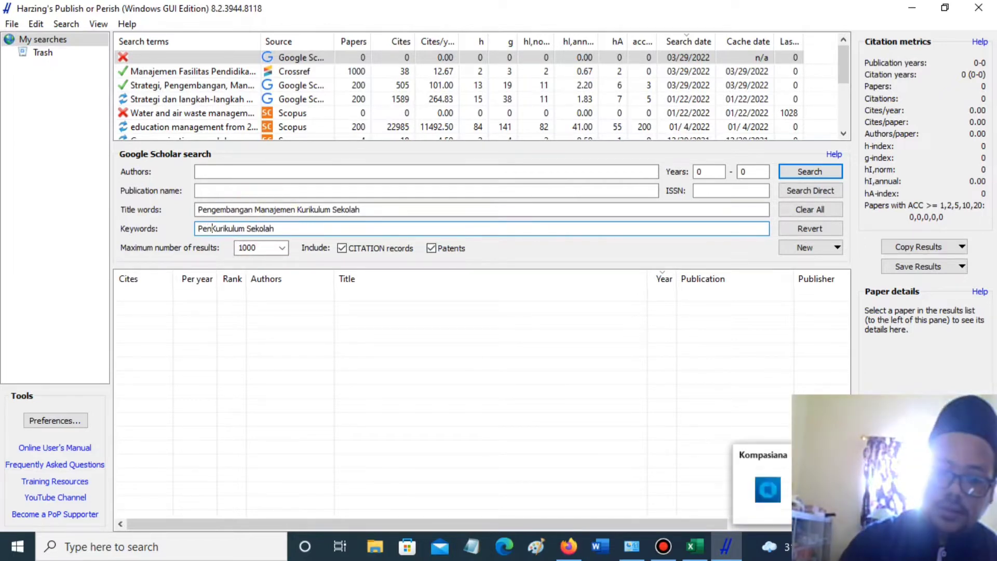
pyautogui.write('angan, ')
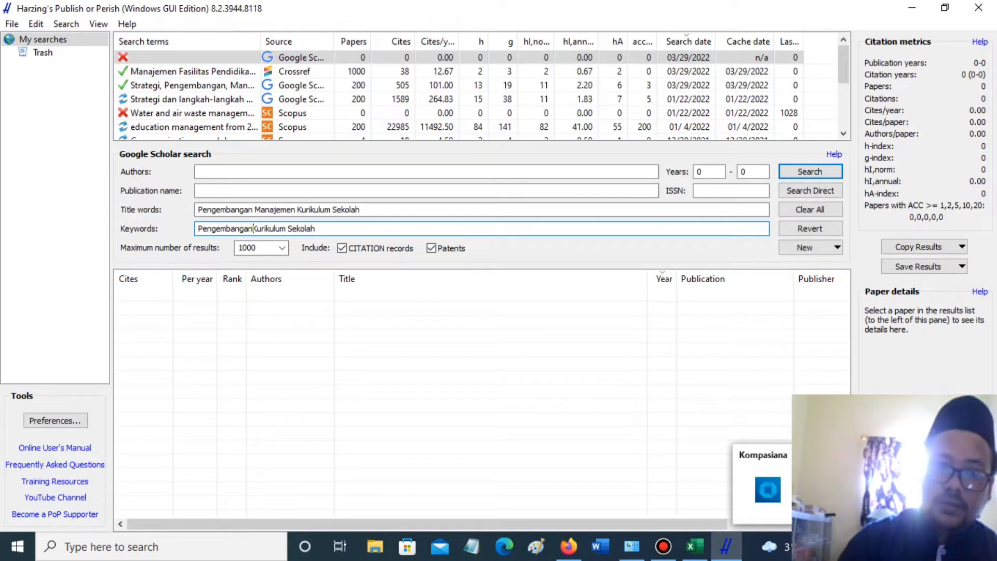
pyautogui.write('Ma')
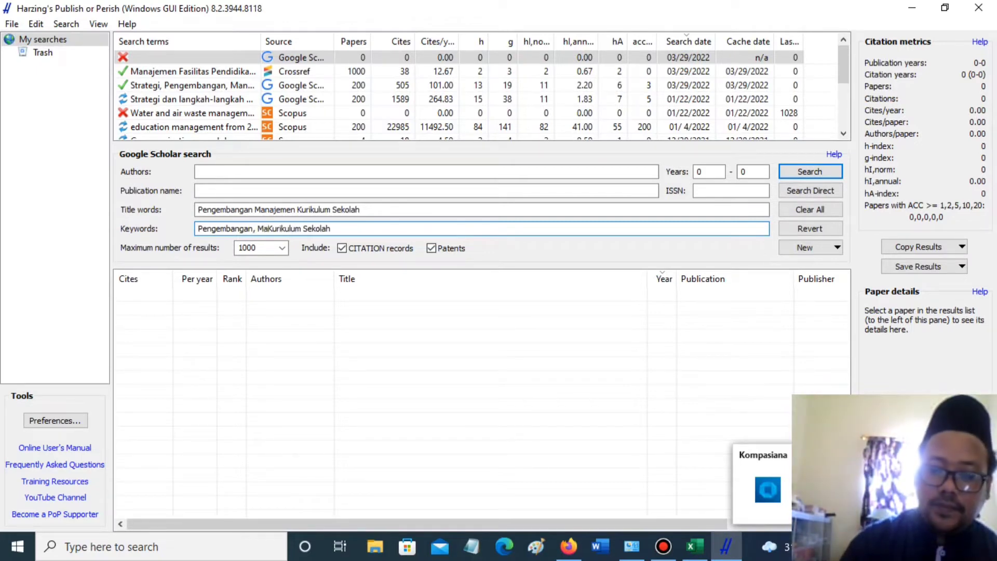
pyautogui.write('najem')
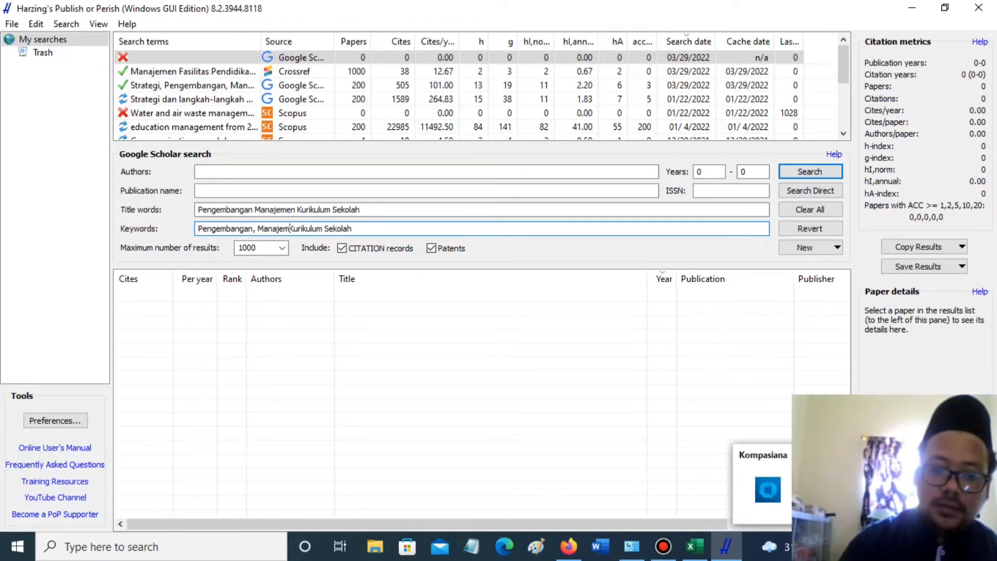
pyautogui.write('en')
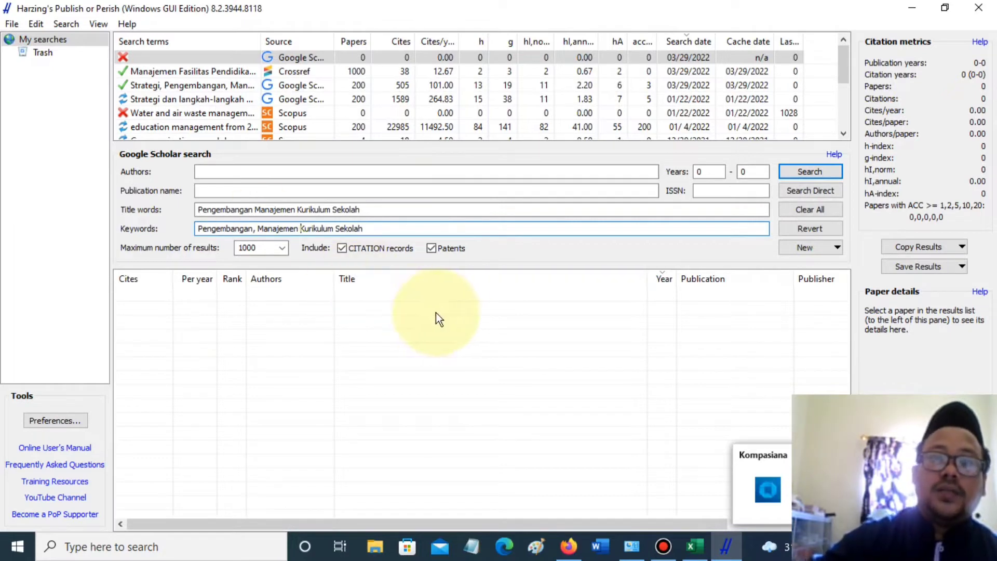
pyautogui.click(336, 229)
pyautogui.press('BackSpace')
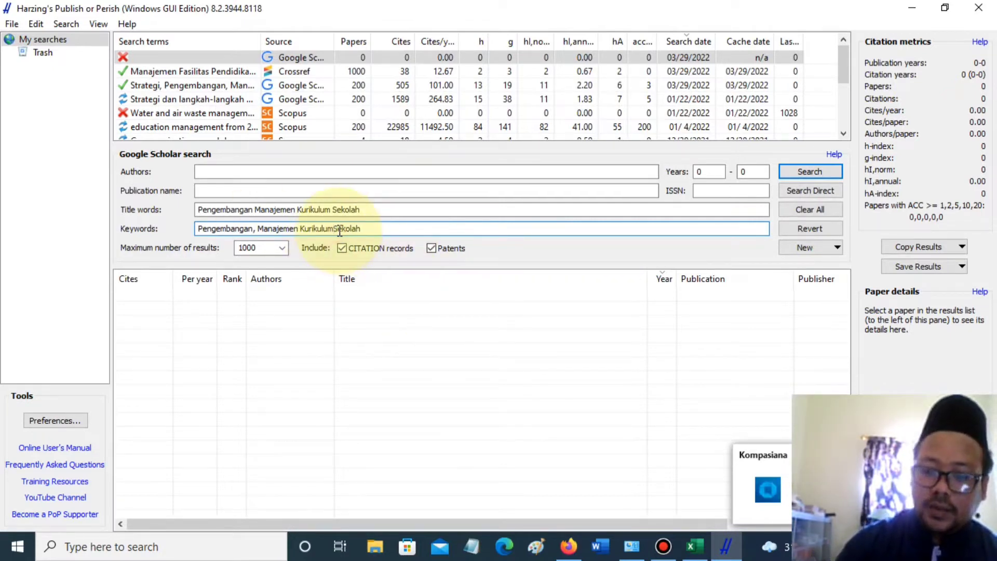
pyautogui.write(',')
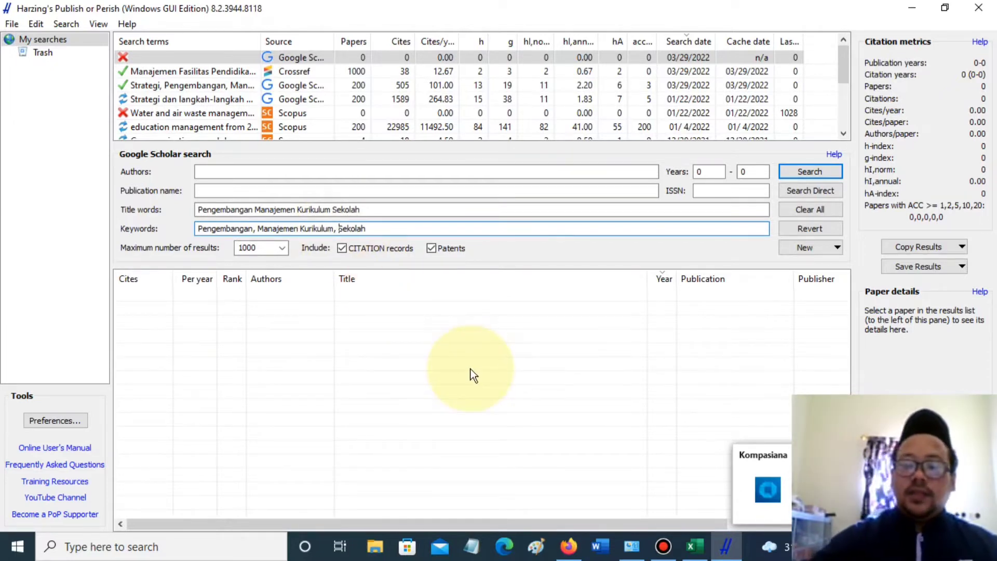
# Limit the Google Scholar search to the years 2018 to 2022 with a maximum of 1000 results and run it.
pyautogui.doubleClick(709, 171)
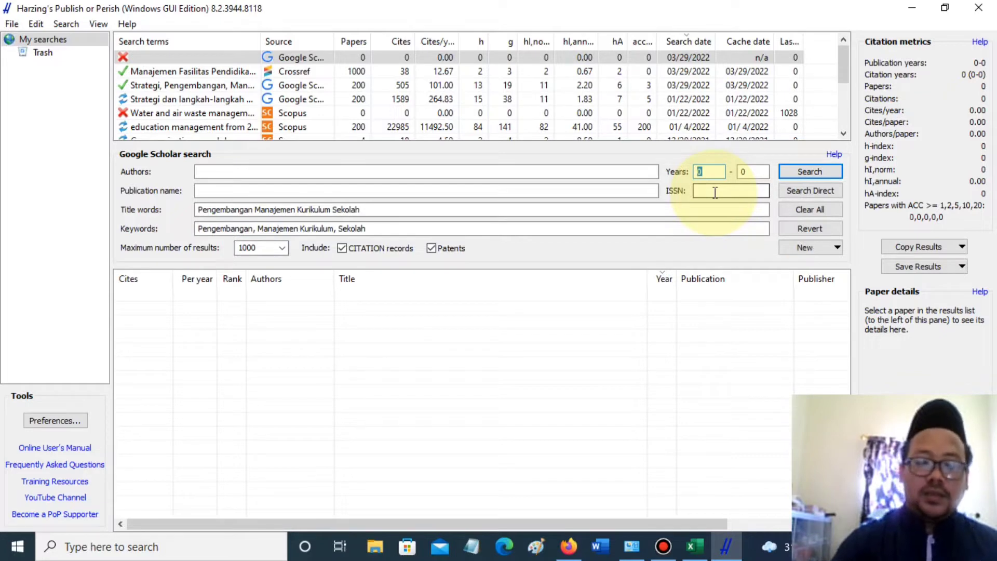
pyautogui.write('2018')
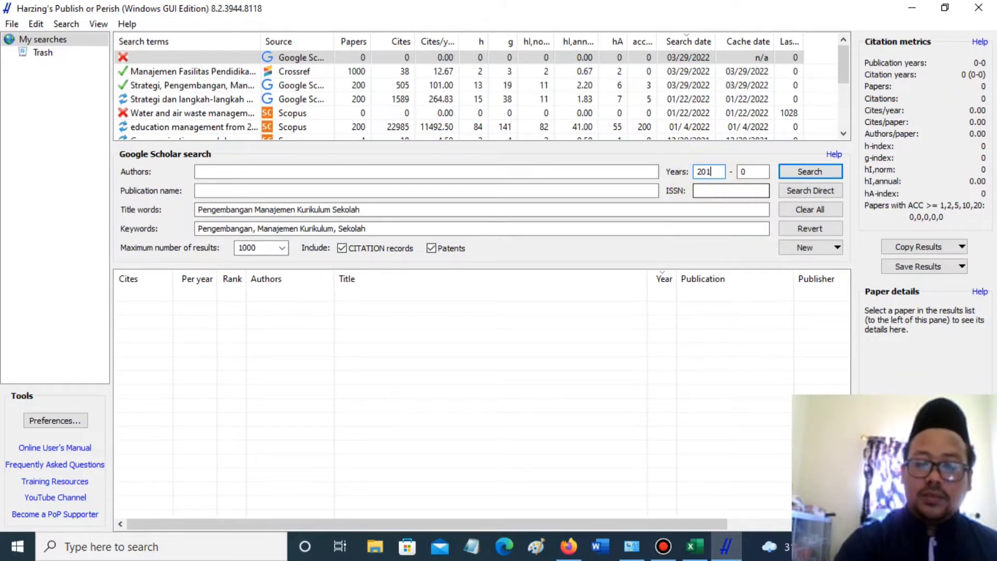
pyautogui.doubleClick(750, 171)
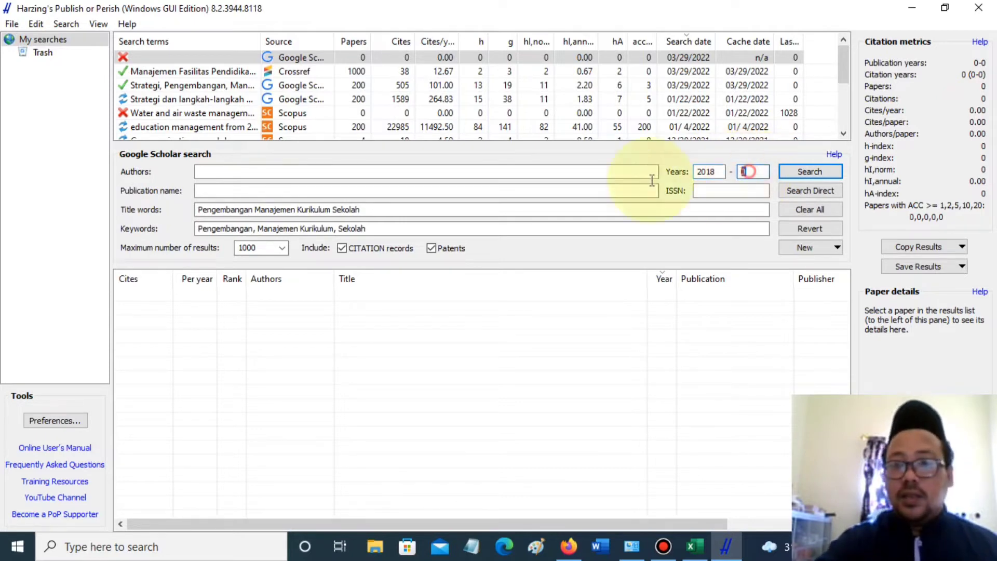
pyautogui.write('2022')
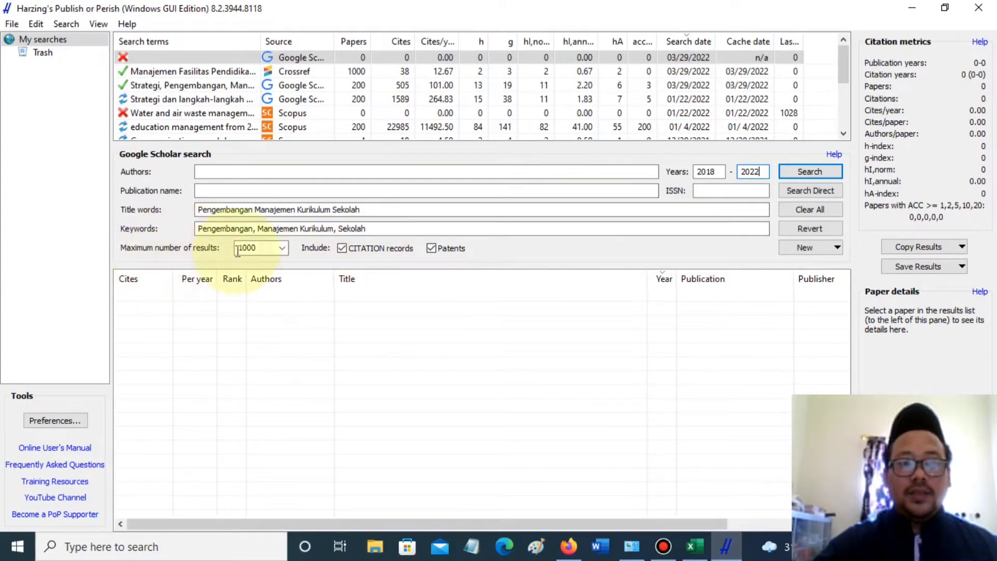
pyautogui.click(282, 247)
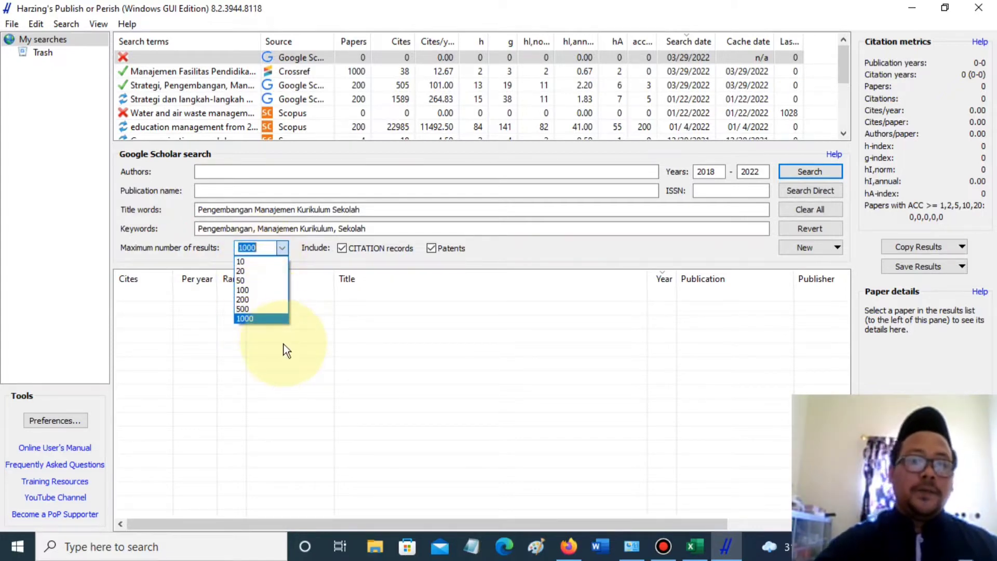
pyautogui.click(265, 318)
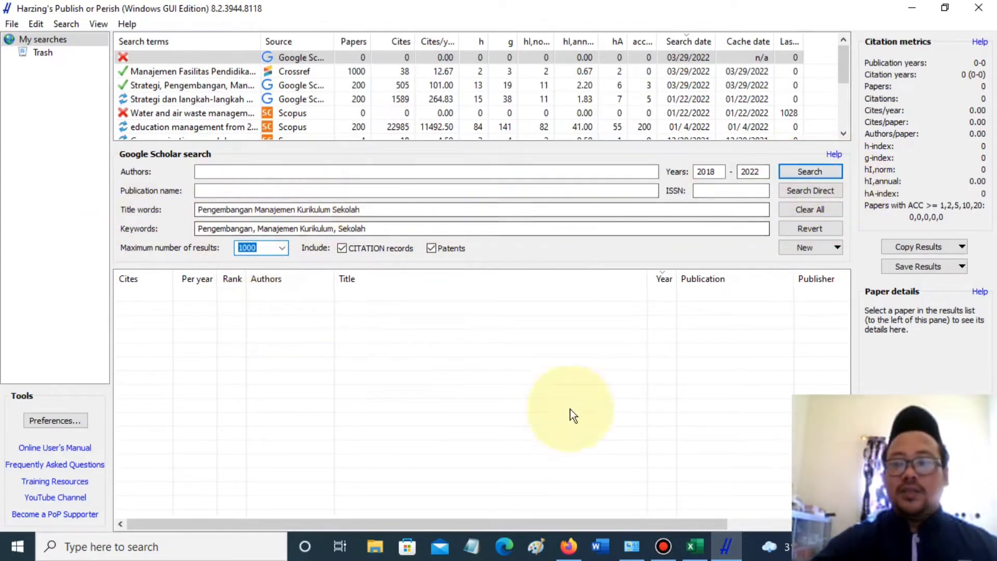
pyautogui.click(824, 175)
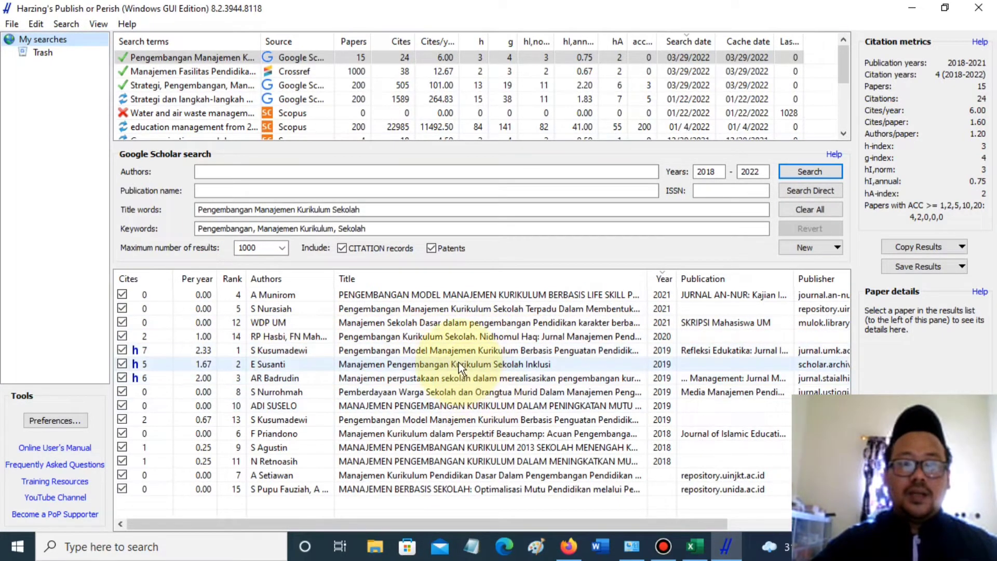
# Sort the found papers by rank and look through their title, year, publication and publisher columns.
pyautogui.click(234, 279)
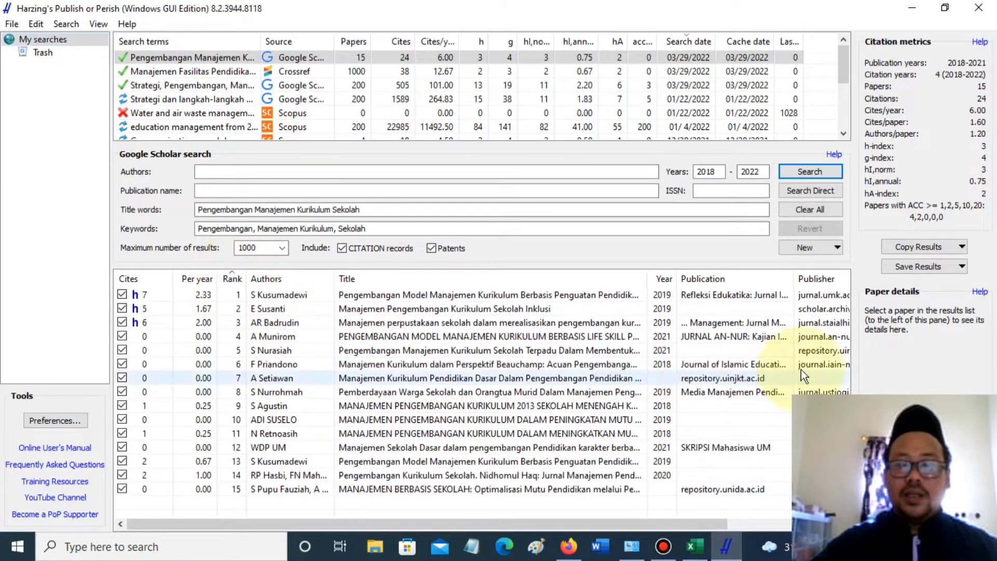
pyautogui.hscroll(3, 706, 481)
pyautogui.hscroll(1, 705, 481)
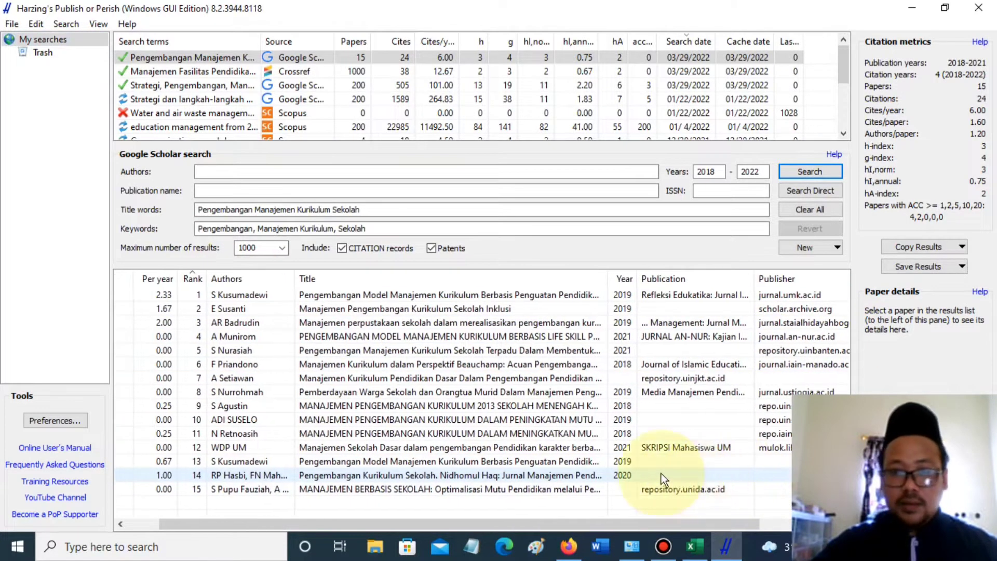
pyautogui.hscroll(-4, 311, 408)
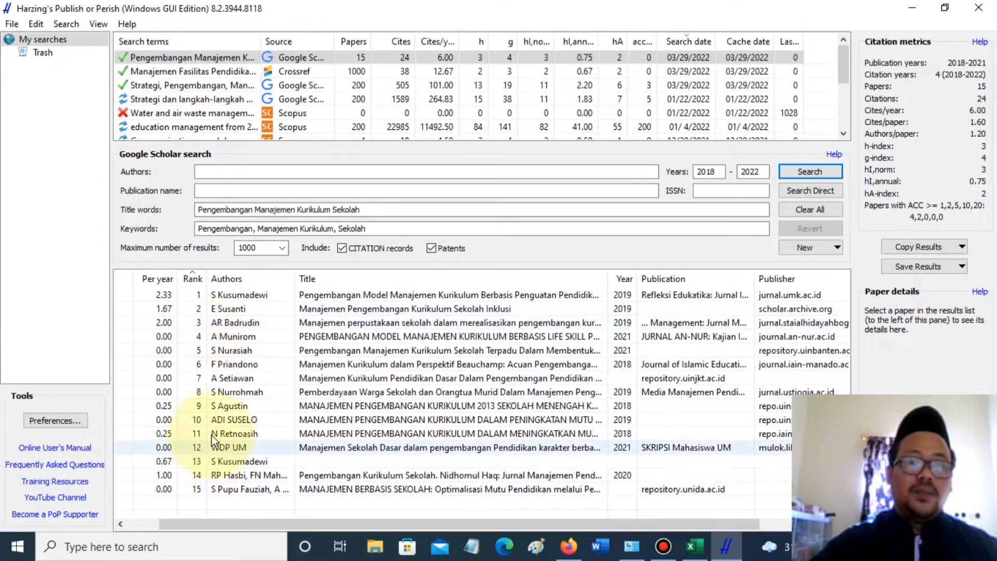
# Clear the title words from the Google Scholar search and run it again with only the keywords.
pyautogui.moveTo(390, 210); pyautogui.dragTo(198, 207)
pyautogui.press('BackSpace')
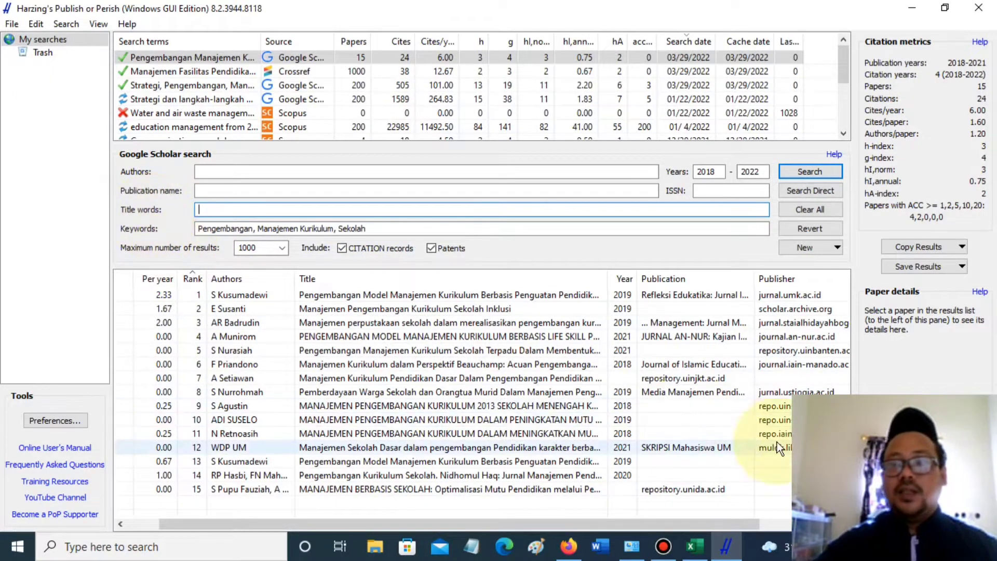
pyautogui.click(822, 167)
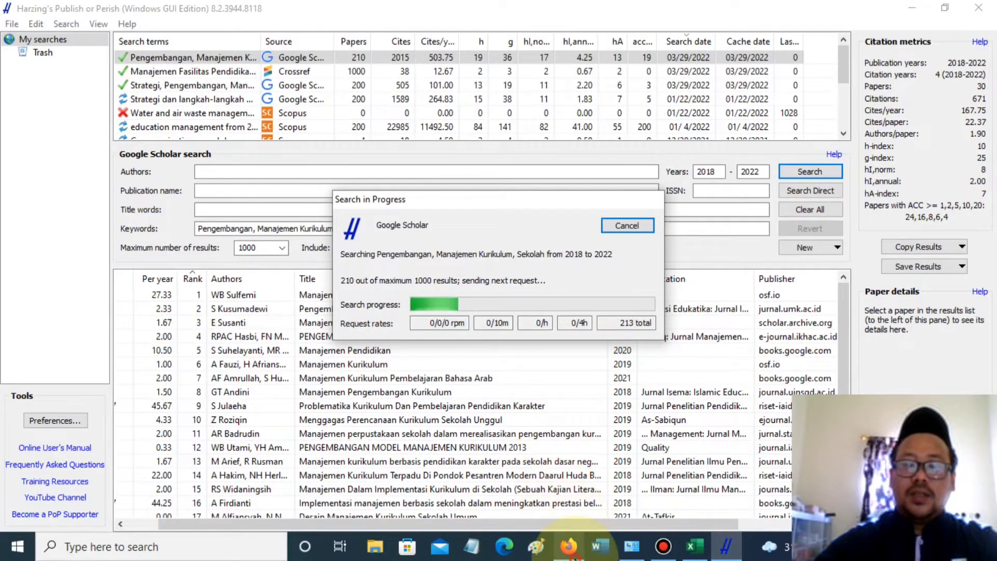
# Switch to Firefox and open scholar.google.com in the empty new tab.
pyautogui.click(570, 549)
pyautogui.click(353, 17)
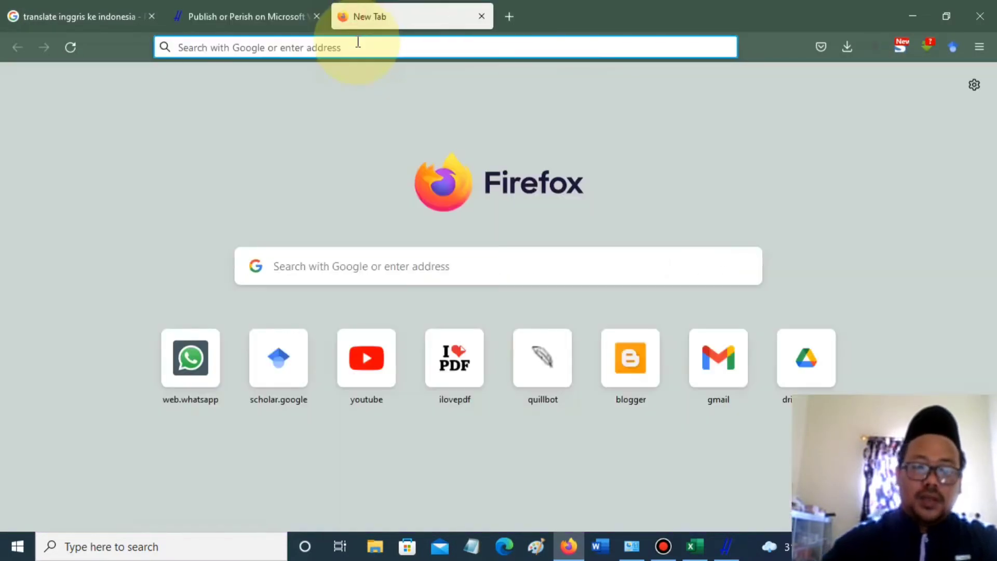
pyautogui.write('schol')
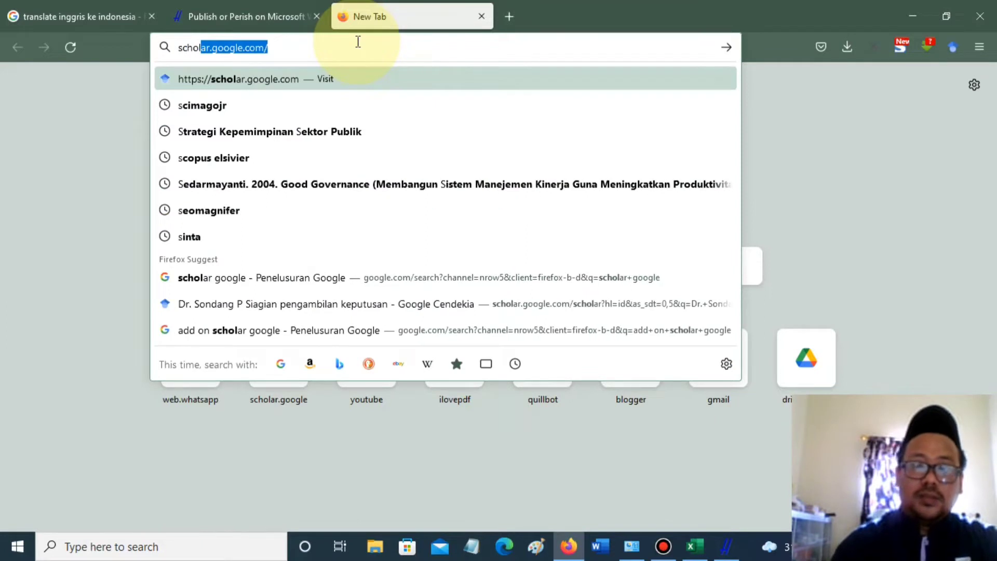
pyautogui.press('Return')
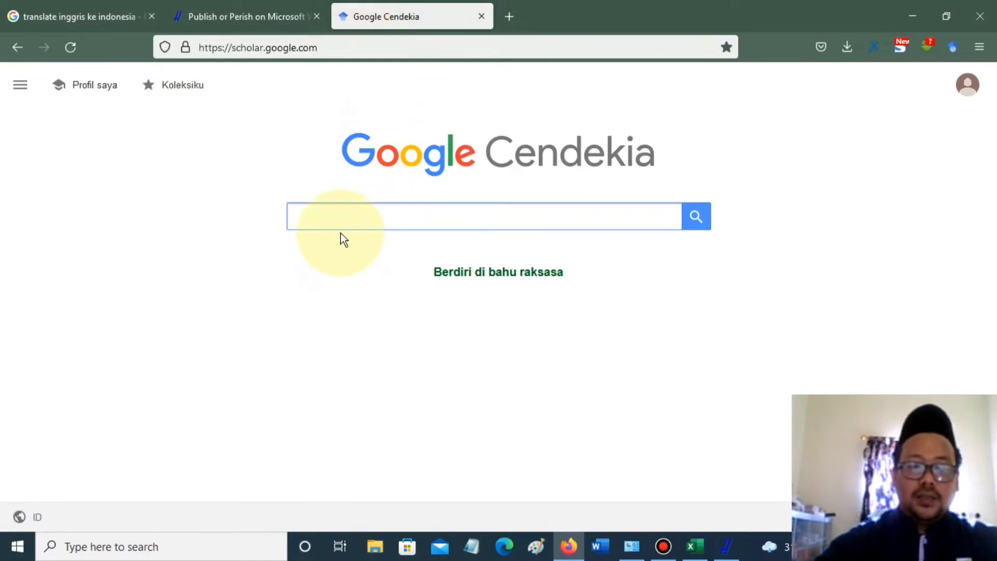
# Search Google Scholar in the browser for "Pengembangan Manajemen kurikulum Sekolah".
pyautogui.write('Penge')
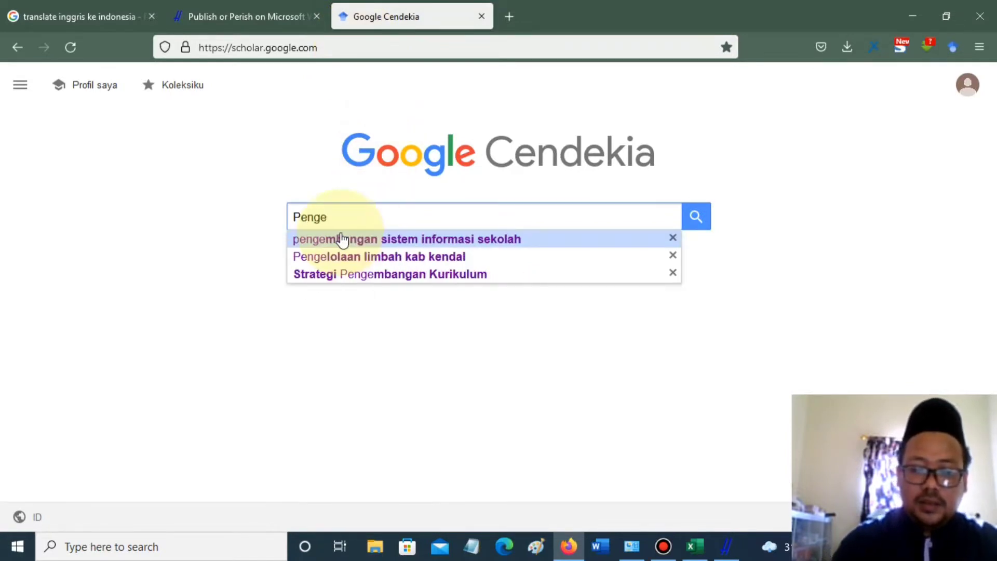
pyautogui.write('mbangan ')
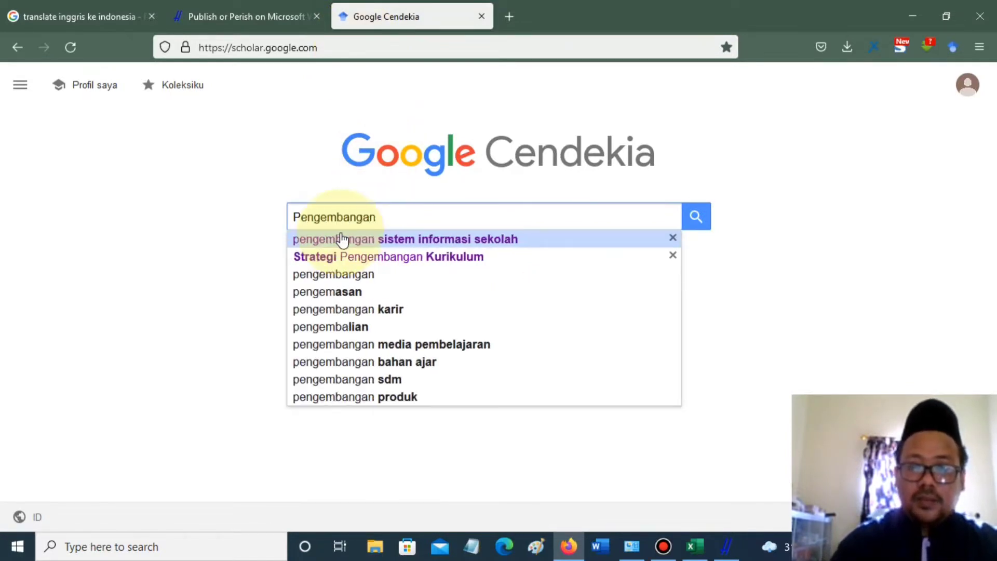
pyautogui.write('KUriku')
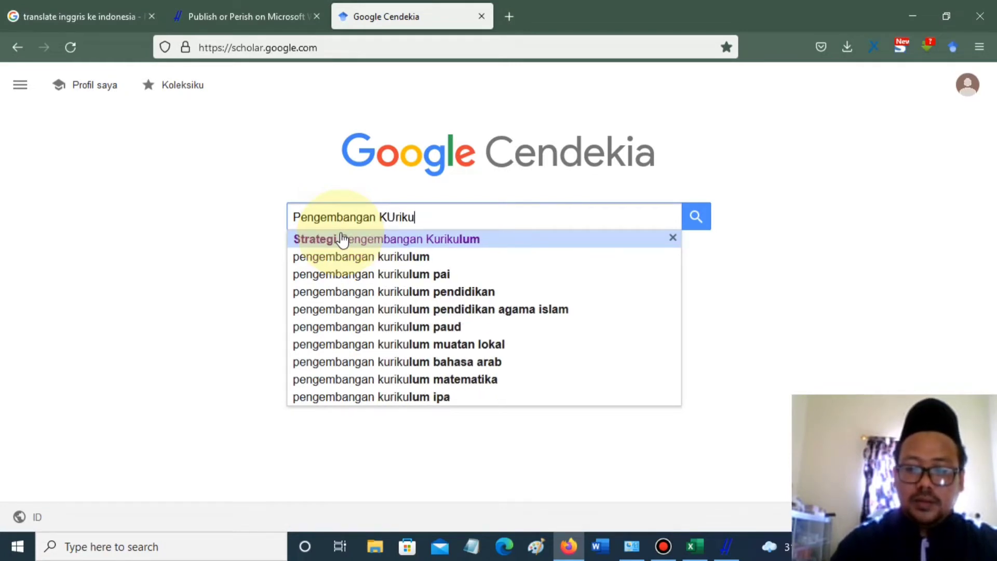
pyautogui.write('lum Sek')
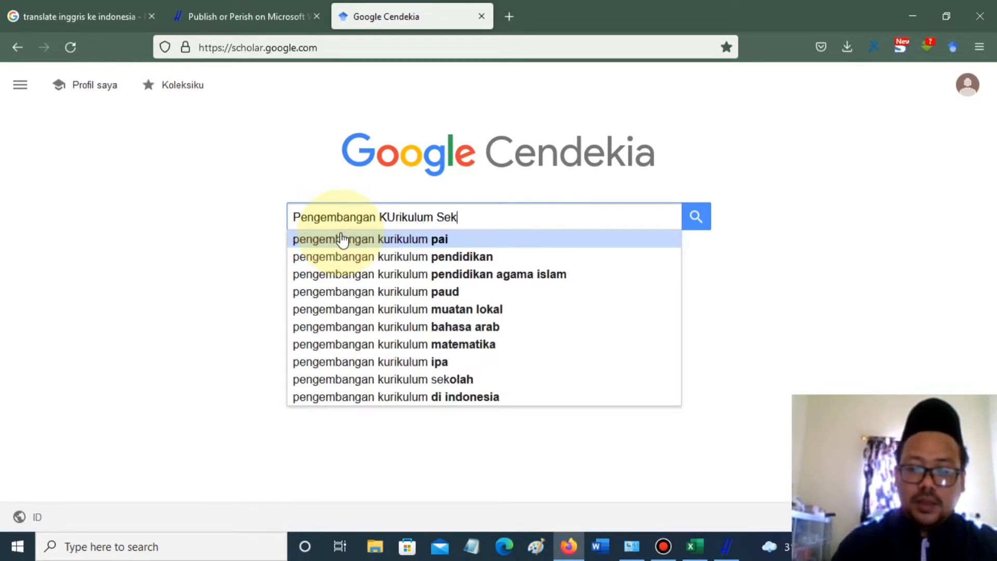
pyautogui.write('olah')
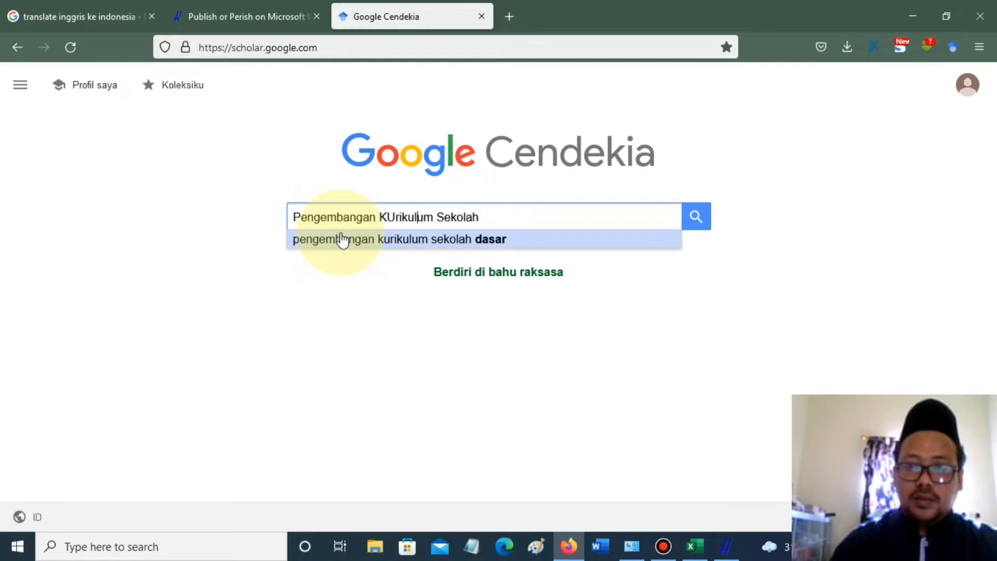
pyautogui.write('Manajemen')
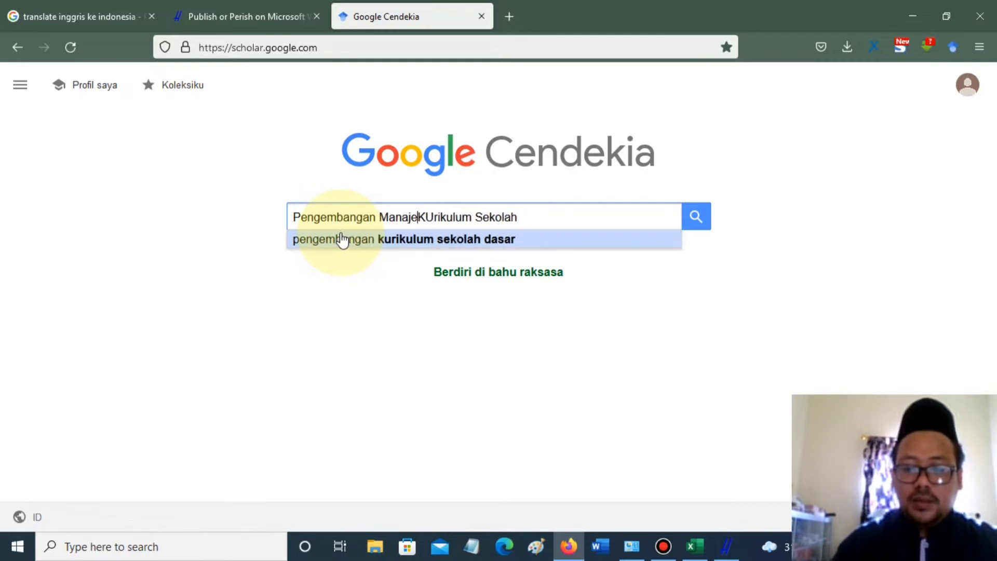
pyautogui.press('Right')
pyautogui.press('BackSpace')
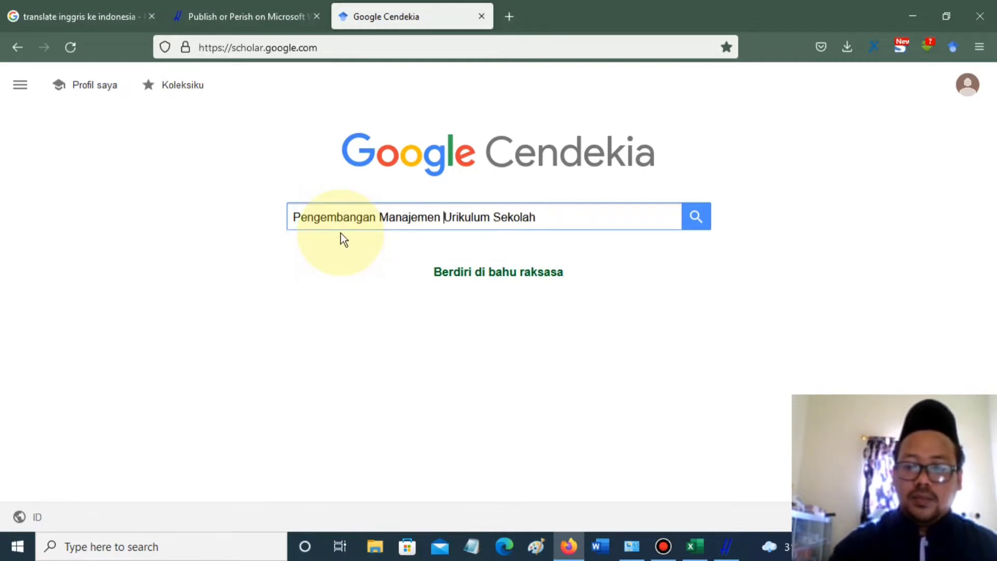
pyautogui.write('k')
pyautogui.press('BackSpace')
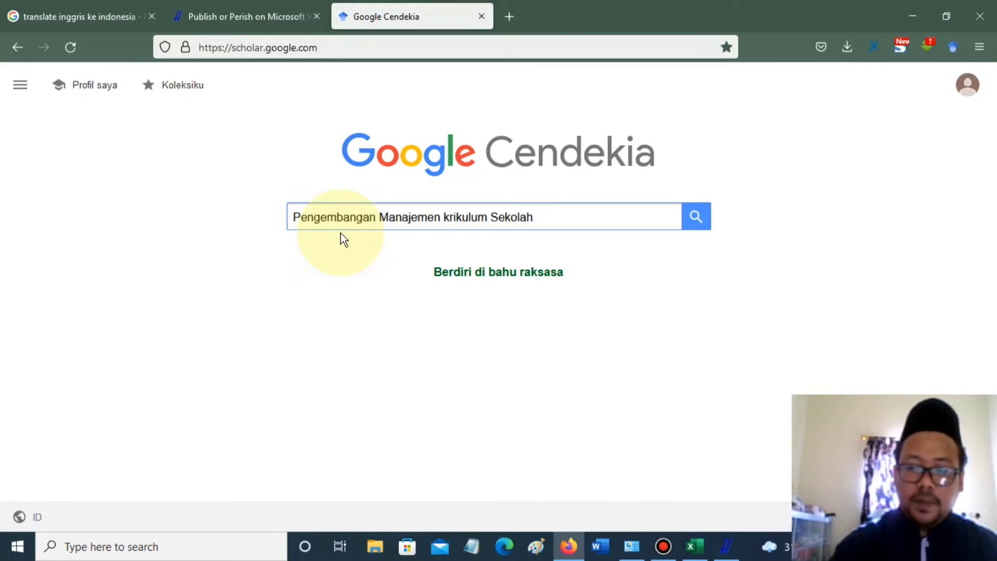
pyautogui.write('u')
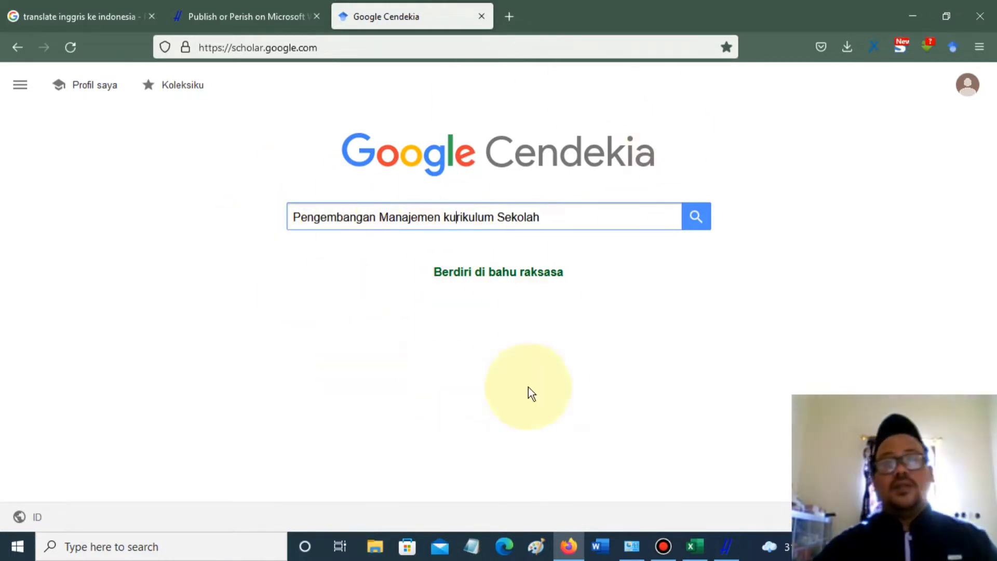
pyautogui.click(696, 227)
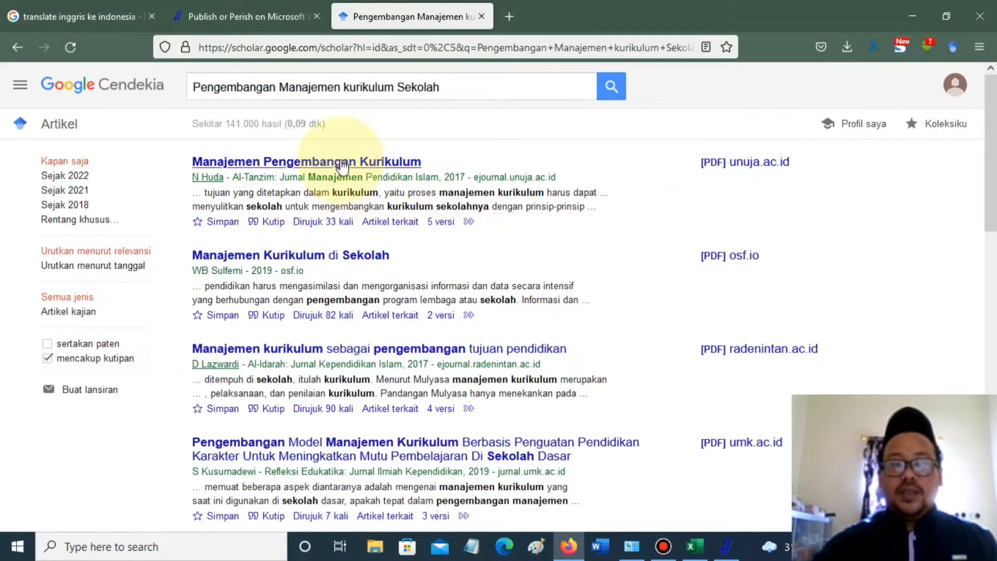
# Look through the first page of article results on the Google Scholar website, down to the page numbers.
pyautogui.scroll(-10, 351, 368)
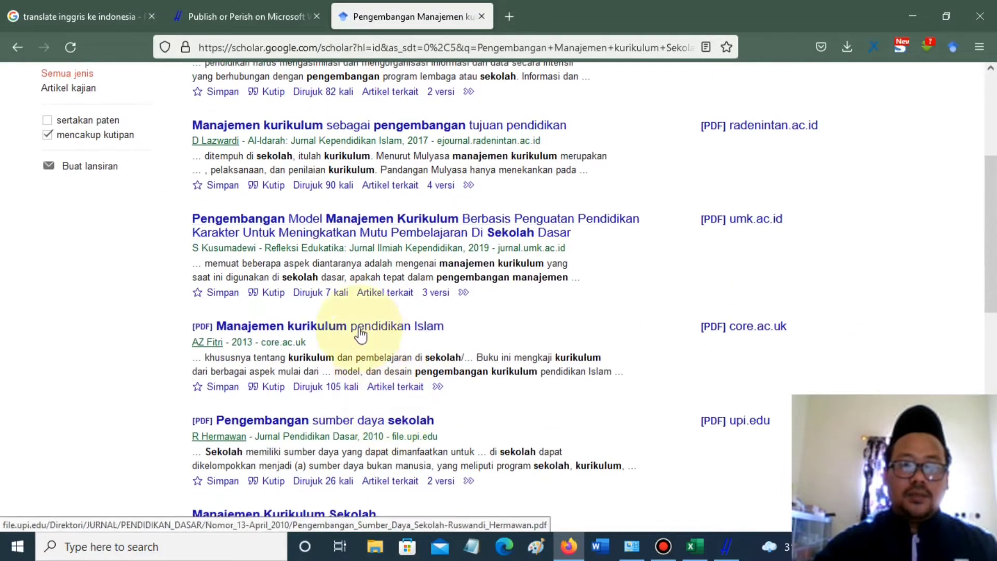
pyautogui.scroll(-5, 287, 322)
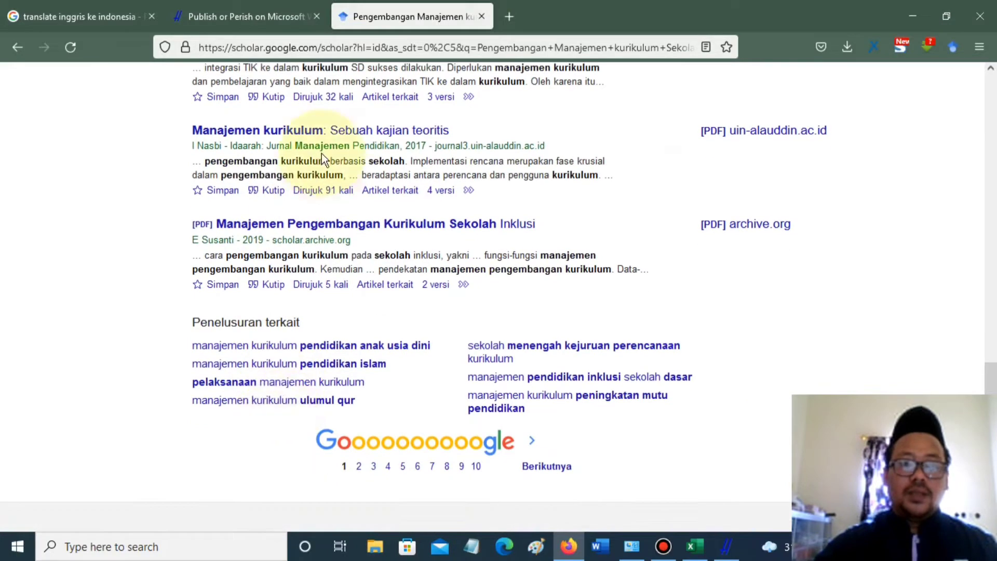
pyautogui.moveTo(991, 387); pyautogui.dragTo(982, 78)
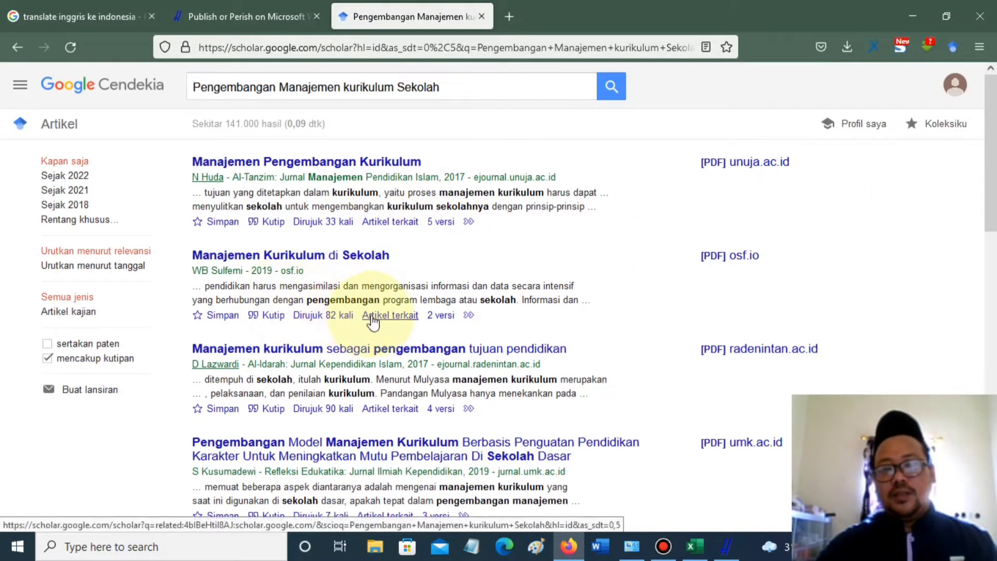
pyautogui.scroll(-11, 375, 328)
pyautogui.scroll(-4, 376, 335)
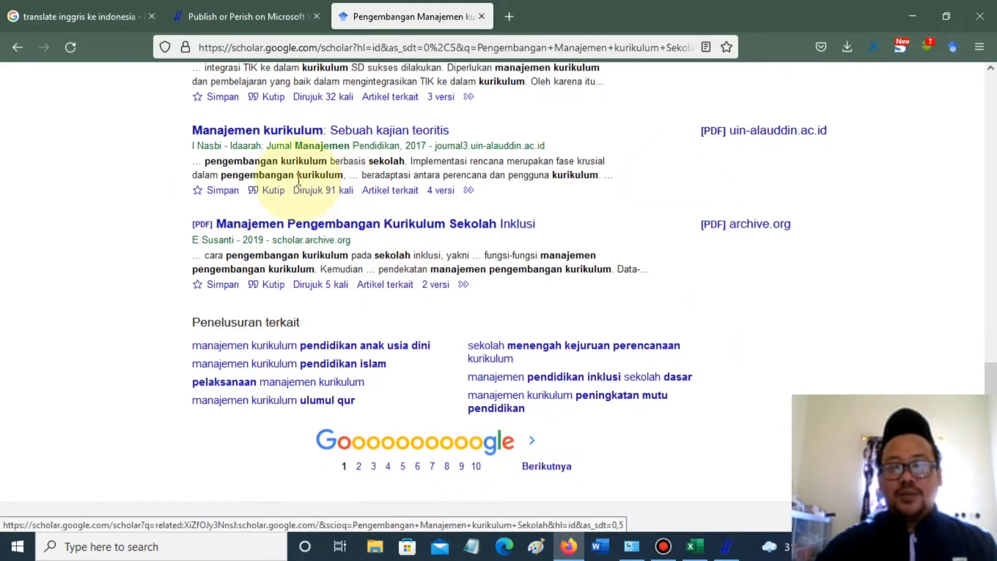
pyautogui.scroll(15, 363, 337)
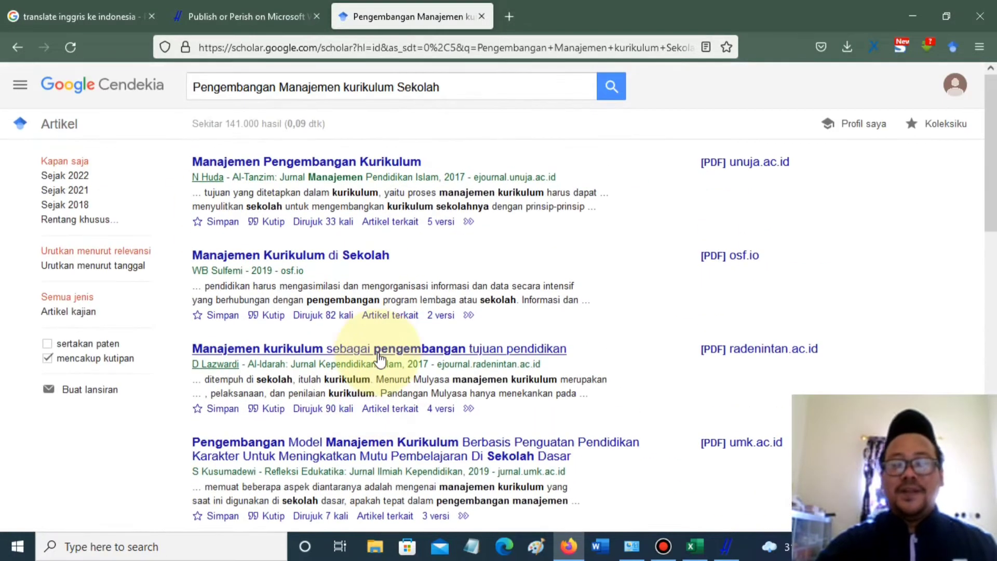
pyautogui.scroll(-15, 379, 358)
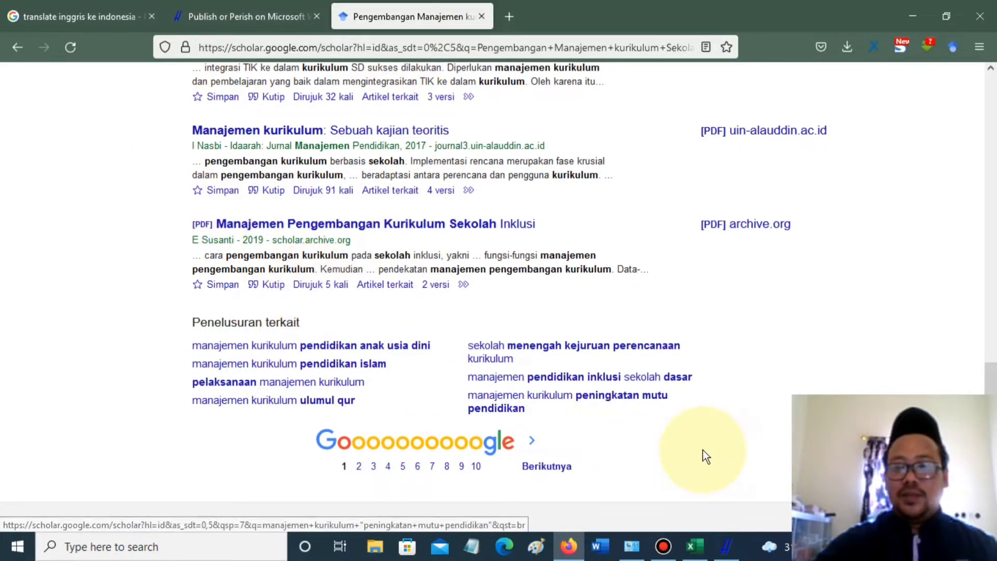
# Switch back to Publish or Perish, cancel the pending robot check, dismiss the error dialog and look over the retrieved papers.
pyautogui.click(726, 548)
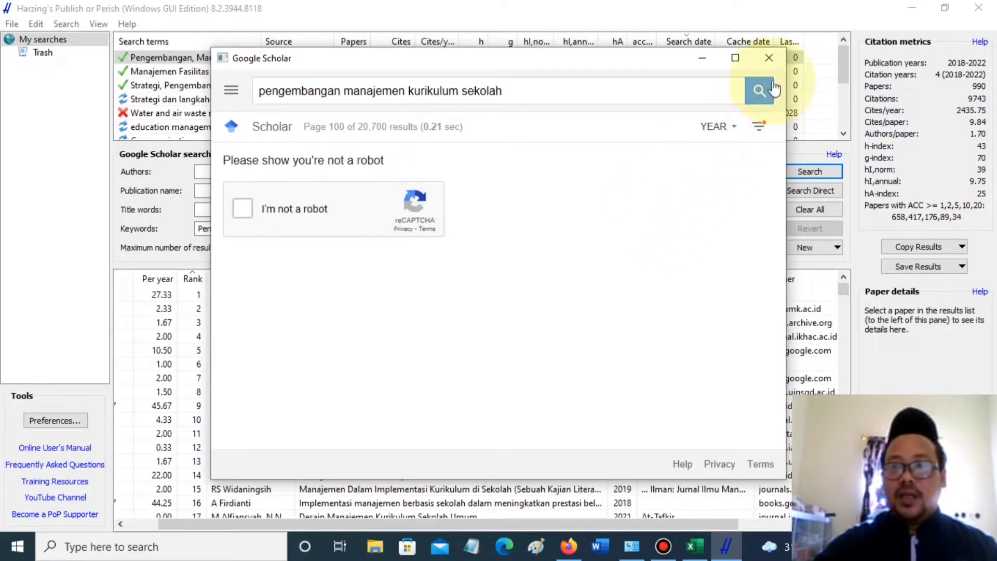
pyautogui.click(771, 59)
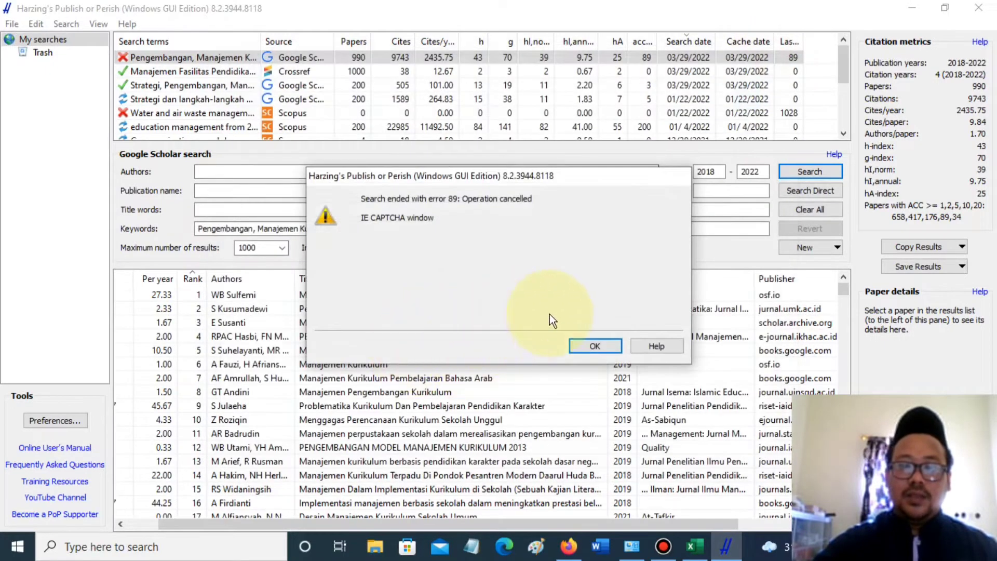
pyautogui.click(594, 346)
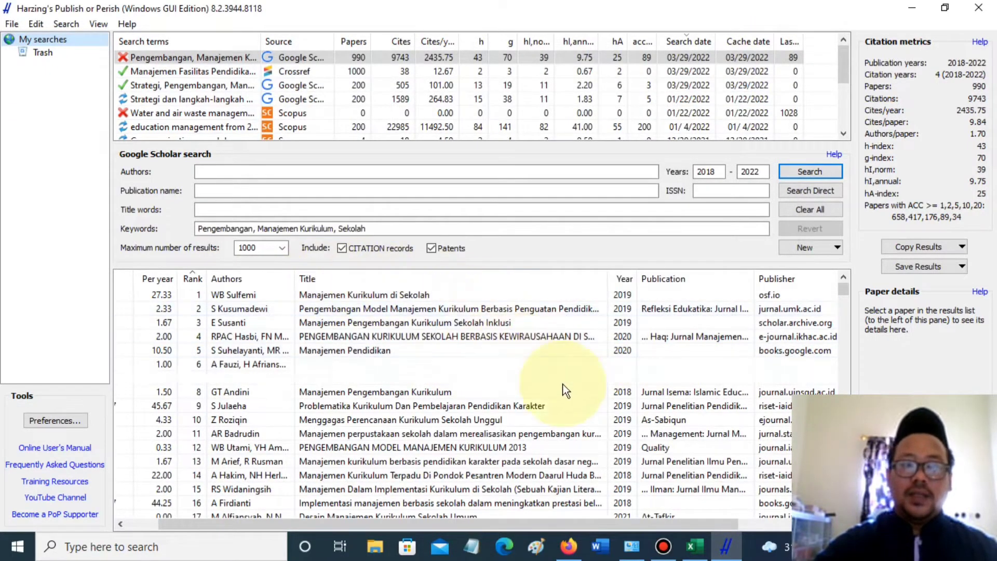
pyautogui.scroll(-5, 610, 398)
pyautogui.scroll(5, 609, 398)
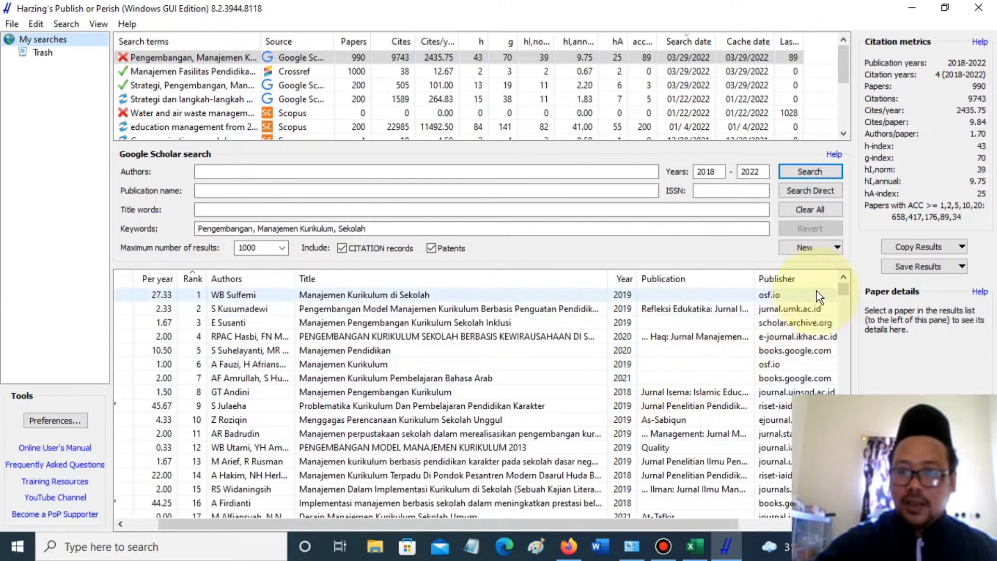
# Look through the retrieved papers in rank order, from the first entry to the last and back, including the citation columns.
pyautogui.click(190, 280)
pyautogui.click(190, 280)
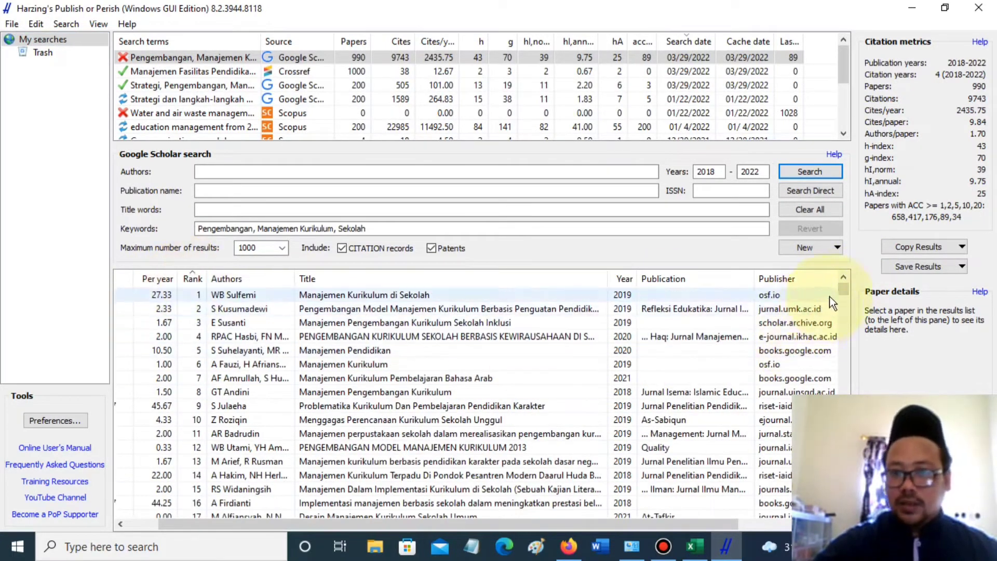
pyautogui.moveTo(845, 291); pyautogui.dragTo(850, 514)
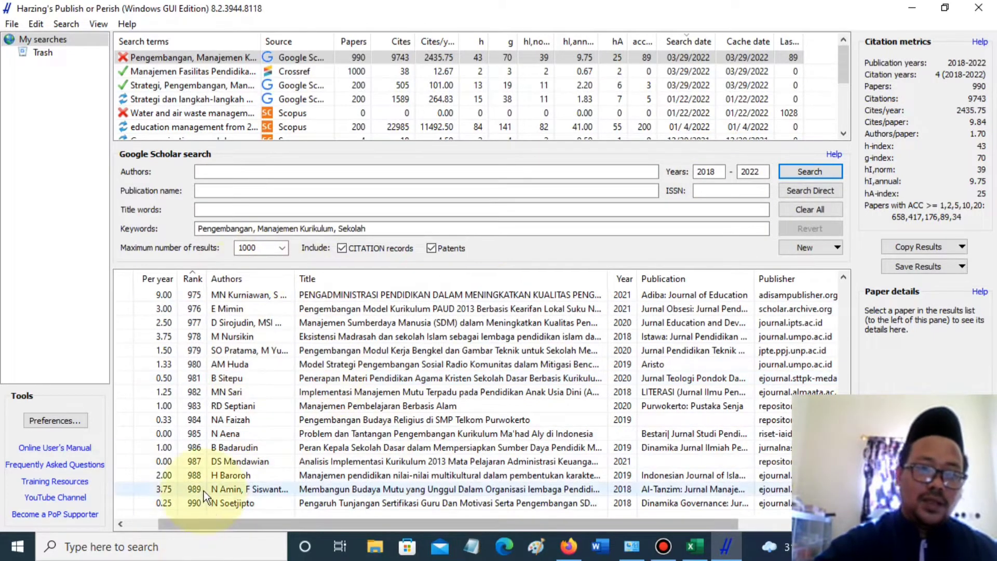
pyautogui.scroll(20, 304, 404)
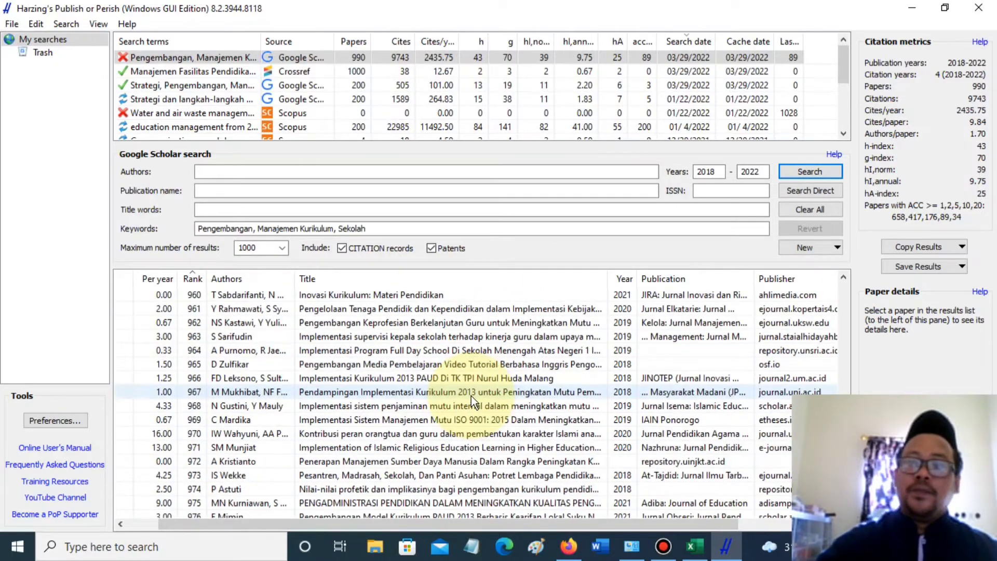
pyautogui.scroll(20, 475, 388)
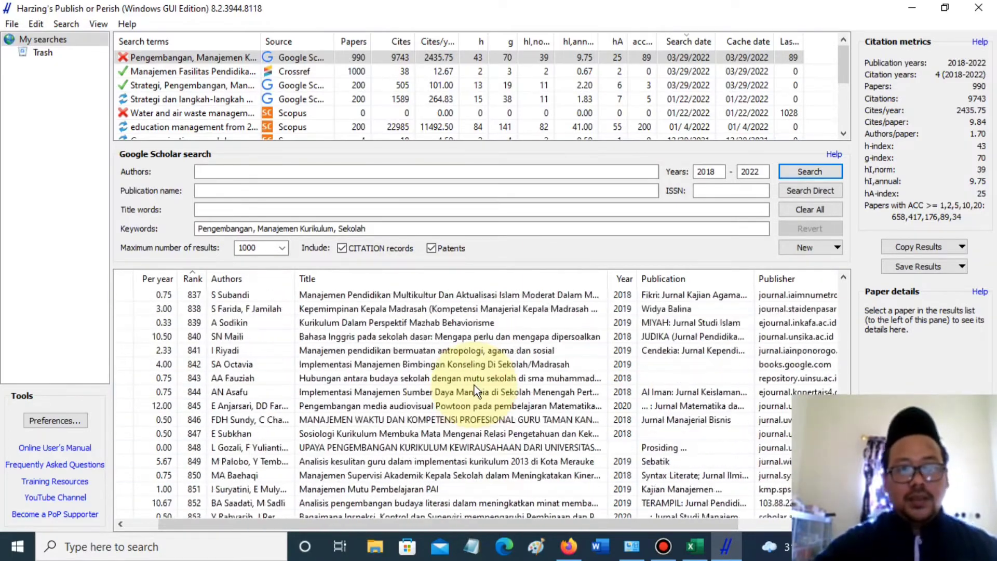
pyautogui.scroll(20, 476, 386)
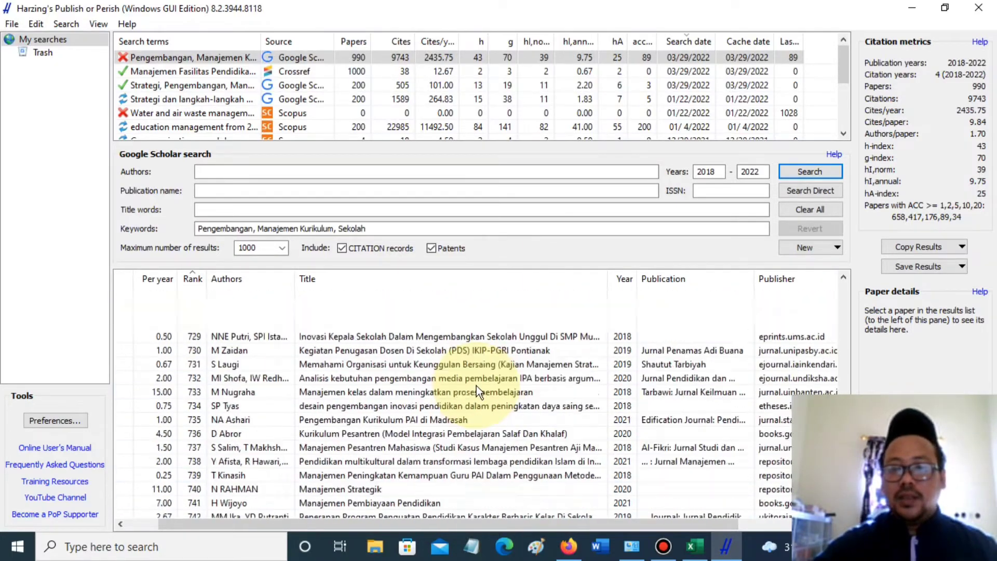
pyautogui.scroll(20, 477, 392)
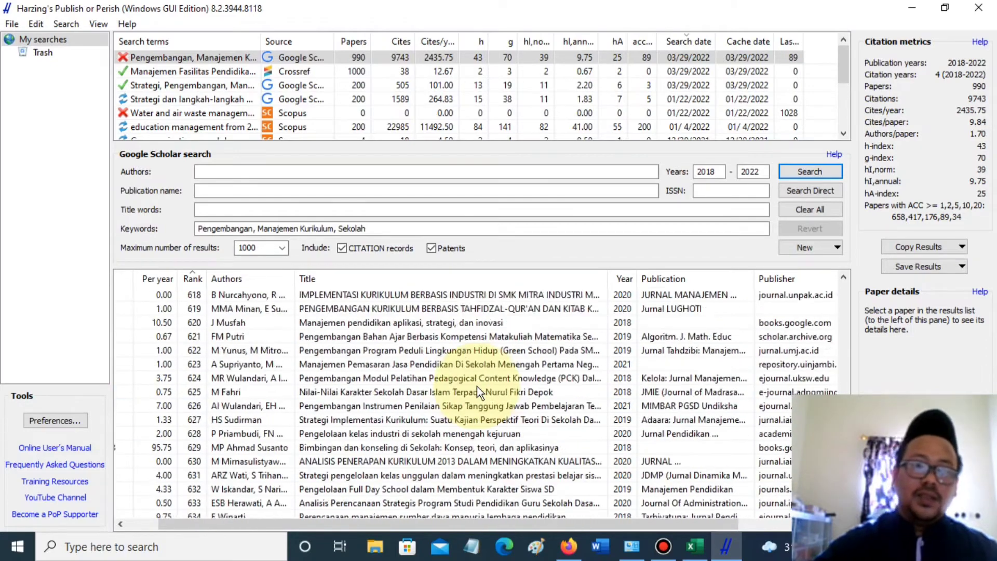
pyautogui.scroll(14, 477, 386)
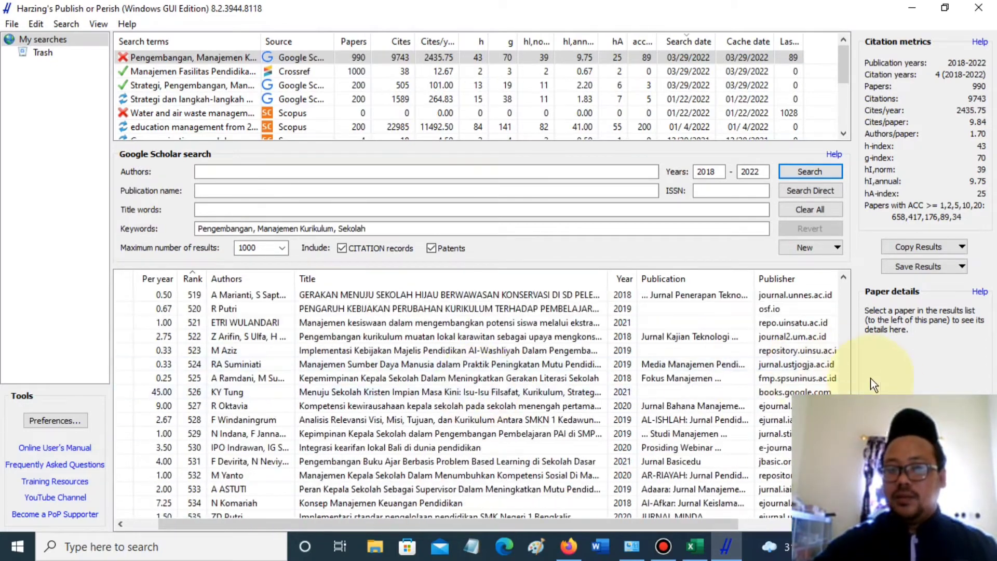
pyautogui.moveTo(843, 397); pyautogui.dragTo(848, 274)
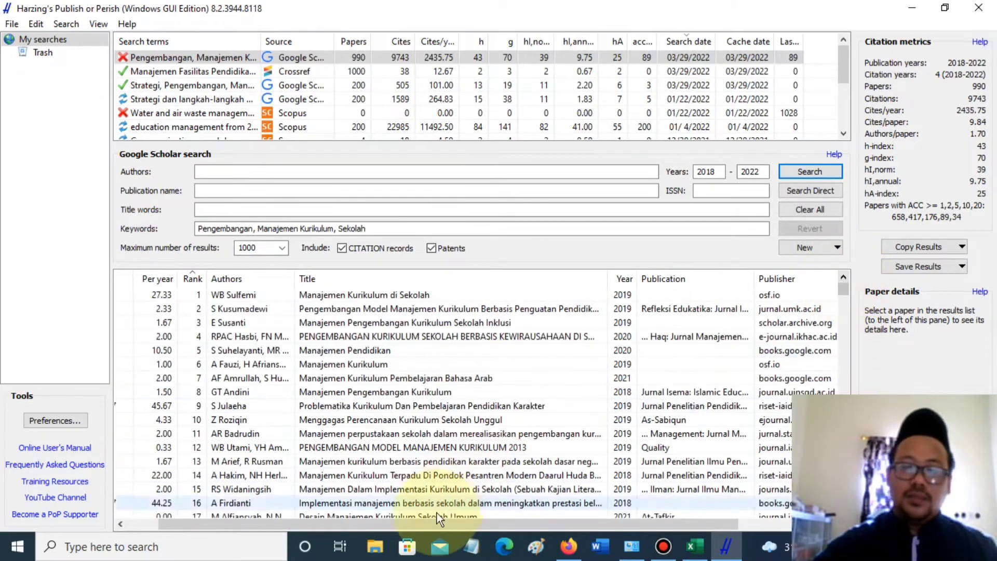
pyautogui.moveTo(429, 526); pyautogui.dragTo(282, 522)
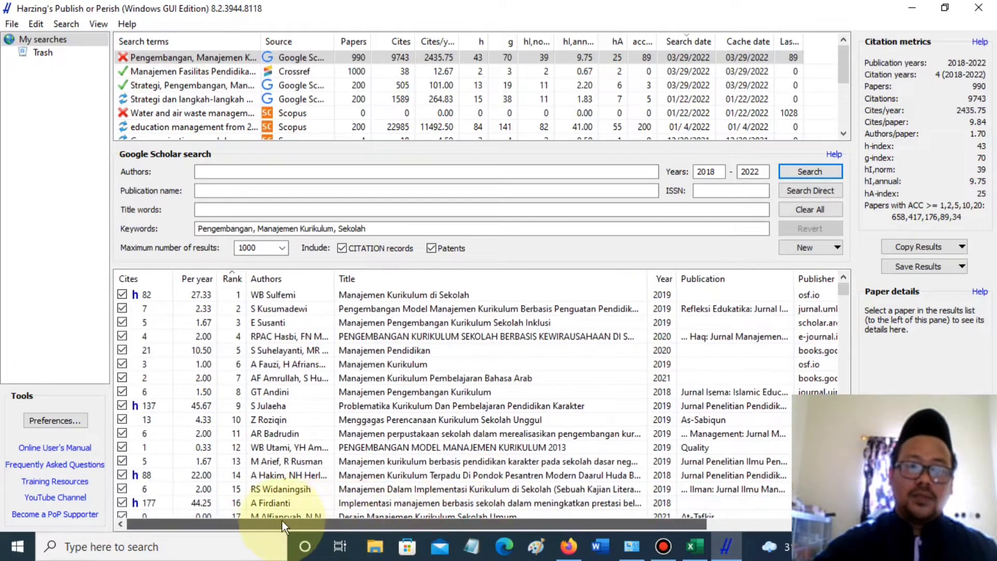
# Sort the retrieved papers by citations from highest to lowest and compare their titles with the search keywords.
pyautogui.click(145, 294)
pyautogui.click(150, 280)
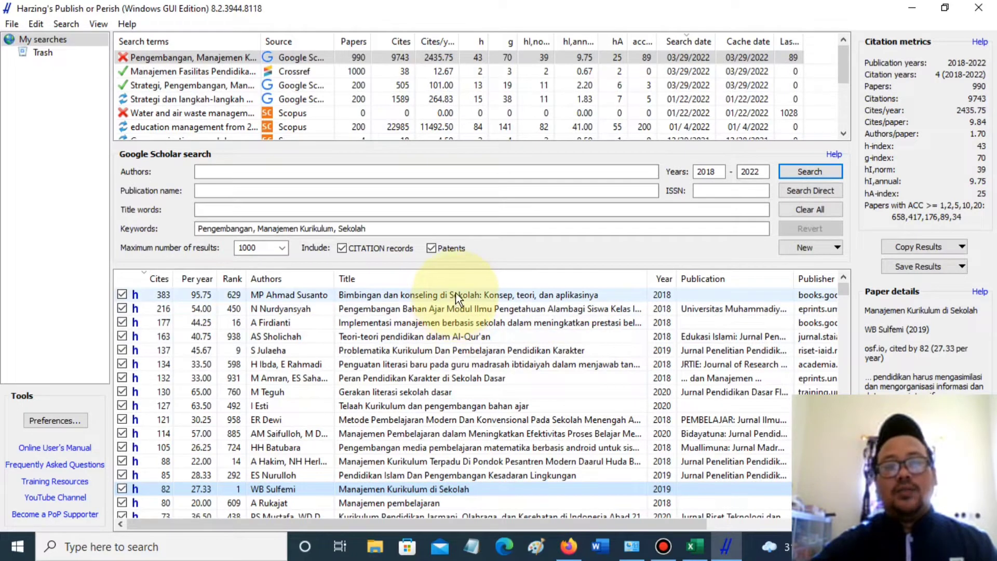
pyautogui.moveTo(338, 229); pyautogui.dragTo(368, 228)
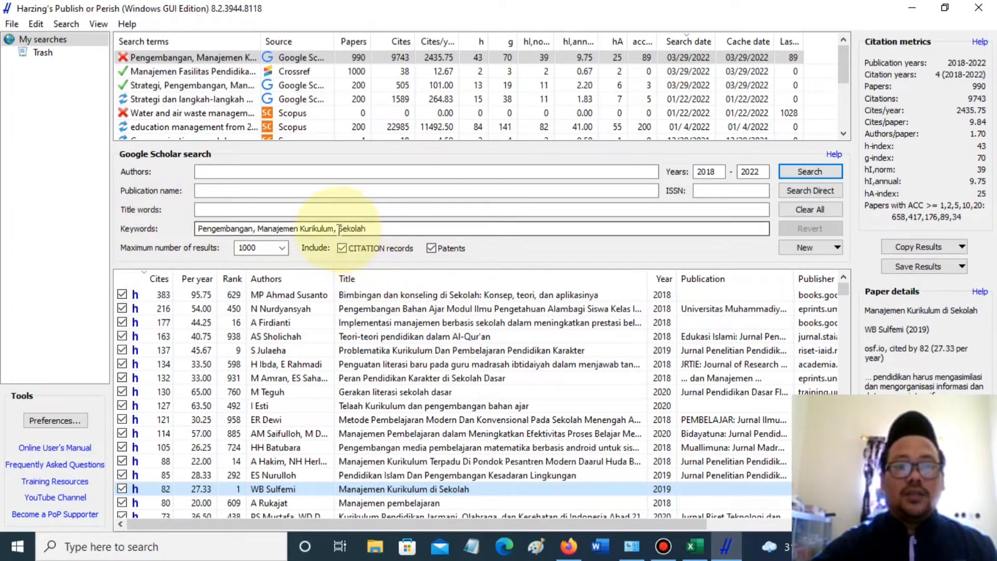
pyautogui.click(397, 225)
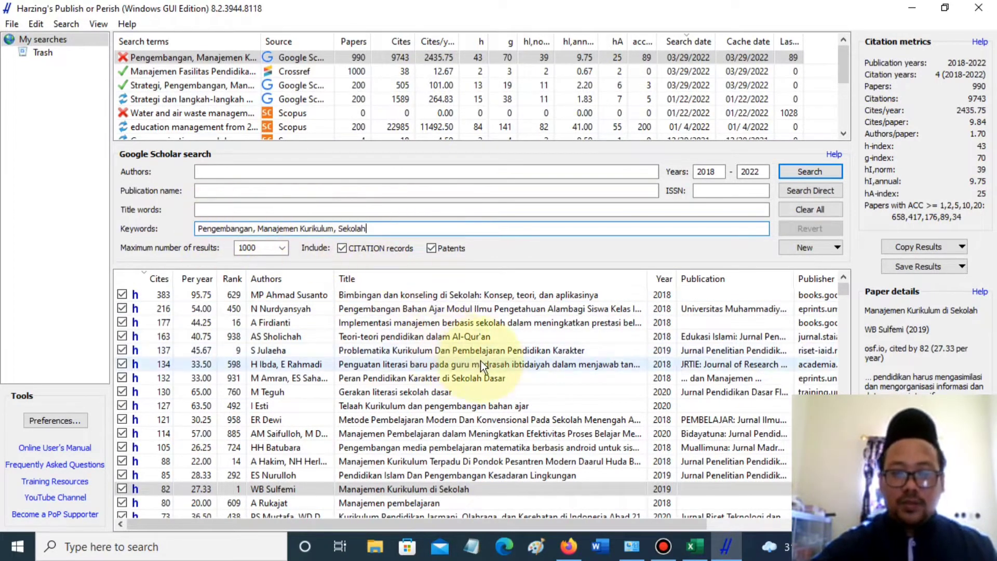
pyautogui.scroll(-8, 462, 386)
pyautogui.scroll(8, 462, 386)
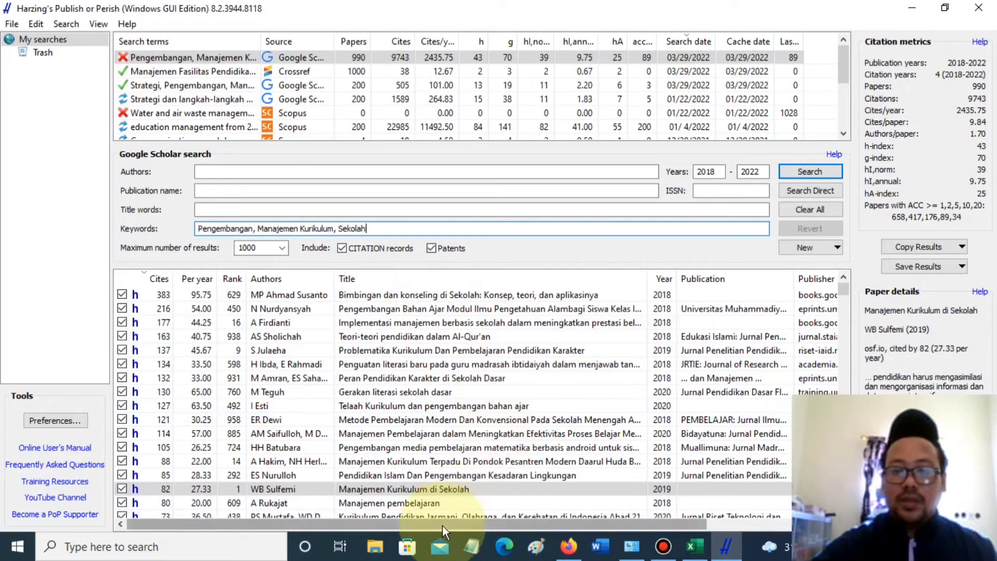
pyautogui.moveTo(442, 525); pyautogui.dragTo(416, 504)
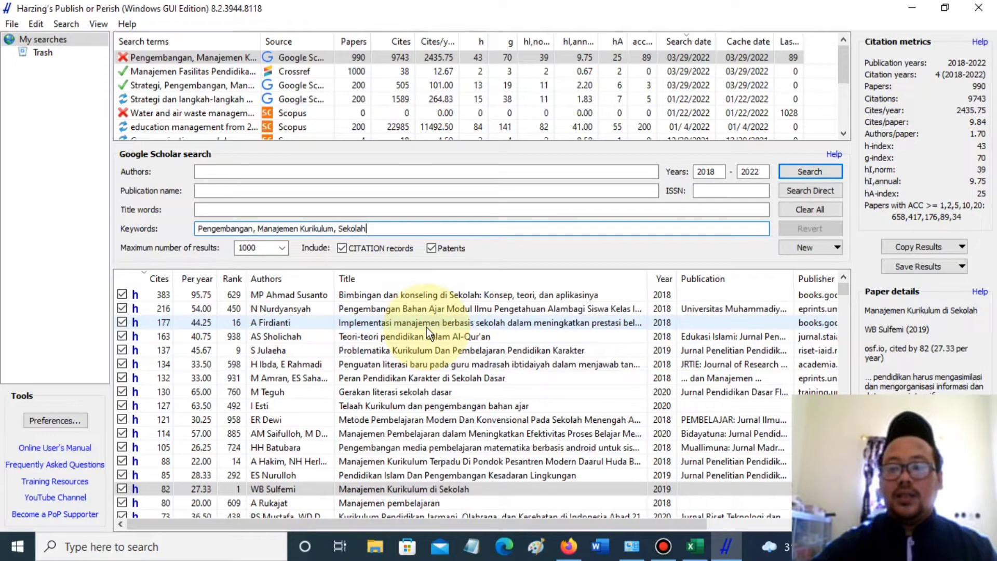
# Copy the search results in the Results for Excel with Header format.
pyautogui.click(707, 554)
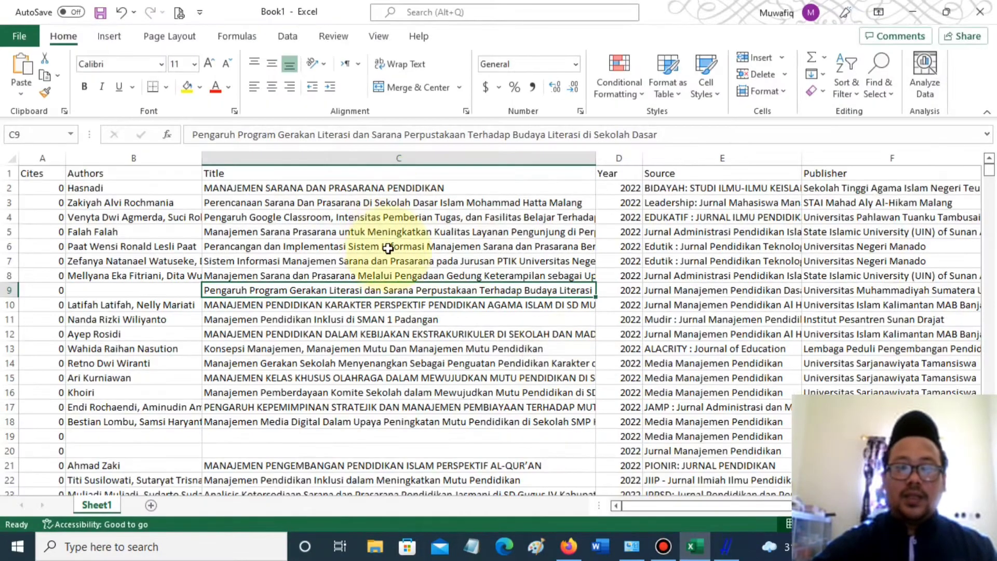
pyautogui.click(725, 548)
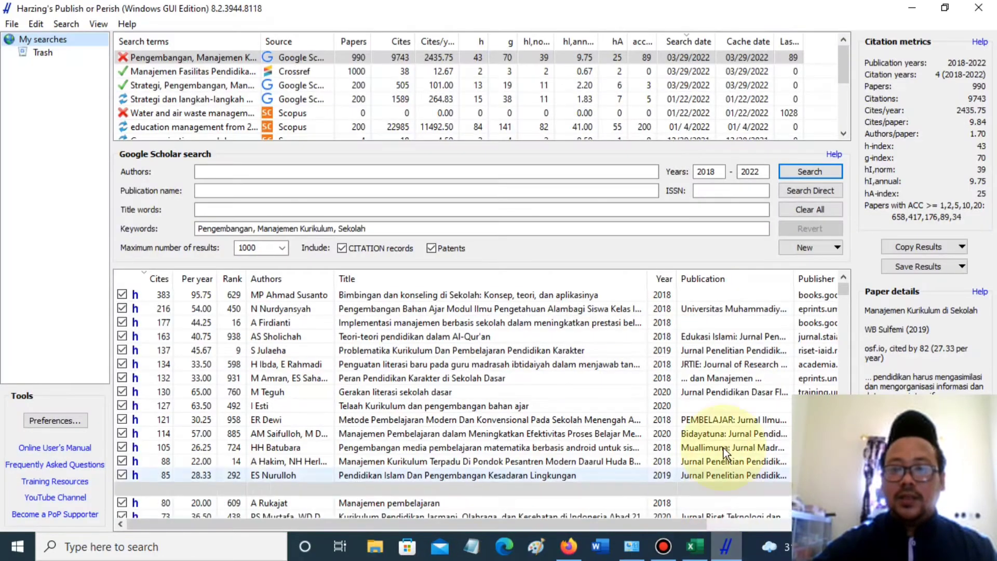
pyautogui.click(955, 247)
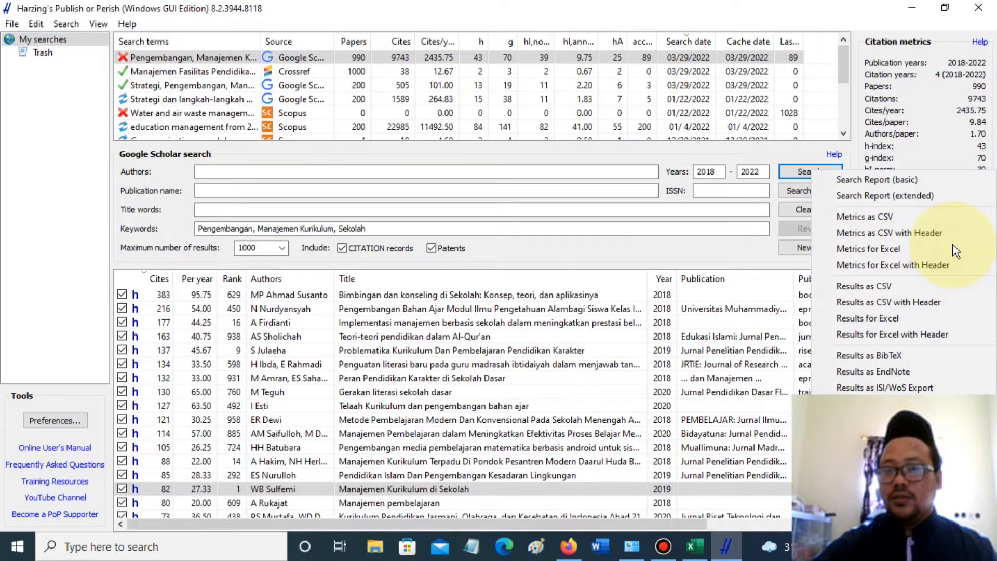
pyautogui.click(873, 335)
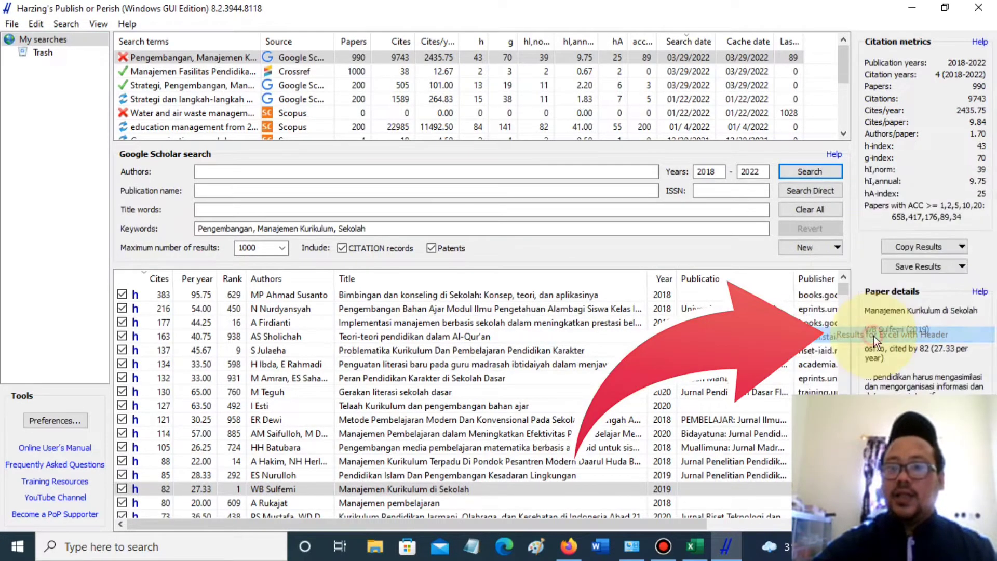
pyautogui.click(936, 248)
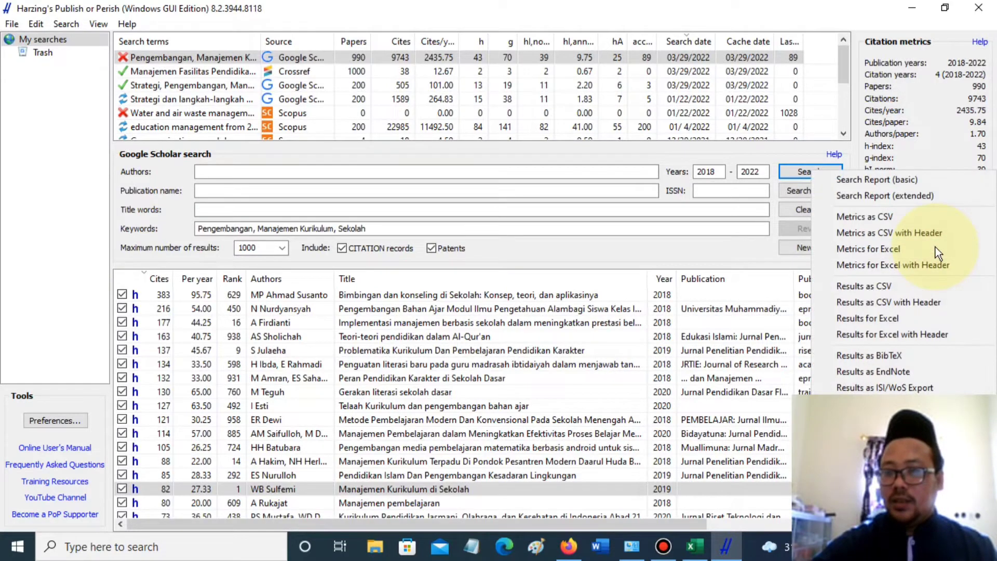
pyautogui.click(879, 335)
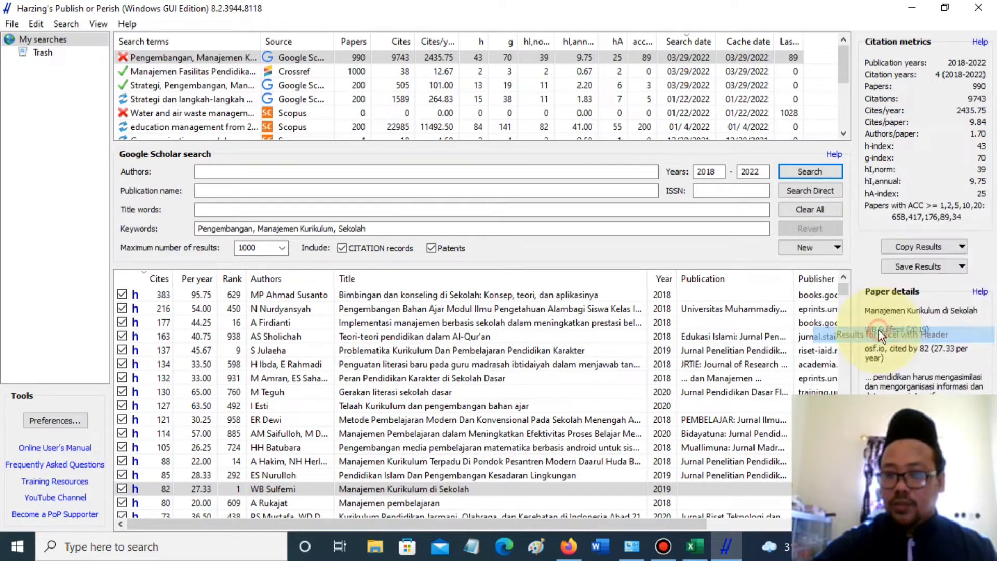
# Switch to Excel, add the New command to the Quick Access Toolbar and create a blank workbook with it.
pyautogui.click(694, 547)
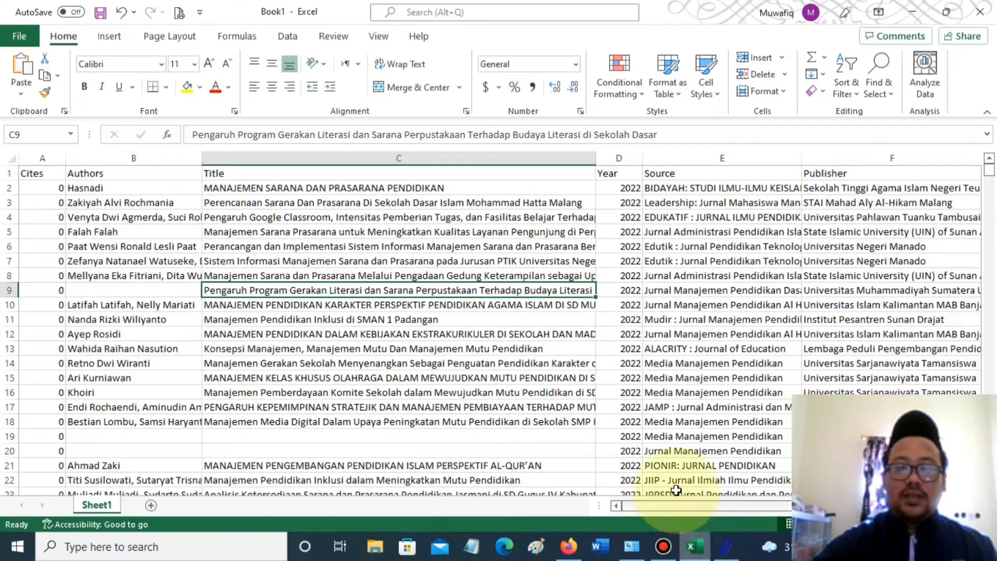
pyautogui.click(200, 11)
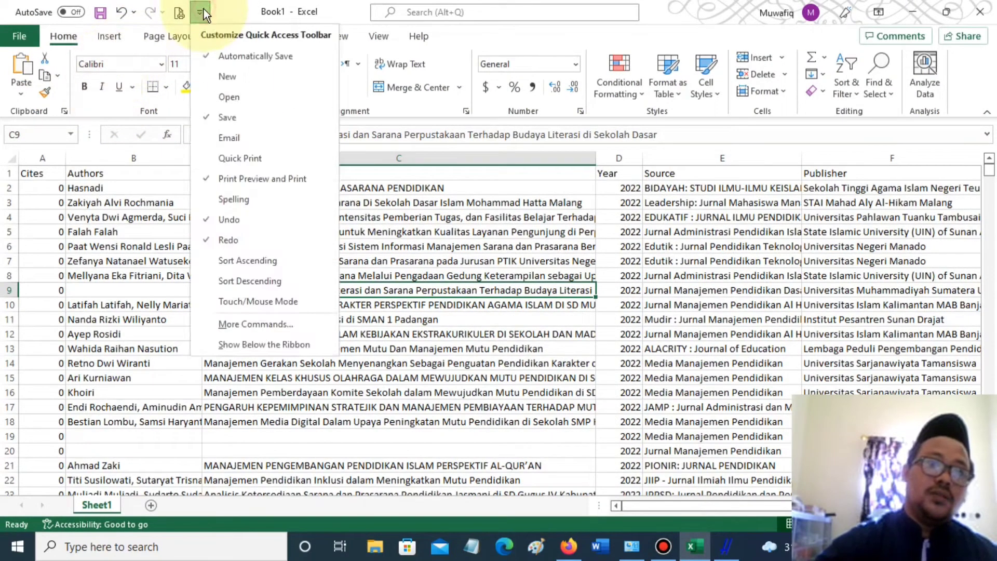
pyautogui.click(227, 77)
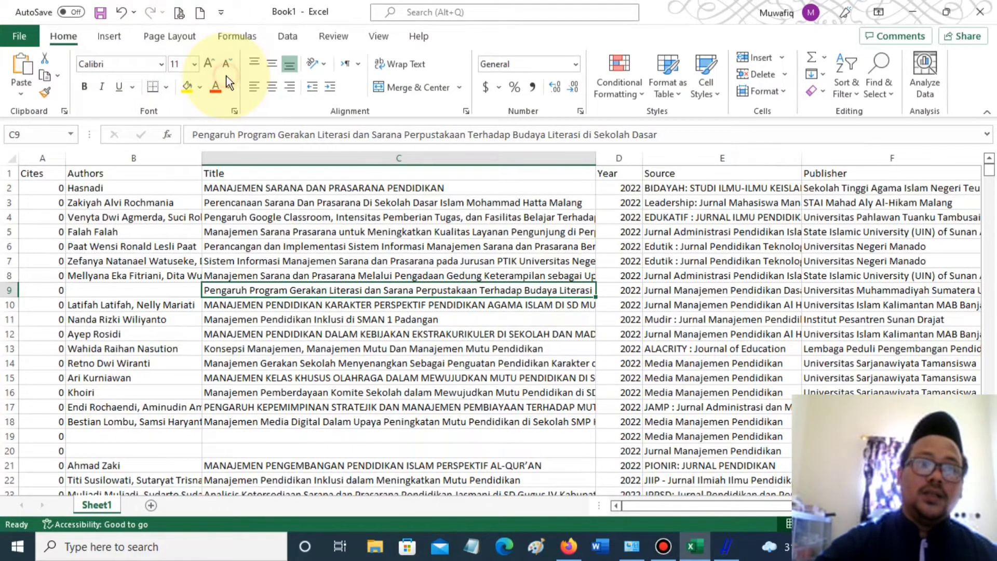
pyautogui.click(197, 12)
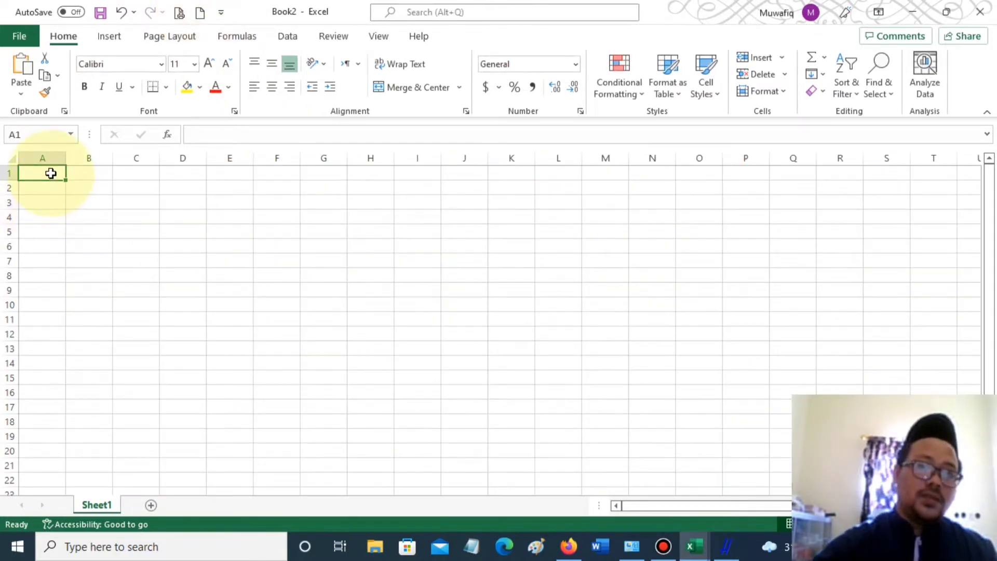
# Paste the copied results at cell A1 of the blank workbook and look over the pasted rows and columns.
pyautogui.click(20, 64)
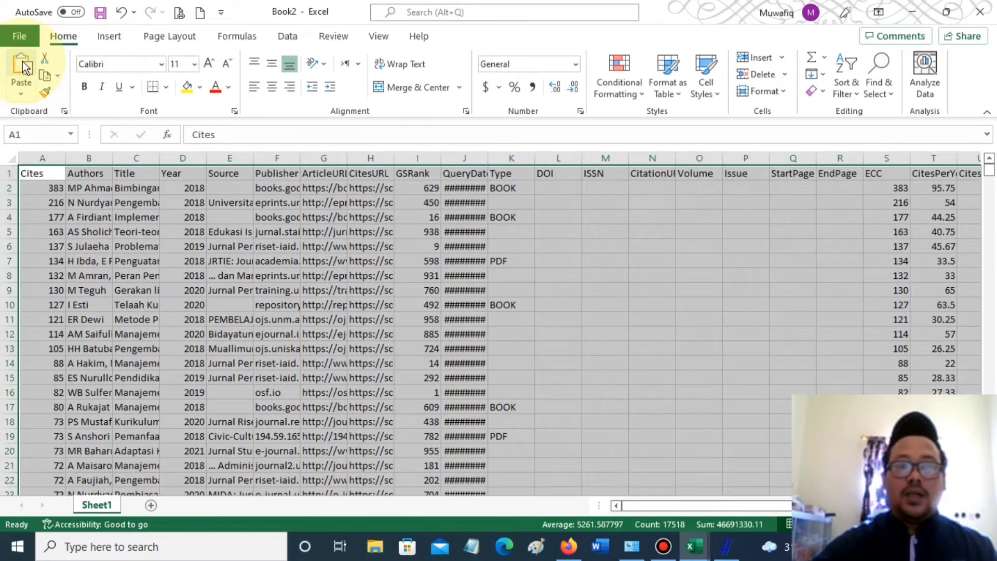
pyautogui.scroll(-16, 673, 374)
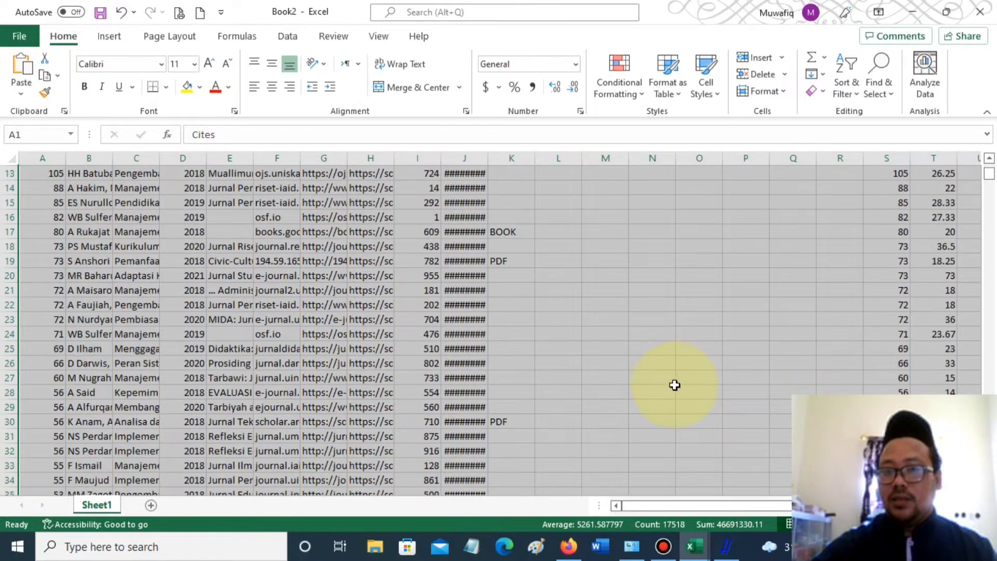
pyautogui.moveTo(731, 502); pyautogui.dragTo(812, 504)
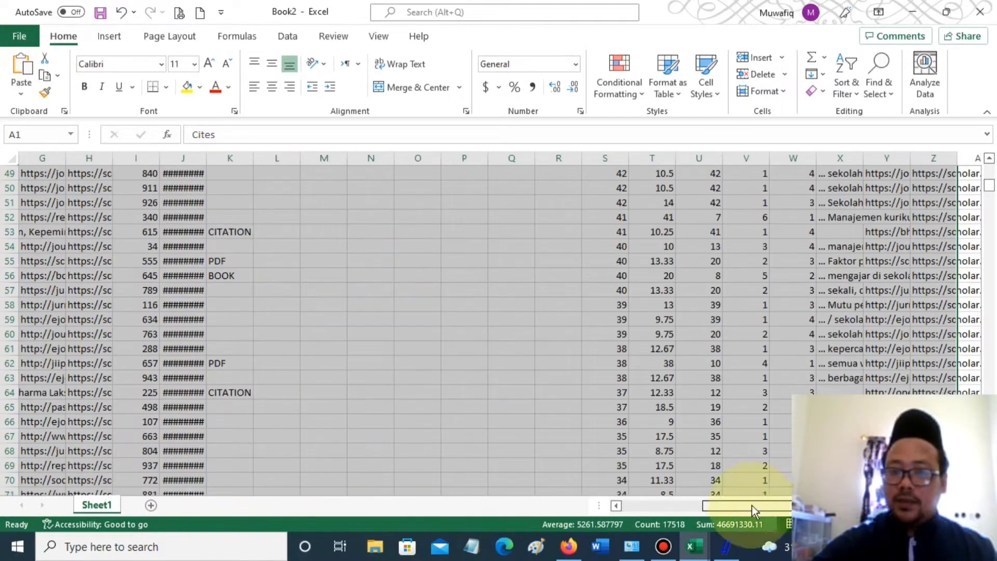
pyautogui.moveTo(752, 506); pyautogui.dragTo(483, 441)
pyautogui.scroll(15, 401, 434)
pyautogui.scroll(1, 320, 372)
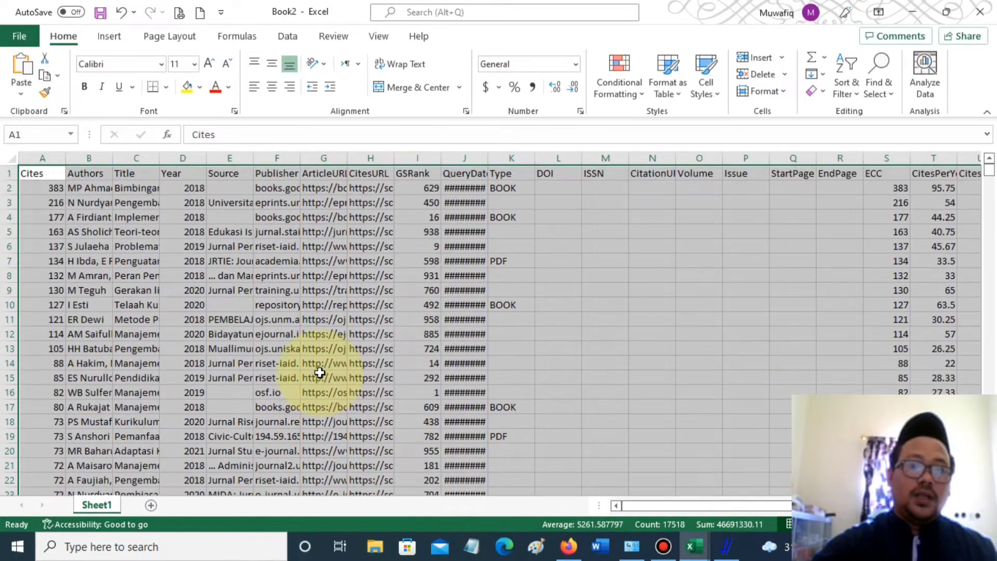
# Delete the empty columns L to R, from DOI through EndPage.
pyautogui.click(636, 285)
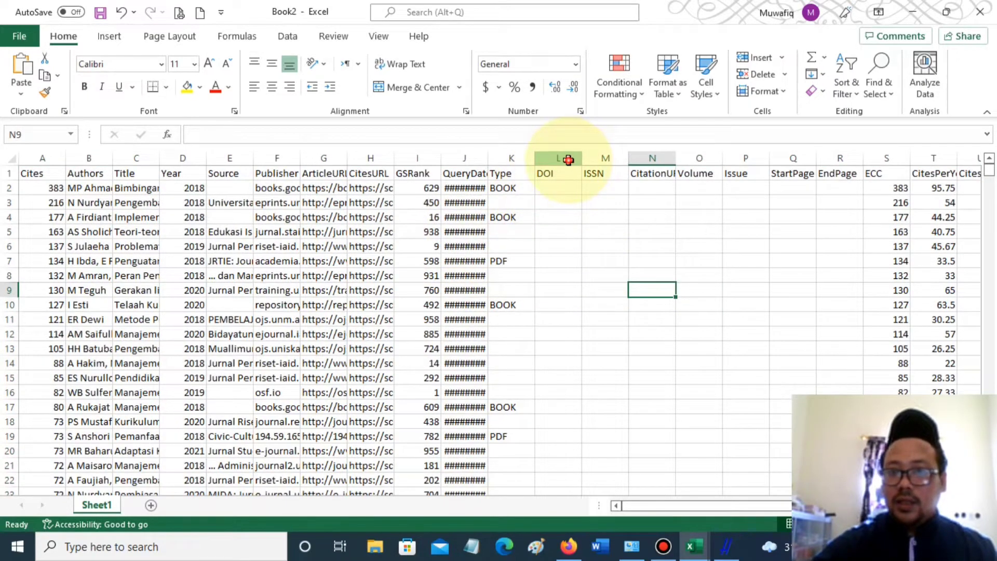
pyautogui.moveTo(568, 160); pyautogui.dragTo(834, 157)
pyautogui.moveTo(990, 170)
pyautogui.mouseDown()
pyautogui.moveTo(990, 489)
pyautogui.moveTo(991, 171)
pyautogui.mouseUp()
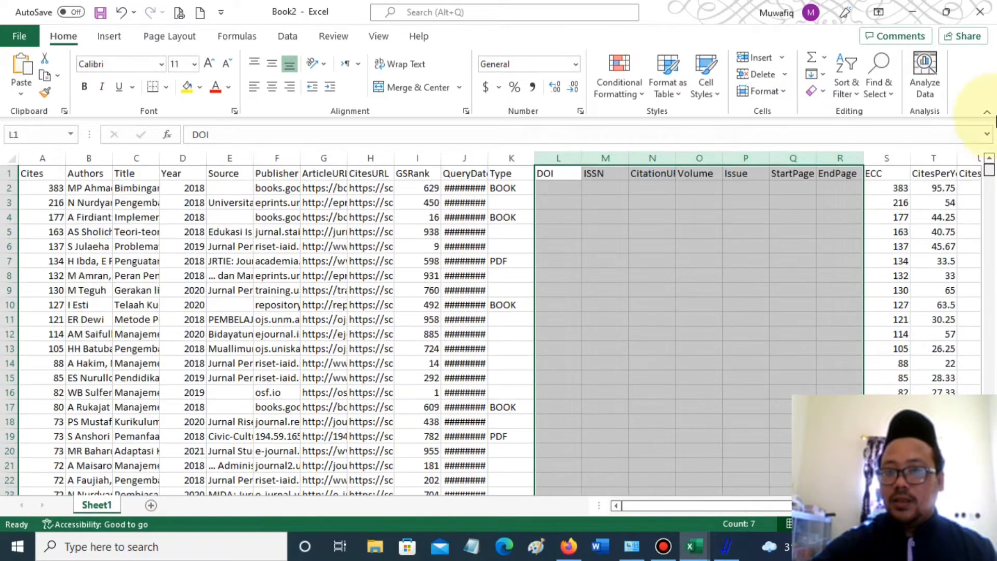
pyautogui.click(754, 77)
pyautogui.moveTo(696, 503); pyautogui.dragTo(501, 507)
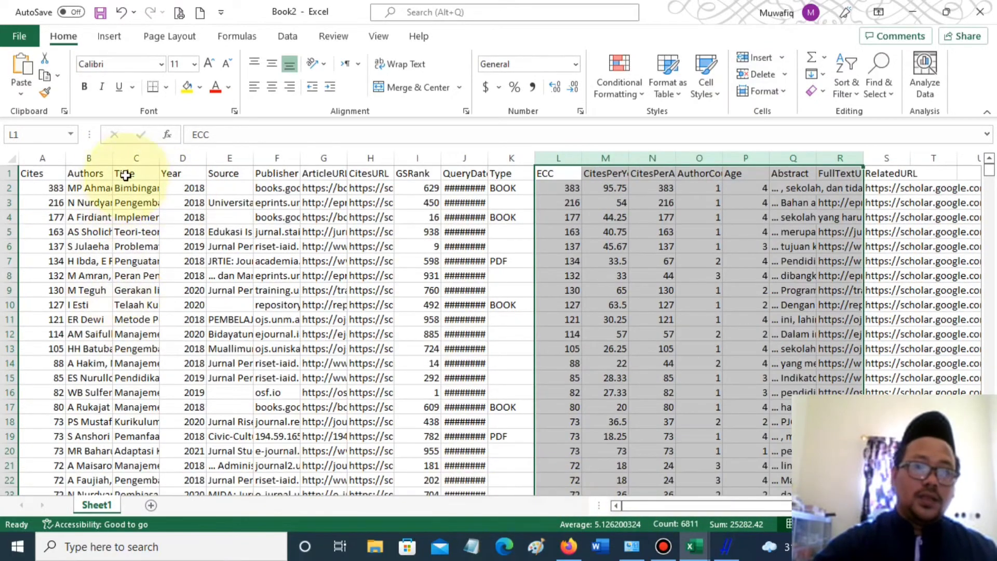
# Widen the Authors and Title columns so that the names and article titles are readable.
pyautogui.moveTo(112, 165); pyautogui.dragTo(244, 172)
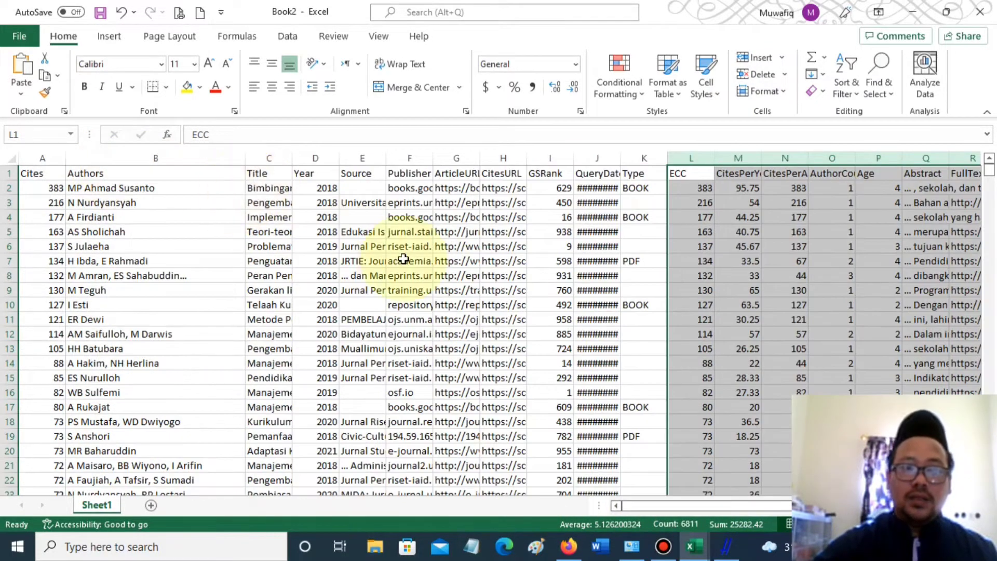
pyautogui.click(333, 174)
pyautogui.moveTo(339, 167); pyautogui.dragTo(452, 174)
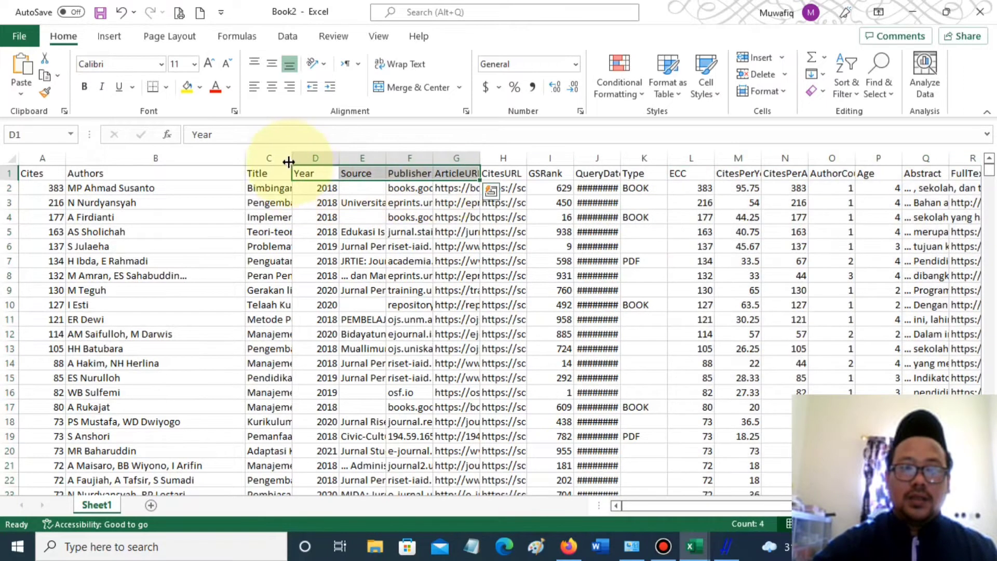
pyautogui.moveTo(294, 156); pyautogui.dragTo(543, 155)
pyautogui.moveTo(251, 163); pyautogui.dragTo(194, 163)
# Sort the article rows by the Year column from largest to smallest.
pyautogui.click(517, 187)
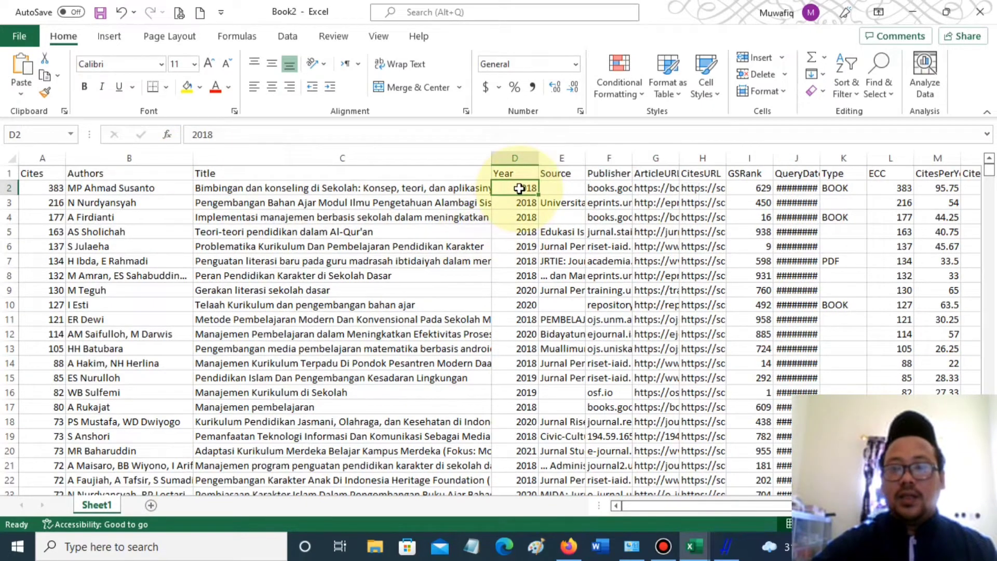
pyautogui.click(846, 88)
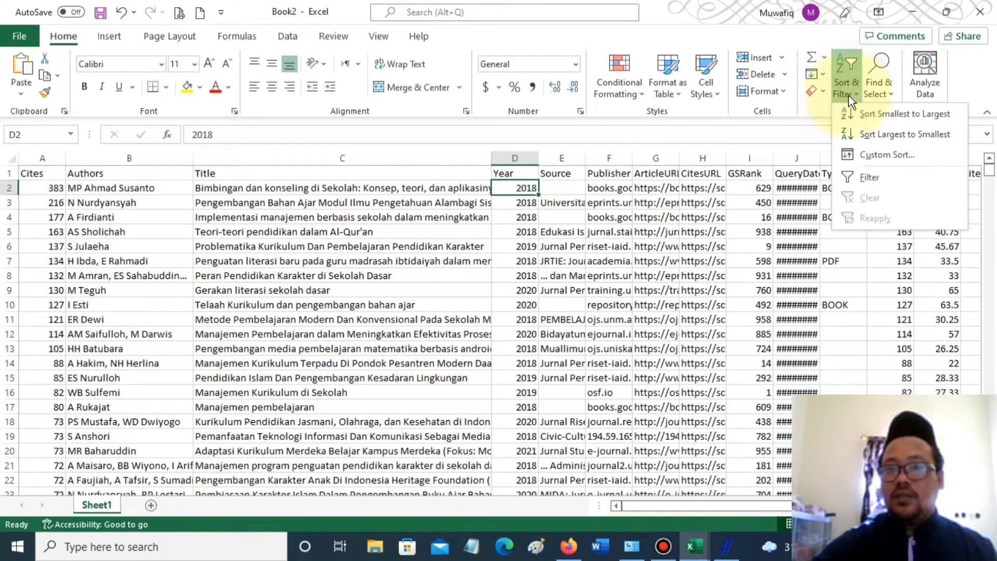
pyautogui.click(853, 136)
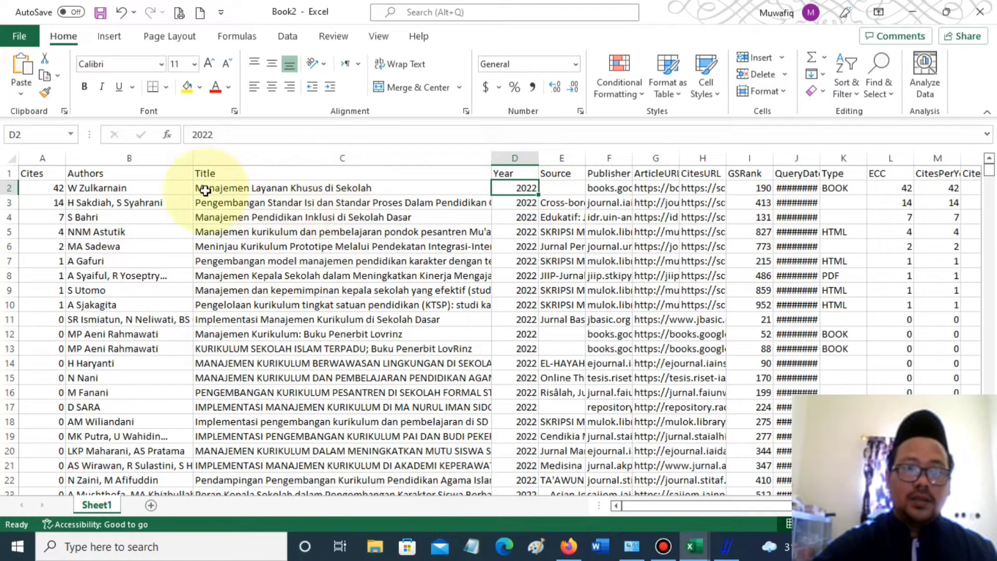
# Inspect the title and source of the article in row 11 and widen the Source column so the journal names are readable.
pyautogui.click(322, 380)
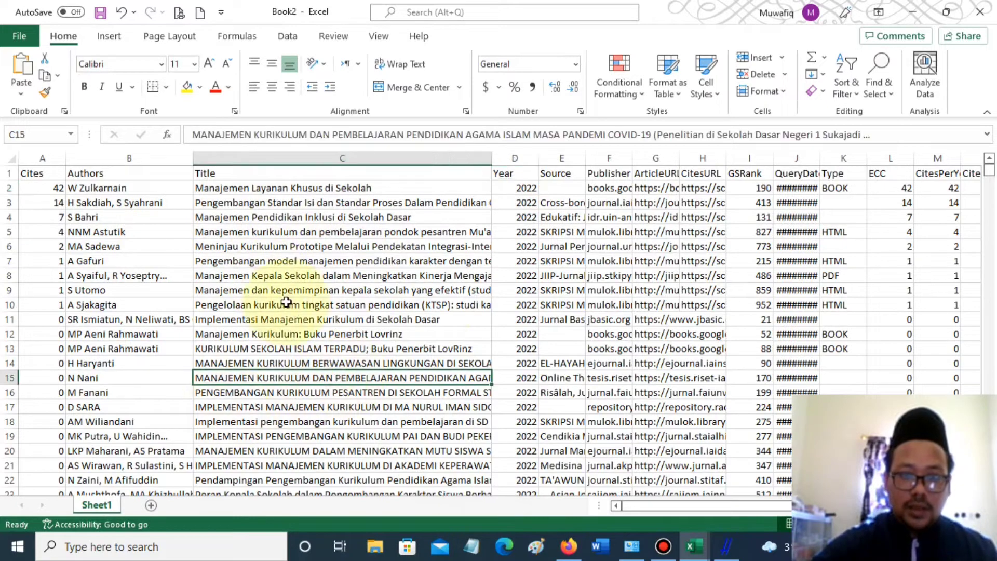
pyautogui.click(259, 323)
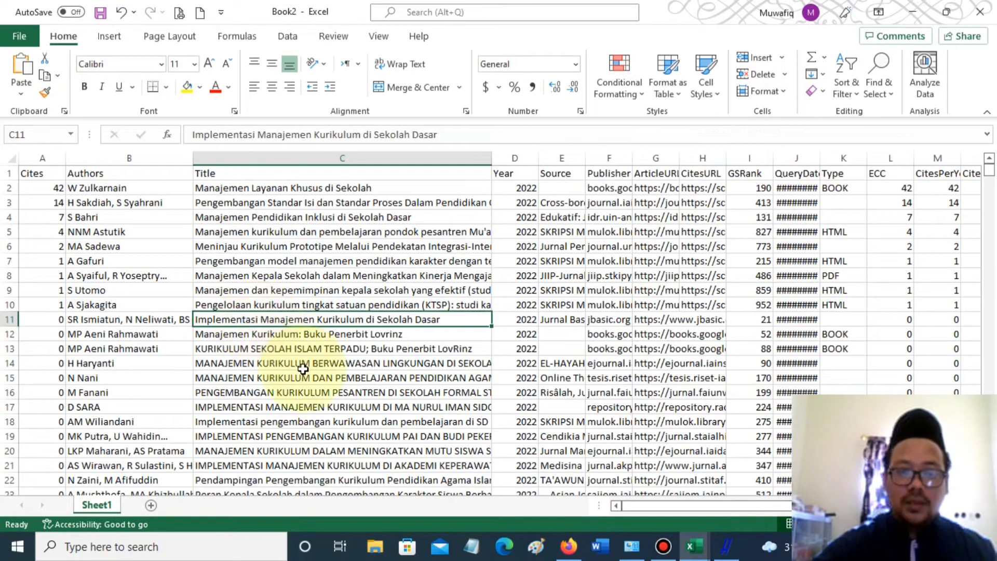
pyautogui.click(559, 318)
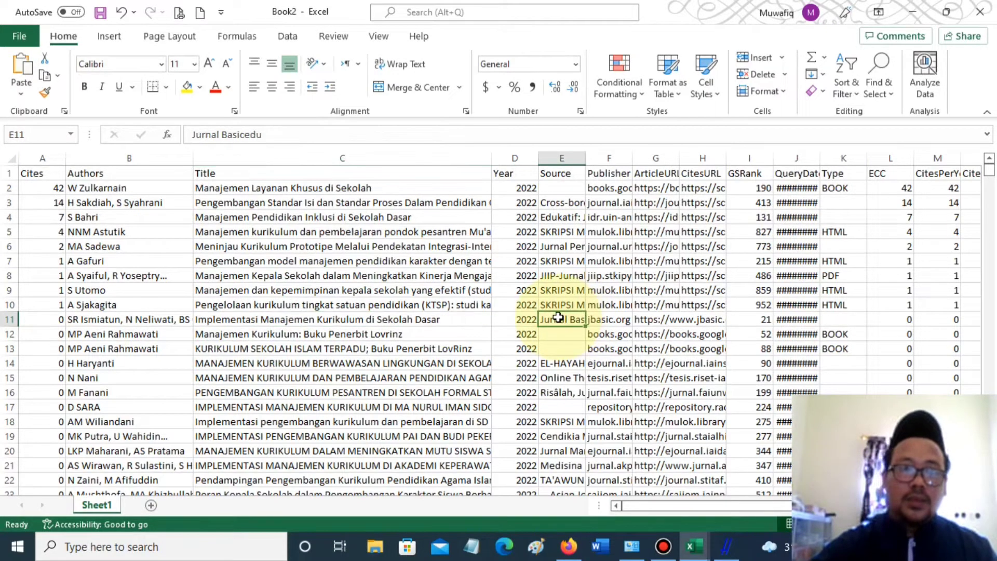
pyautogui.moveTo(587, 159); pyautogui.dragTo(651, 162)
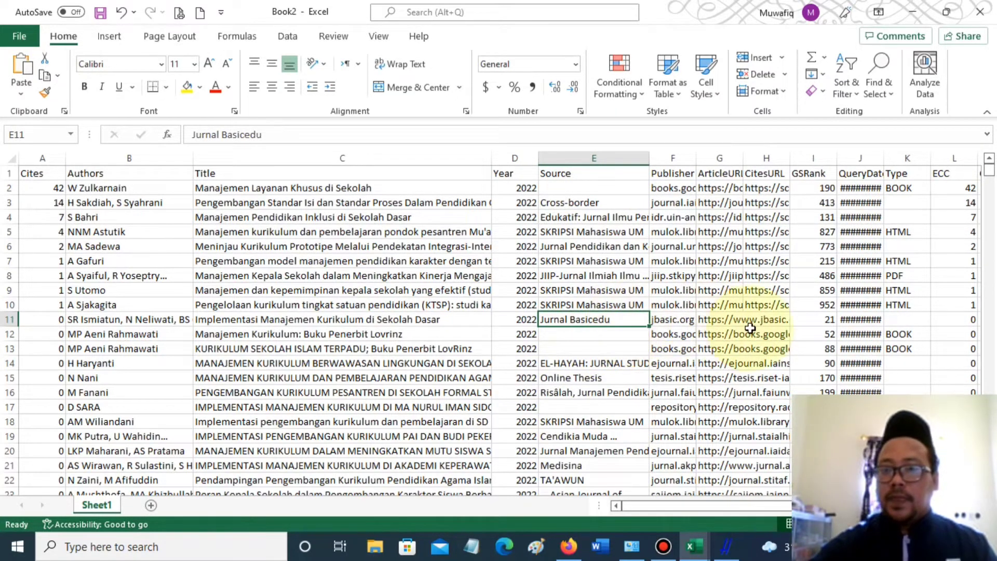
# Copy the article URL from cell G11 and open it in the new Firefox tab.
pyautogui.click(726, 319)
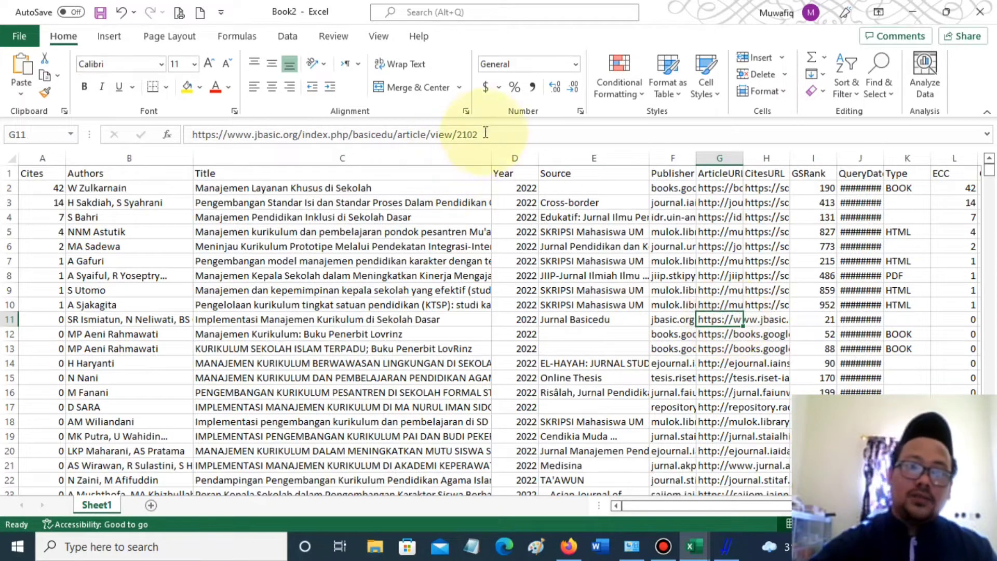
pyautogui.moveTo(486, 133); pyautogui.dragTo(144, 133)
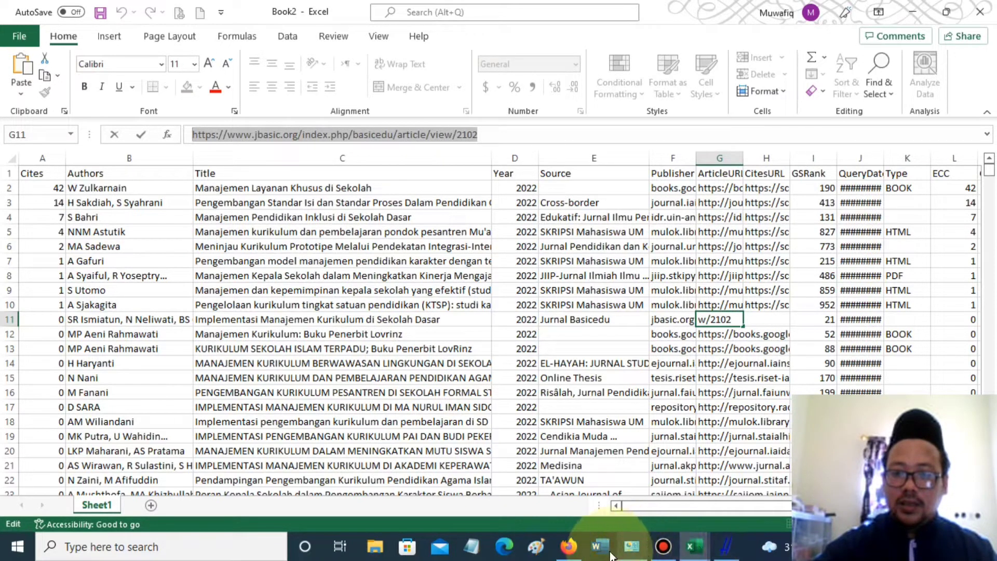
pyautogui.click(569, 546)
pyautogui.click(509, 16)
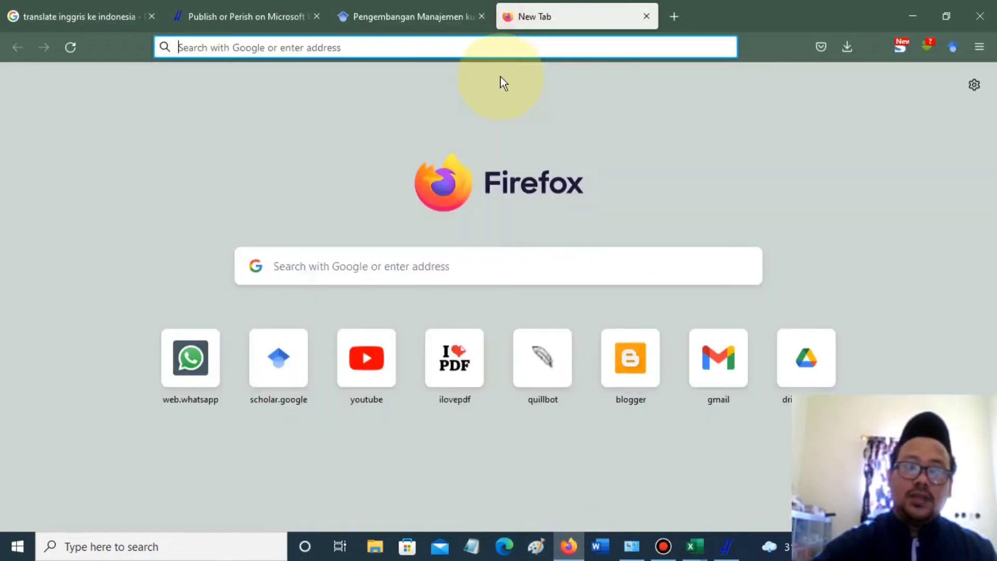
pyautogui.click(500, 79)
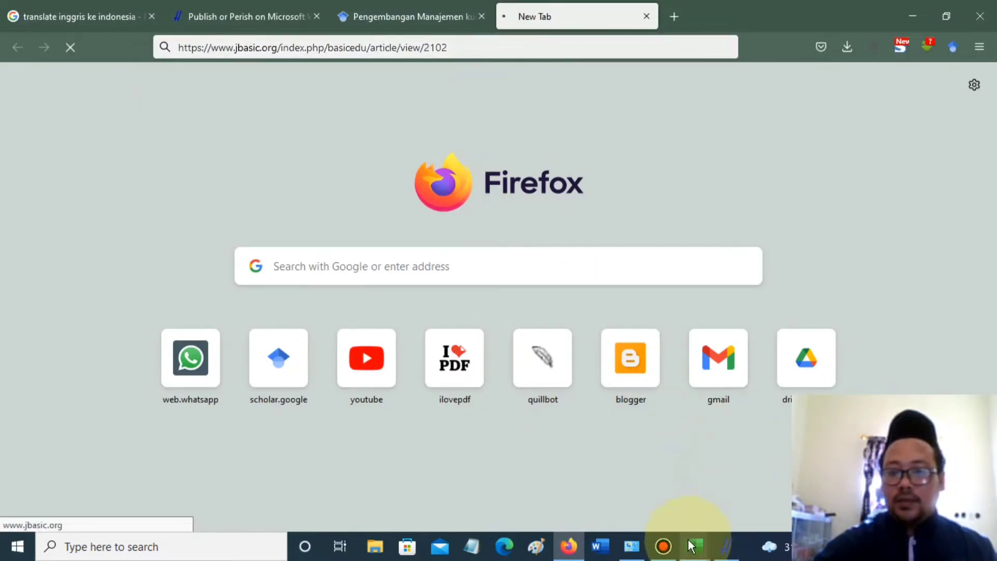
# Return to the Book2 workbook in Excel, look at several article links and widen the ArticleURL column.
pyautogui.moveTo(696, 551)
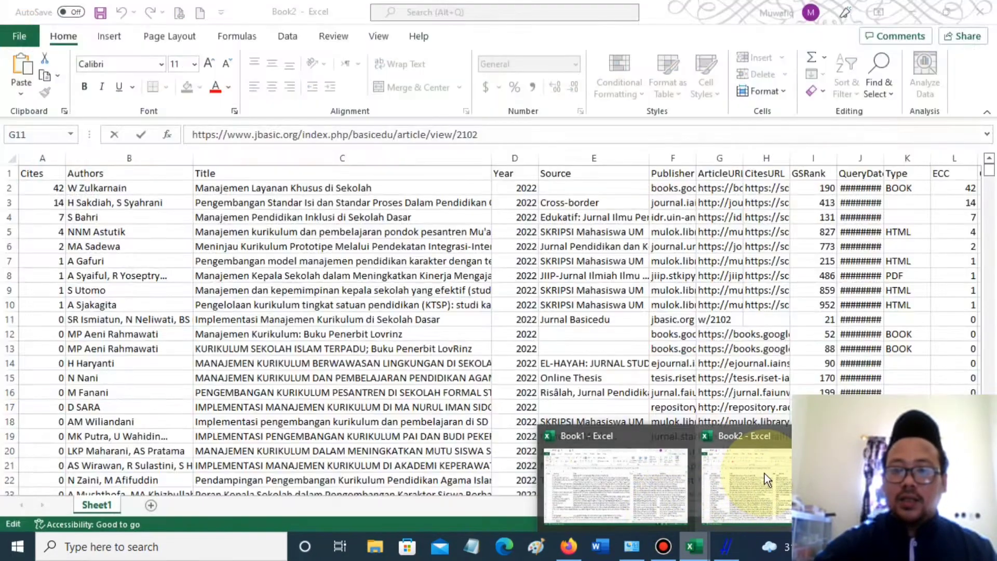
pyautogui.moveTo(629, 482)
pyautogui.click(747, 486)
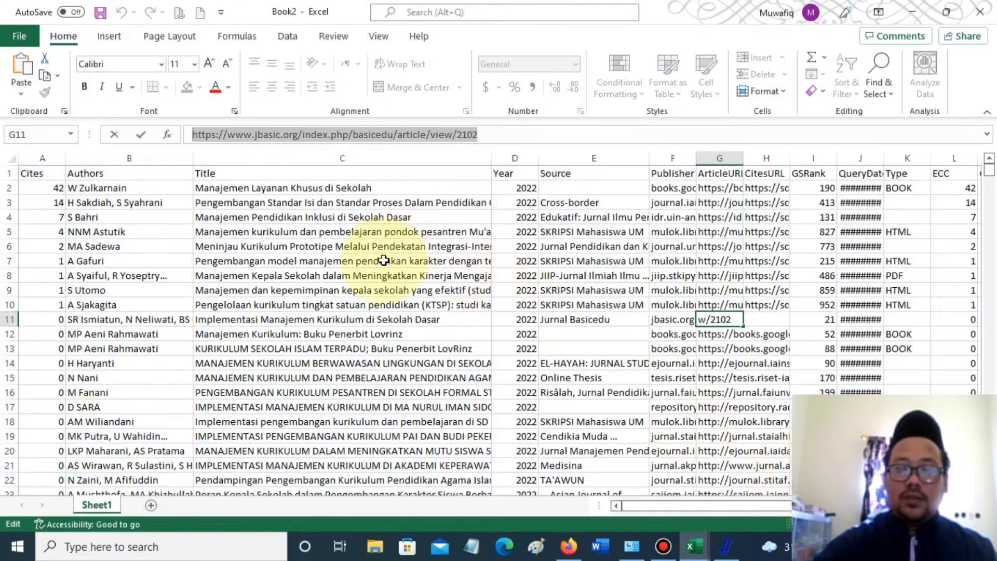
pyautogui.click(304, 250)
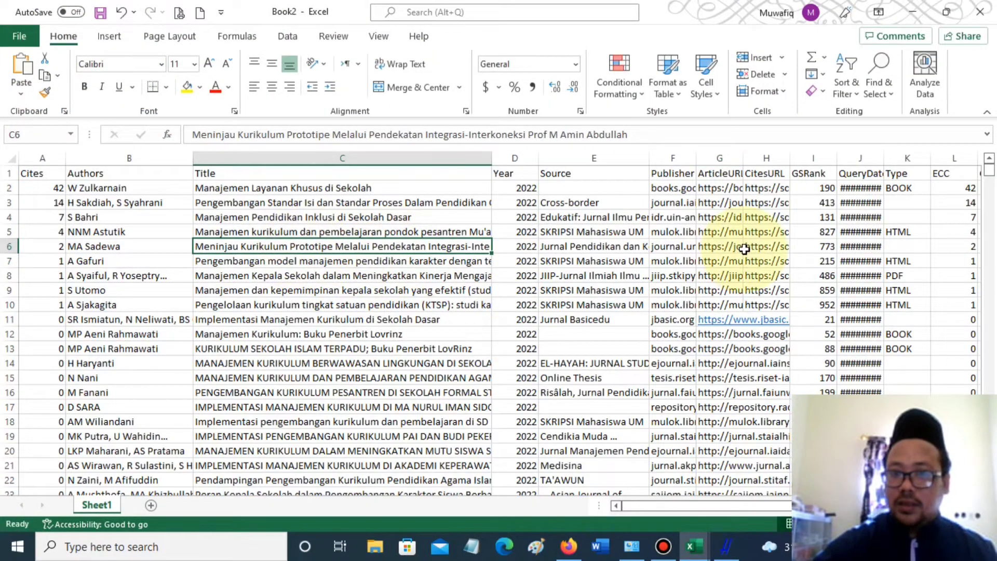
pyautogui.click(719, 236)
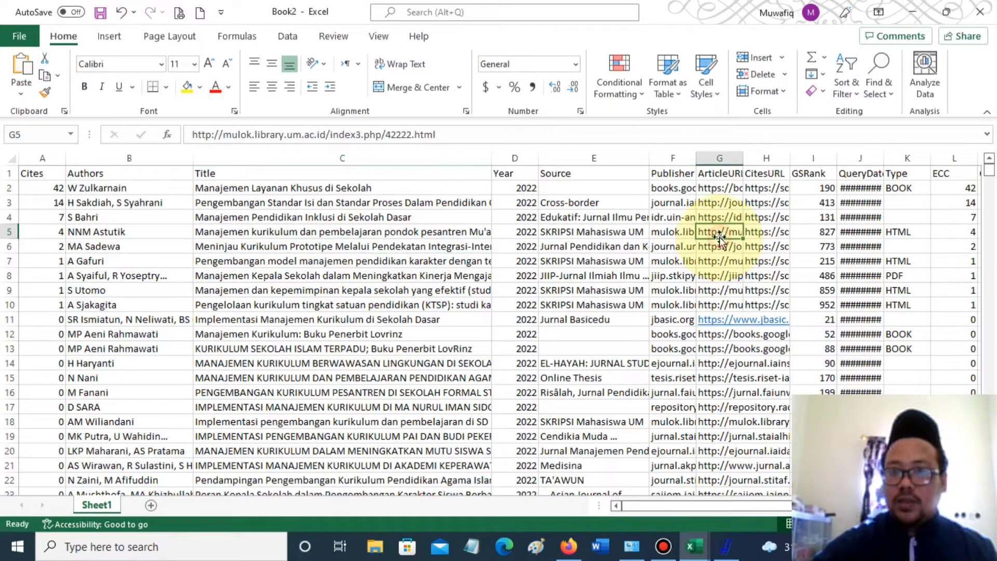
pyautogui.click(711, 204)
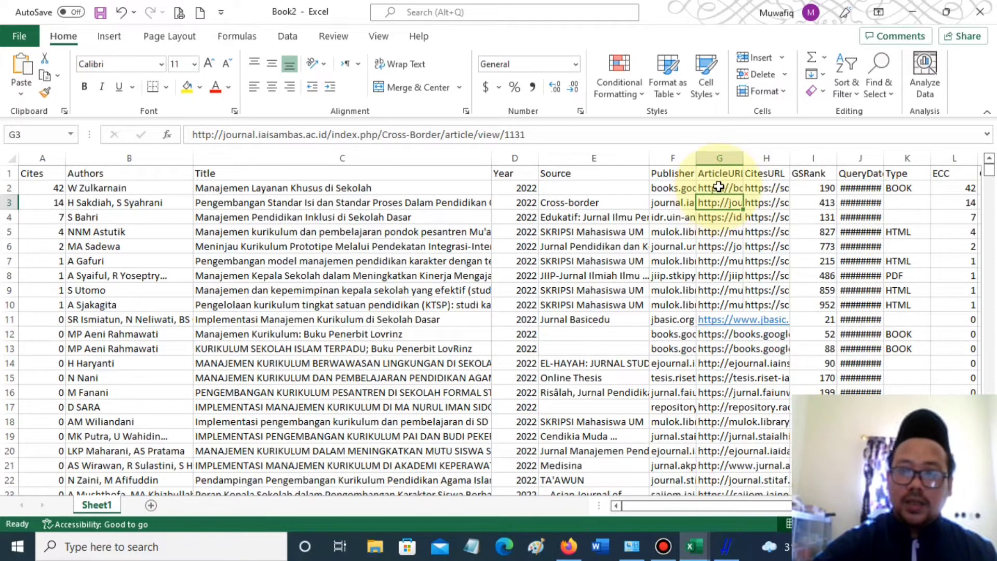
pyautogui.click(719, 187)
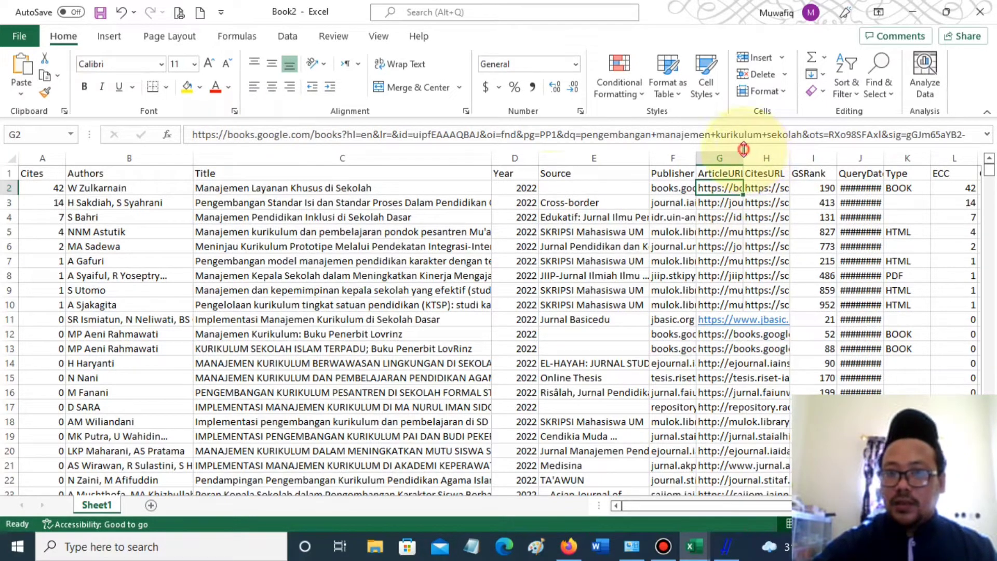
pyautogui.moveTo(743, 153); pyautogui.dragTo(861, 155)
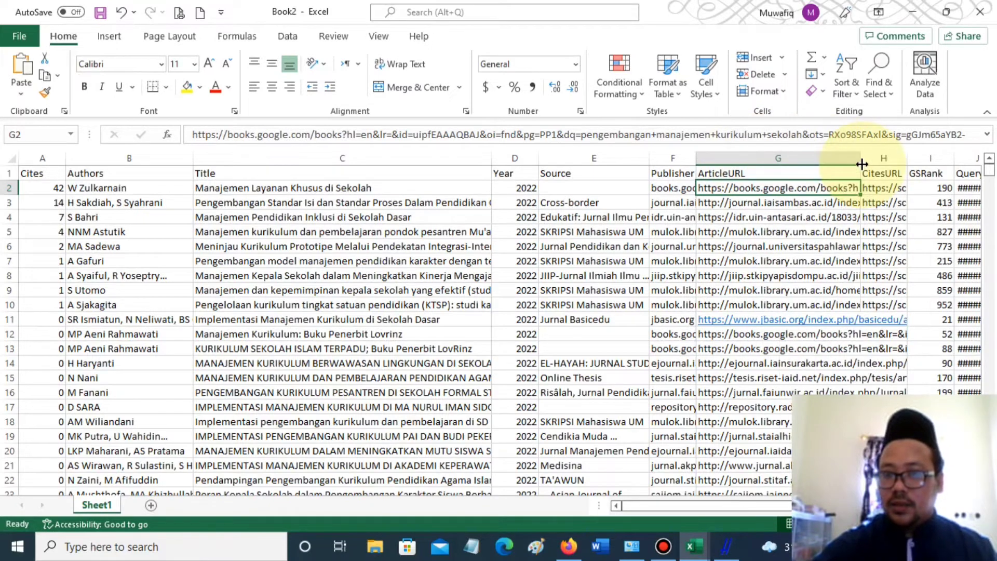
# Copy the article URL from cell G3 and open it in another new Firefox tab.
pyautogui.click(754, 207)
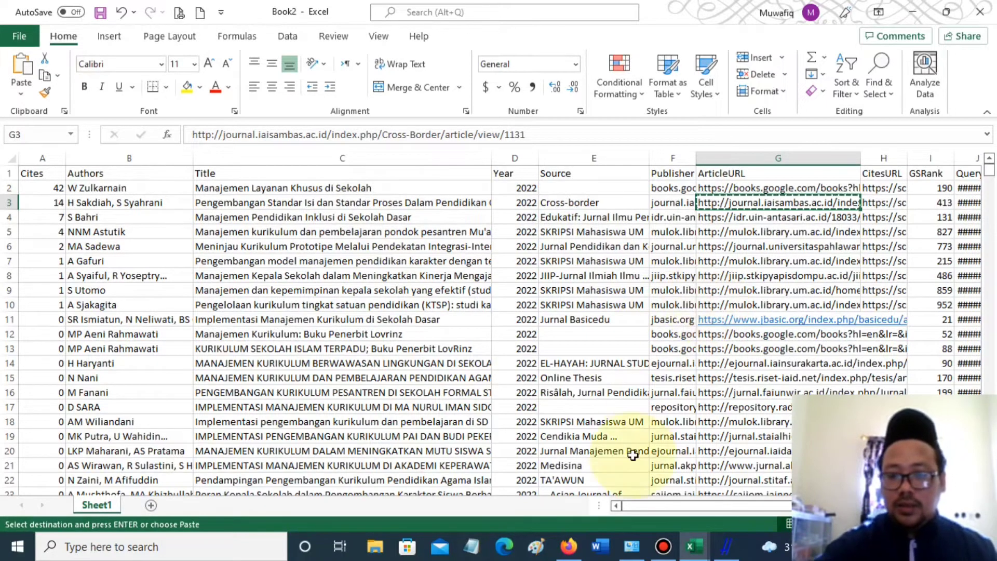
pyautogui.click(561, 557)
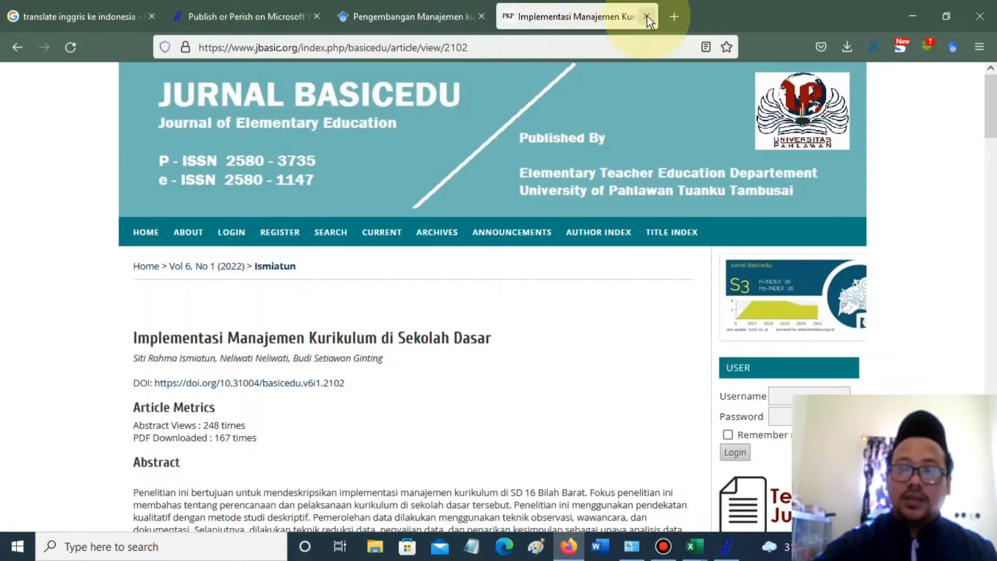
pyautogui.click(676, 17)
pyautogui.write('http://journal.iaisambas.ac.id/index.php/Cross-Border/article/view/1131')
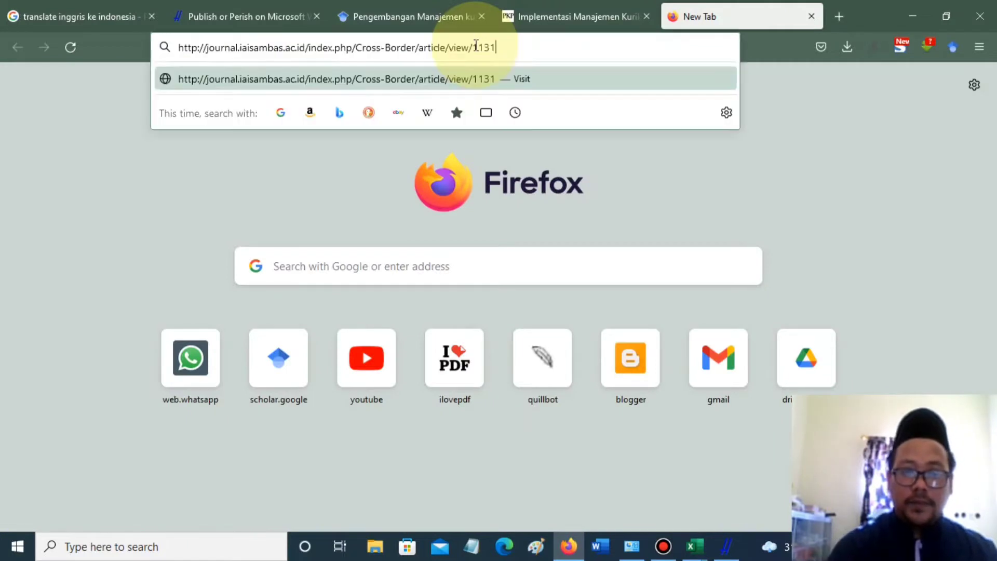
pyautogui.press('Return')
# Compare the Jurnal Basicedu article page in Firefox with its title entry in row 11 of the Book2 workbook.
pyautogui.click(574, 16)
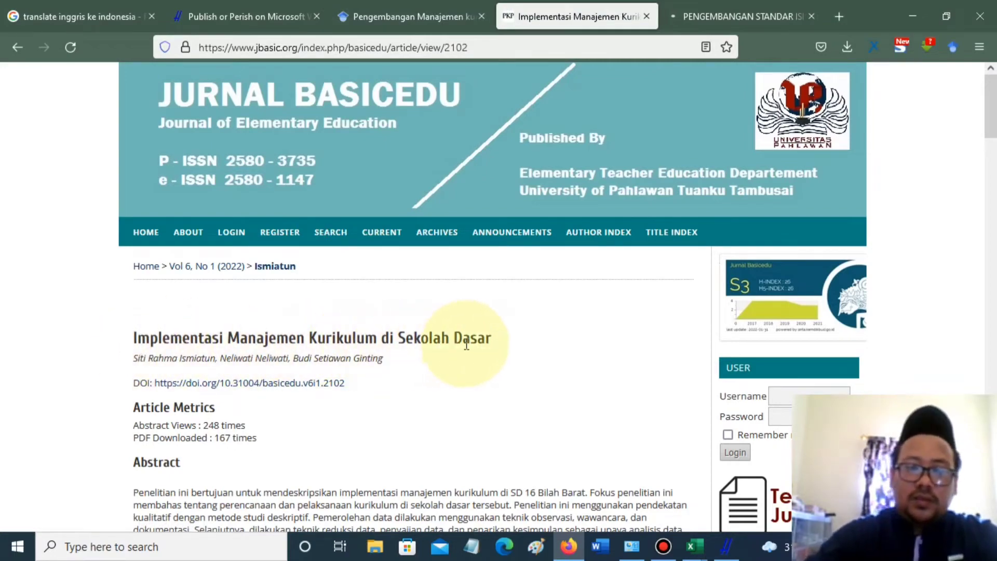
pyautogui.moveTo(695, 544)
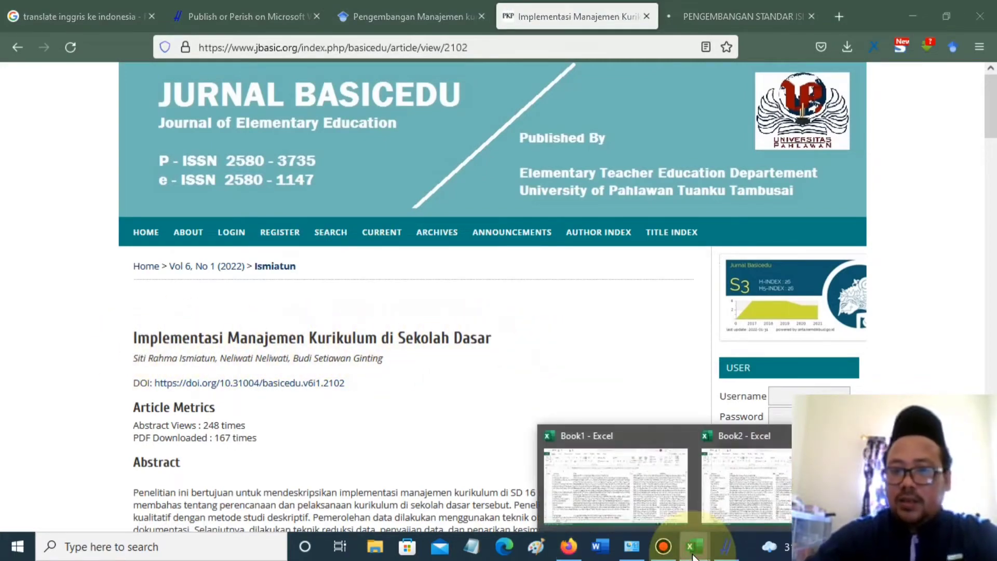
pyautogui.click(705, 521)
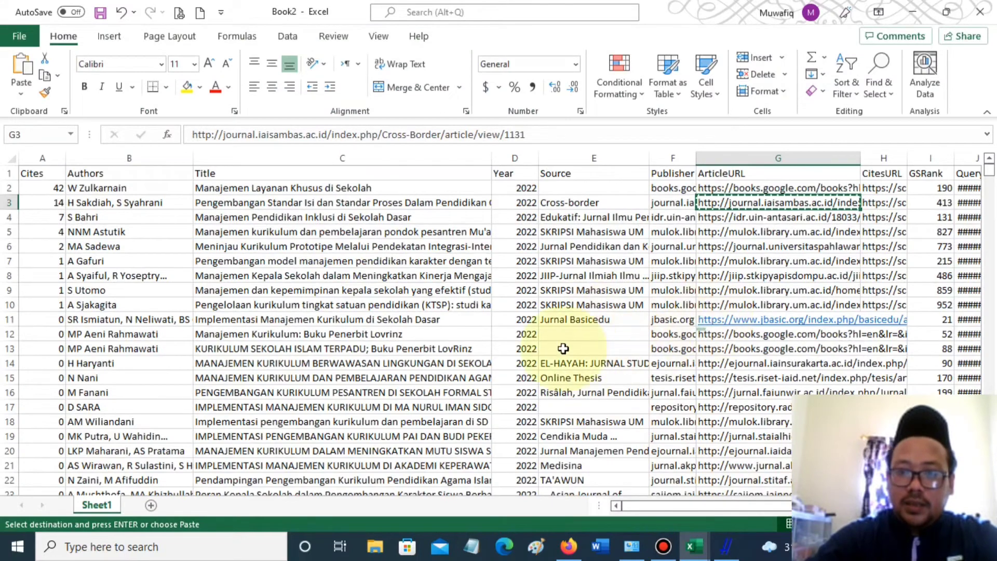
pyautogui.click(373, 321)
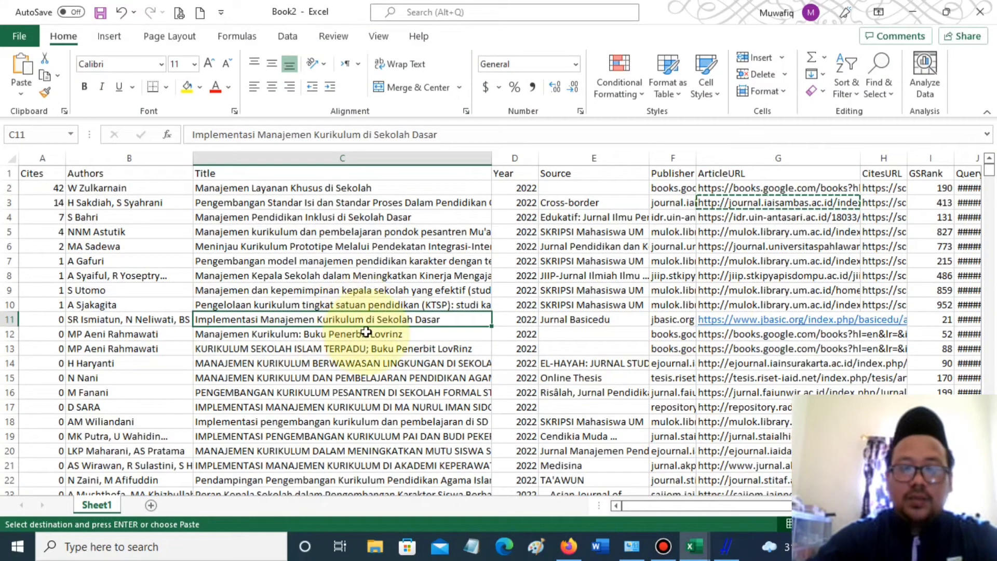
# Switch to Publish or Perish, sort the results by year with the newest first and open "Implementasi Manajemen Kurikulum di Sekolah Dasar".
pyautogui.click(726, 548)
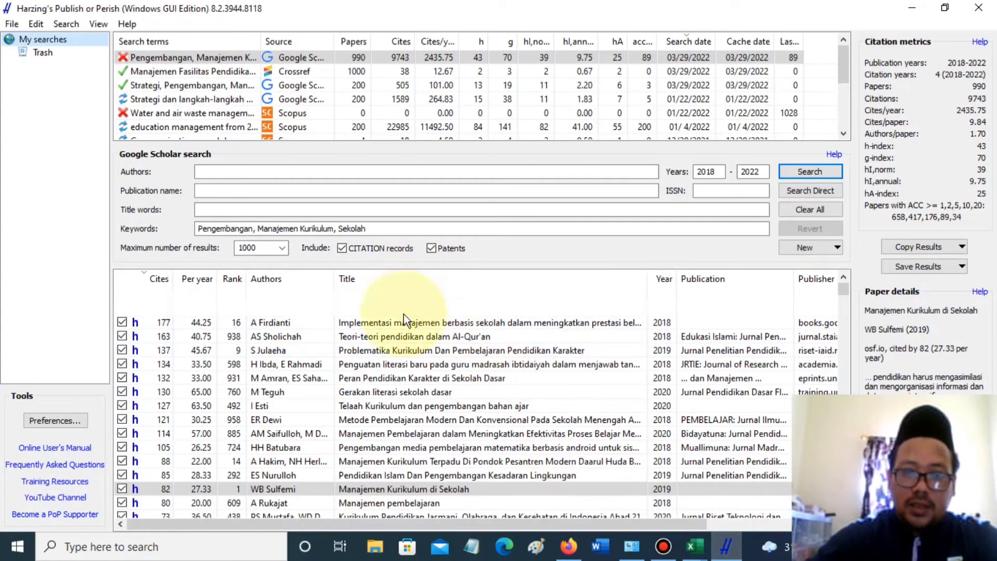
pyautogui.click(665, 281)
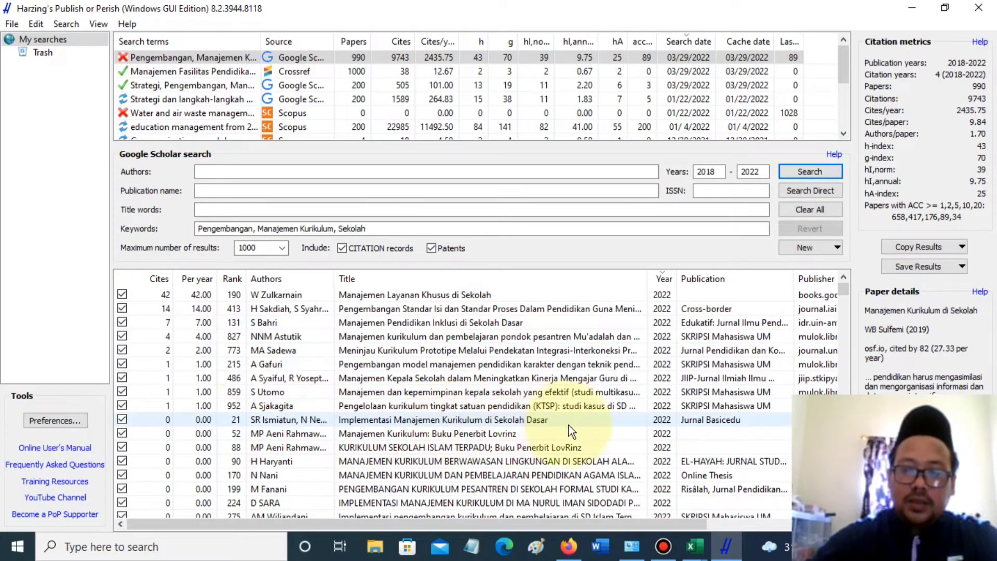
pyautogui.doubleClick(285, 424)
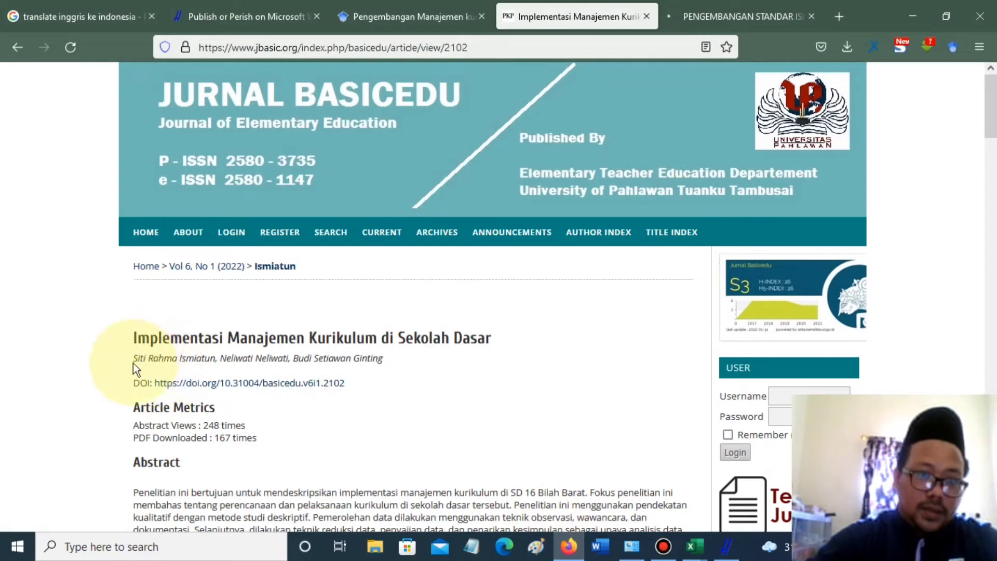
# Look over the authors and content on the Jurnal Basicedu article page and the abstract on the Cross-border article page.
pyautogui.moveTo(134, 360); pyautogui.dragTo(383, 356)
pyautogui.click(552, 347)
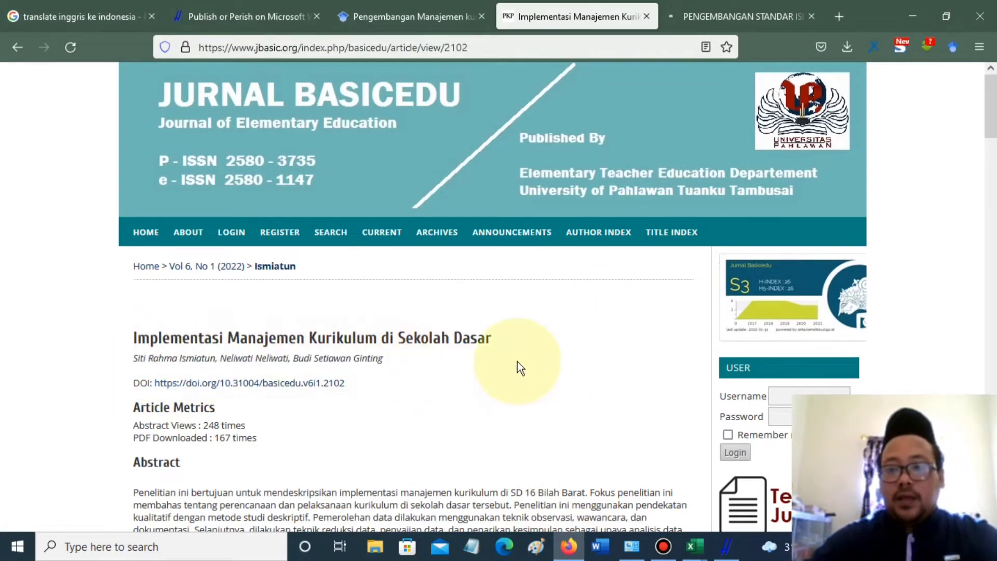
pyautogui.scroll(-7, 520, 370)
pyautogui.scroll(7, 517, 374)
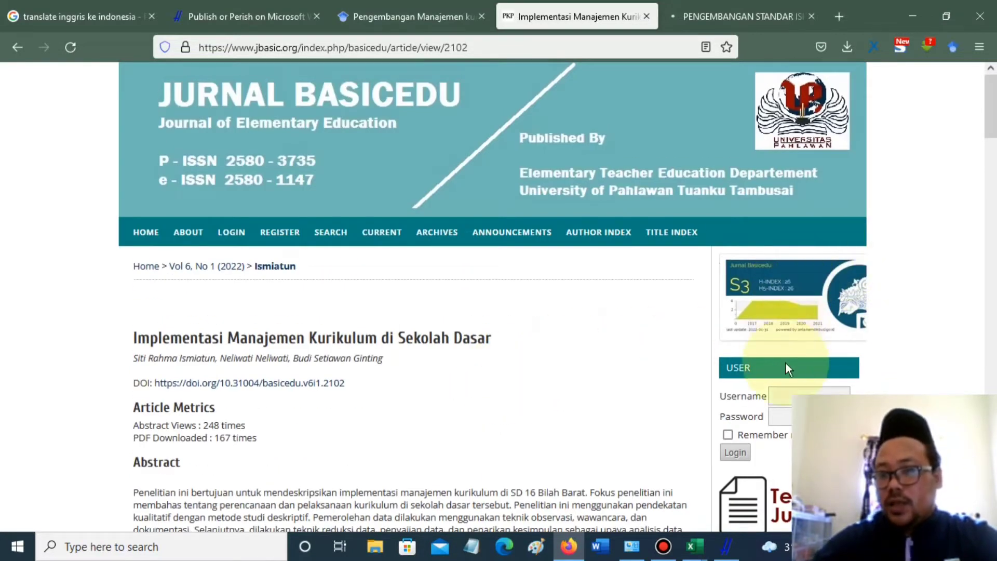
pyautogui.click(756, 7)
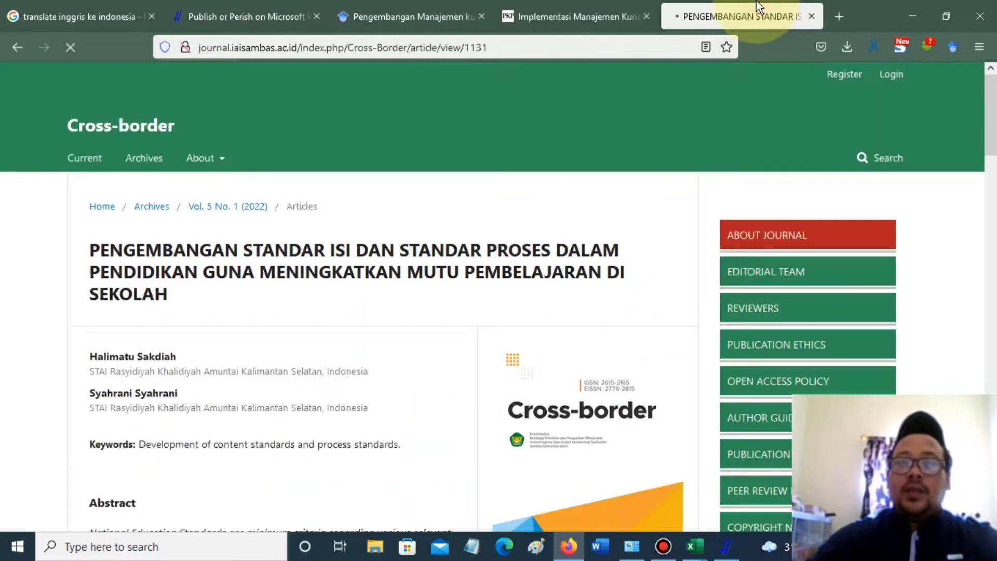
pyautogui.scroll(-5, 353, 409)
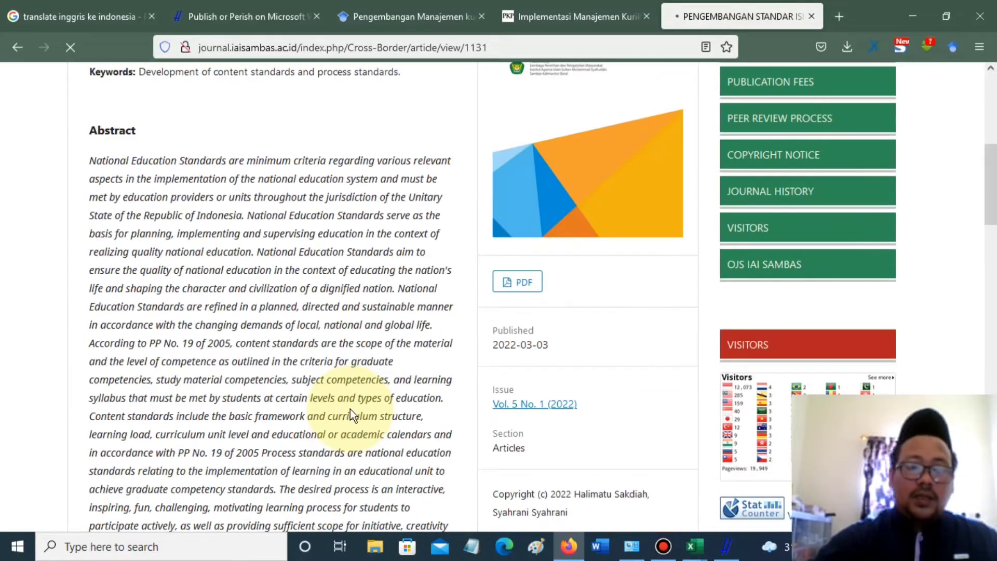
pyautogui.scroll(5, 351, 410)
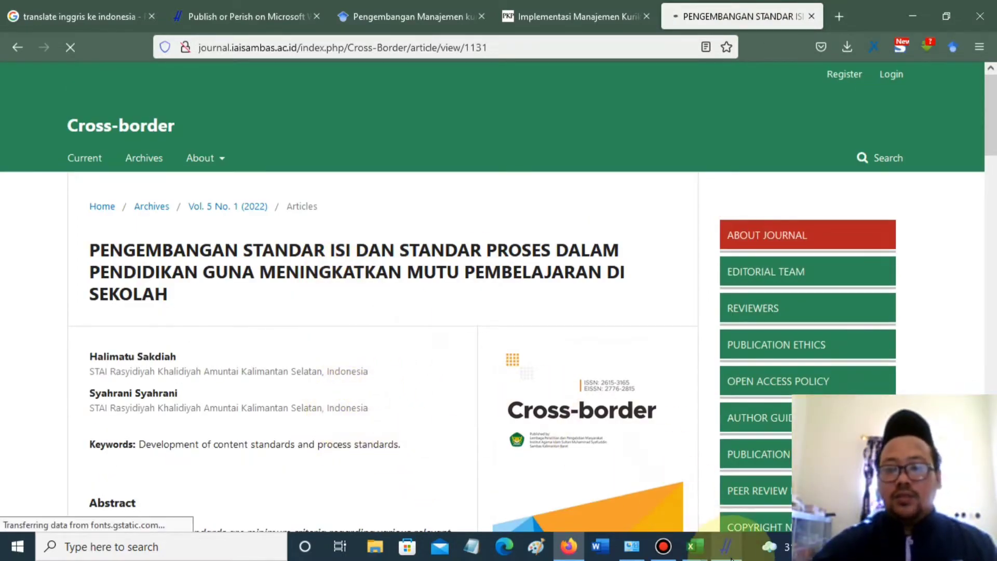
pyautogui.click(728, 546)
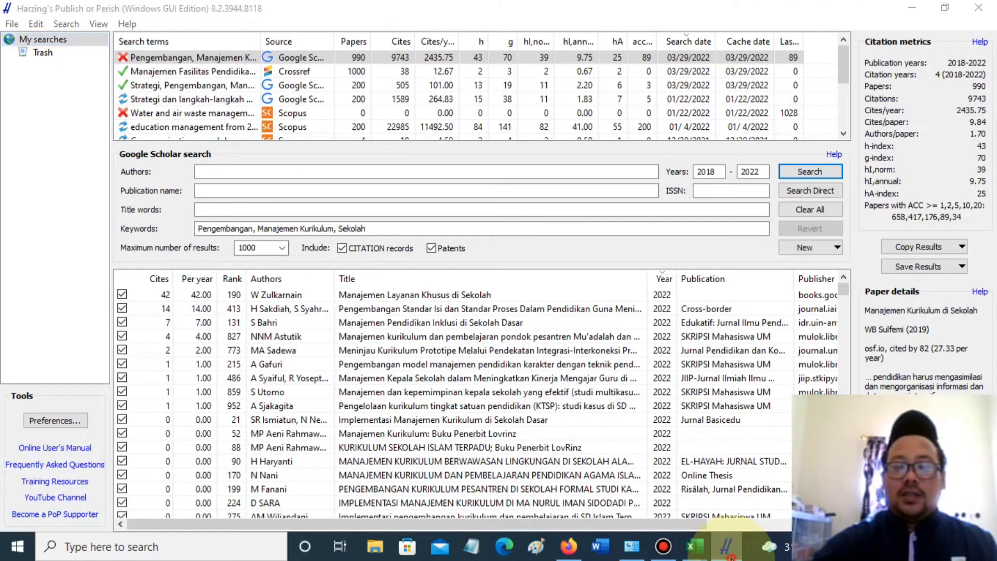
pyautogui.click(730, 554)
pyautogui.click(393, 99)
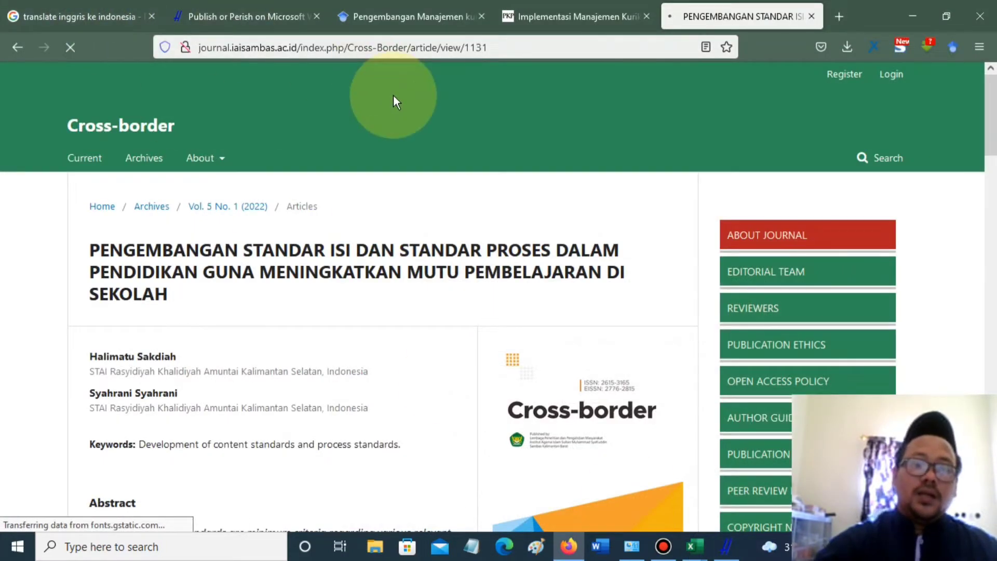
# Return to the Google Scholar results for "Pengembangan Manajemen kurikulum Sekolah" and look over the listed articles.
pyautogui.click(416, 16)
pyautogui.scroll(7, 330, 213)
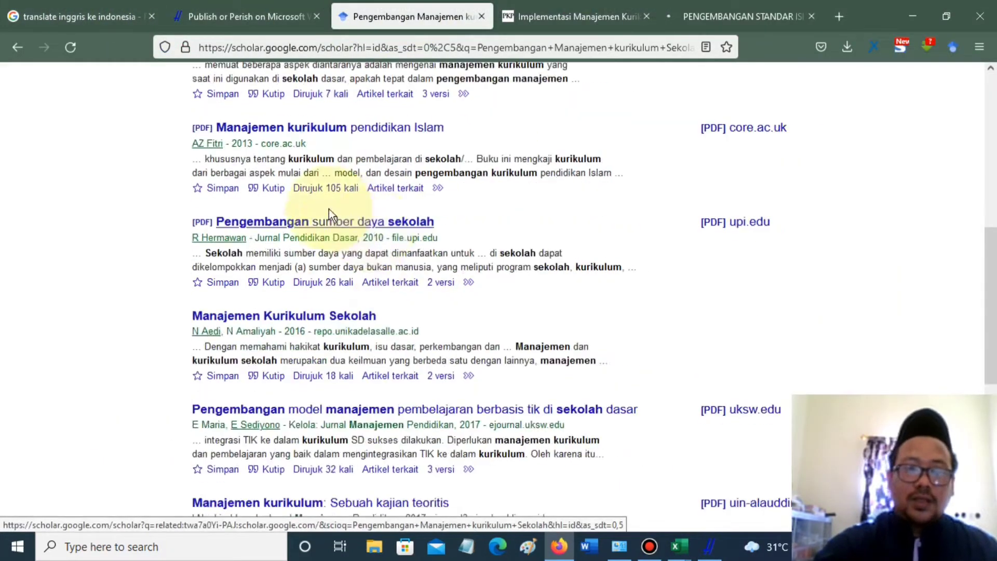
pyautogui.scroll(8, 330, 213)
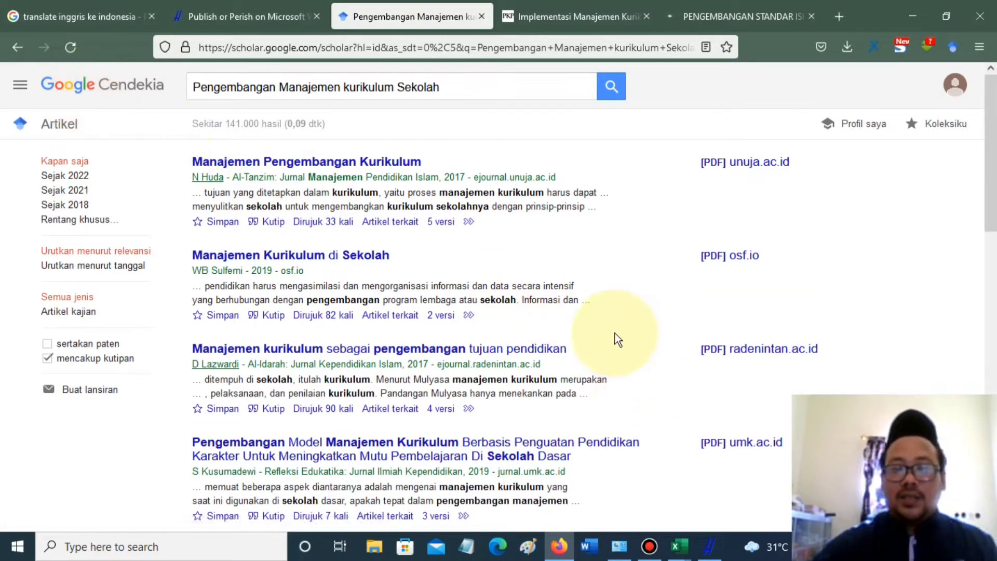
# Switch to Publish or Perish, create a new Crossref search and go through its title words, keywords and years fields.
pyautogui.click(710, 547)
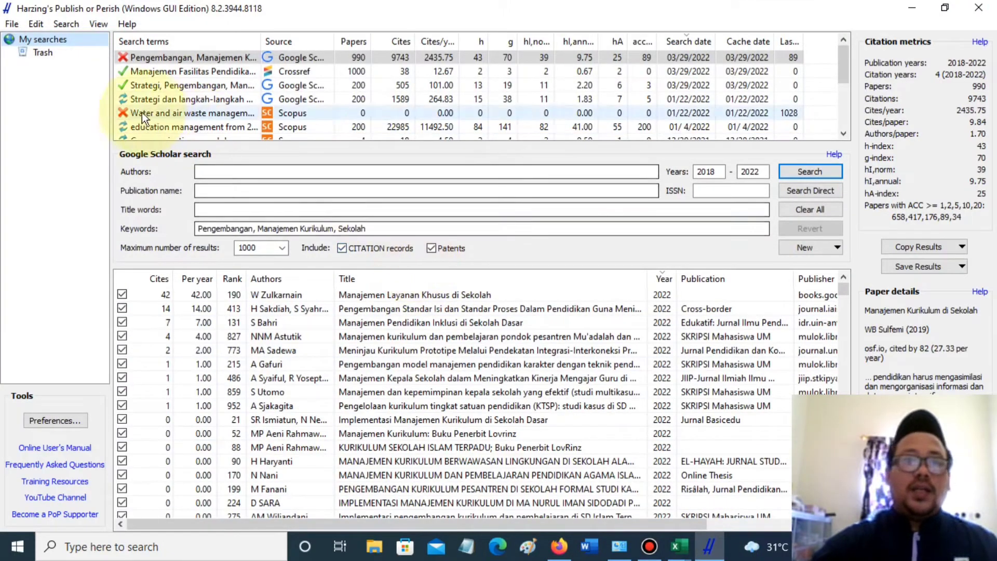
pyautogui.click(73, 24)
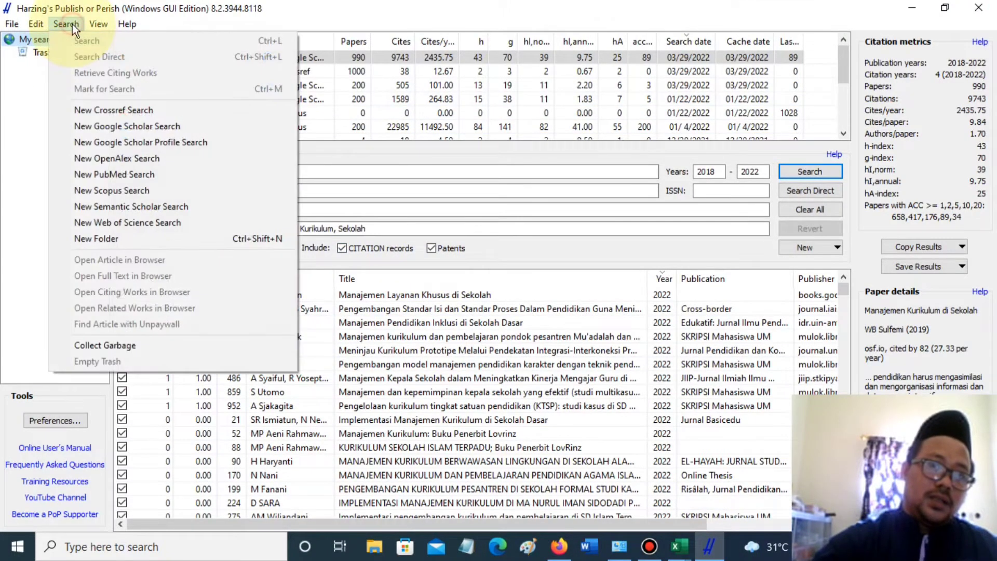
pyautogui.click(129, 112)
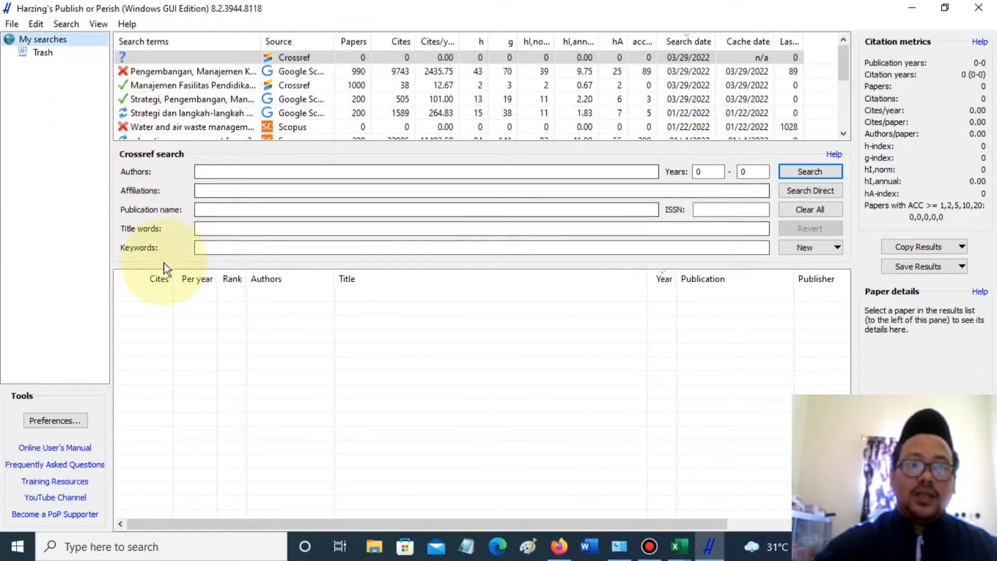
pyautogui.click(239, 229)
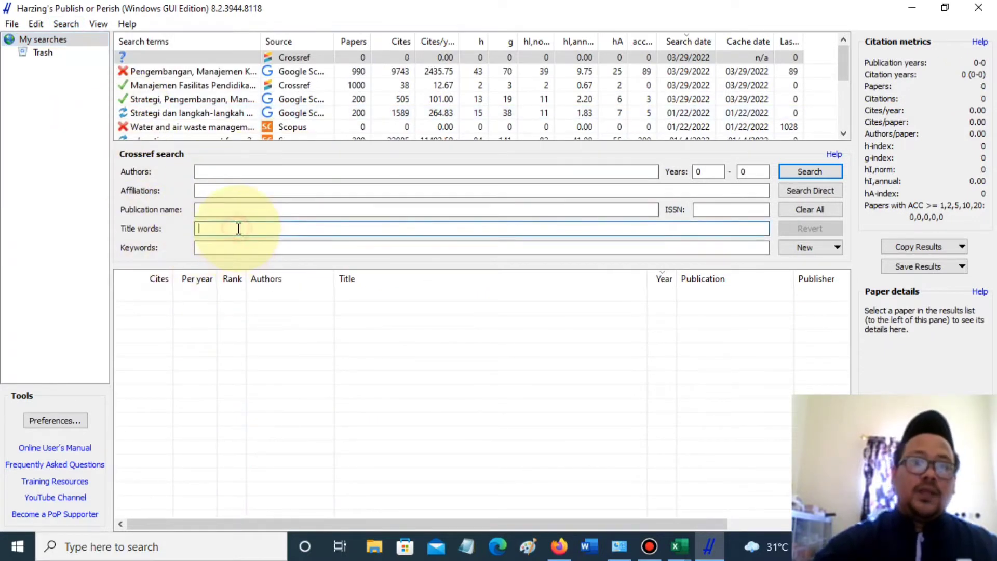
pyautogui.click(223, 247)
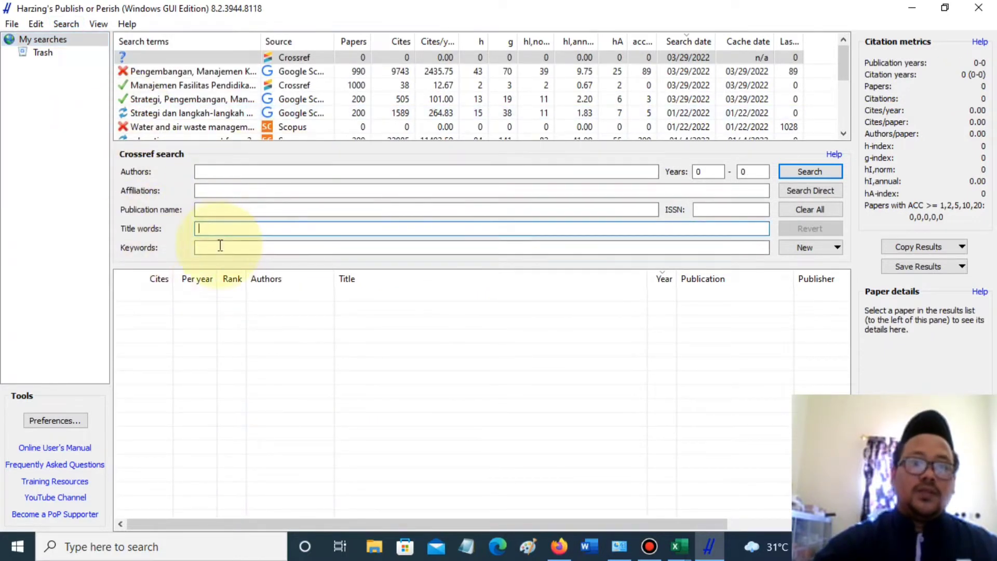
pyautogui.doubleClick(709, 176)
pyautogui.doubleClick(756, 171)
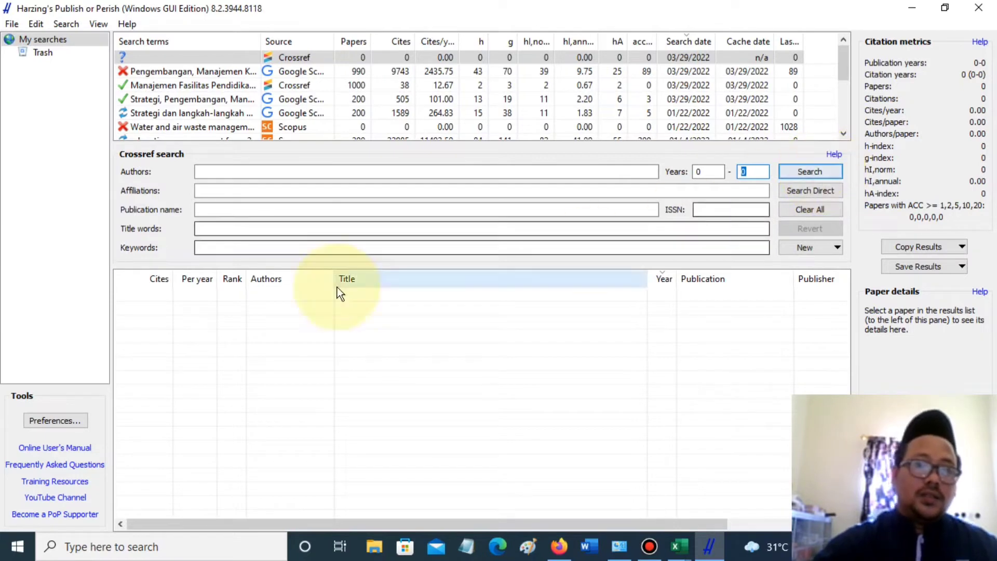
# Create a new Scopus search and open the Scopus section of the preferences.
pyautogui.click(66, 24)
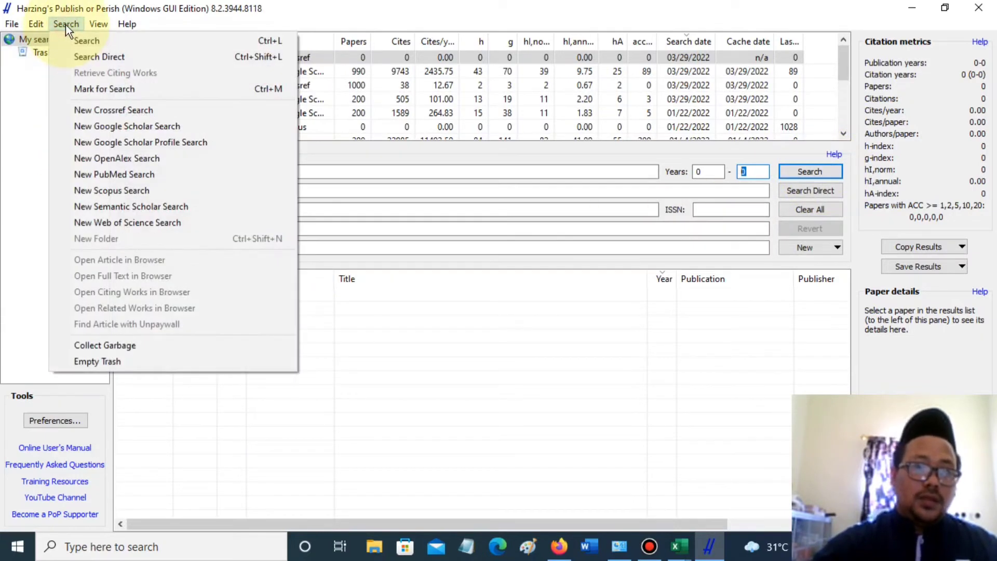
pyautogui.click(106, 191)
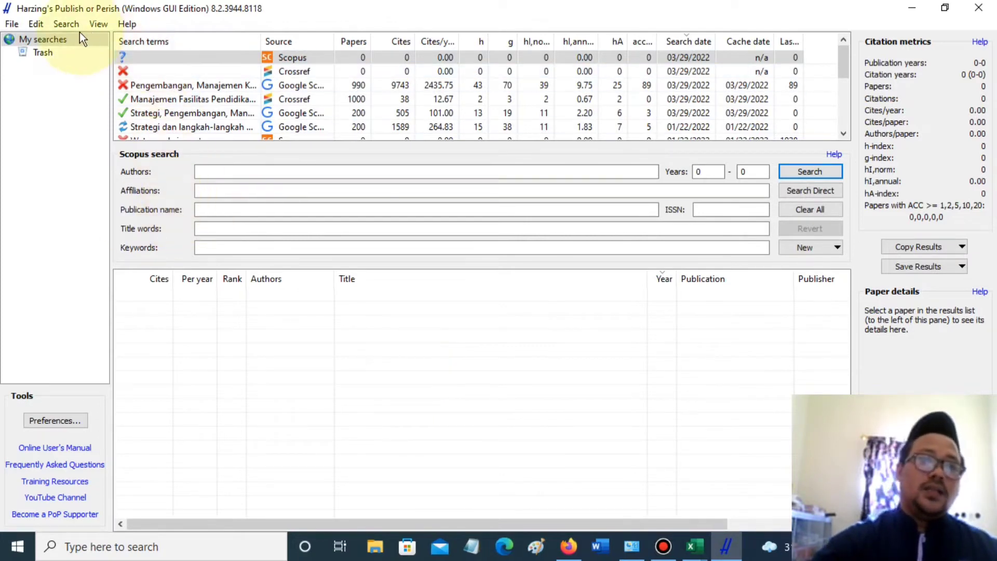
pyautogui.click(98, 25)
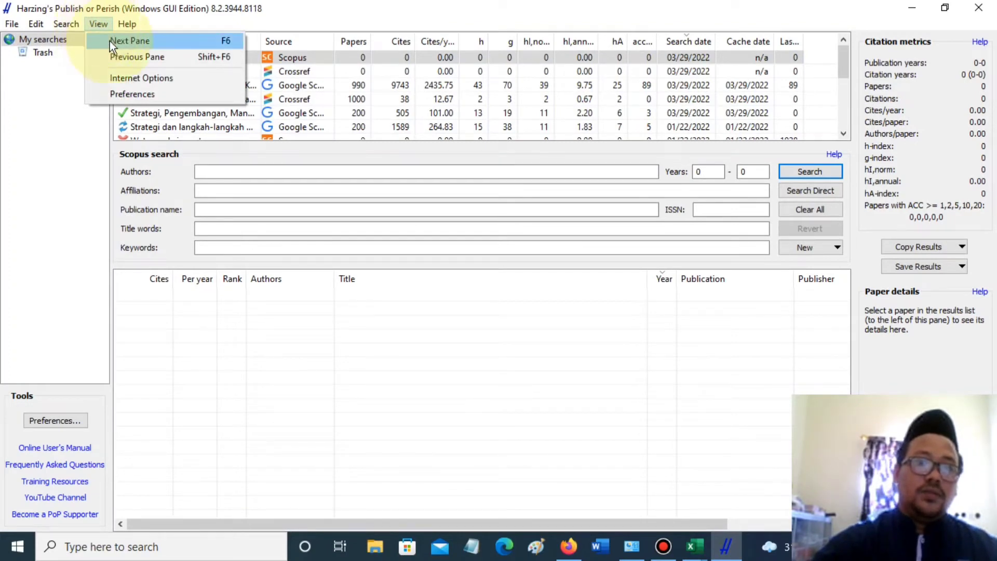
pyautogui.click(148, 96)
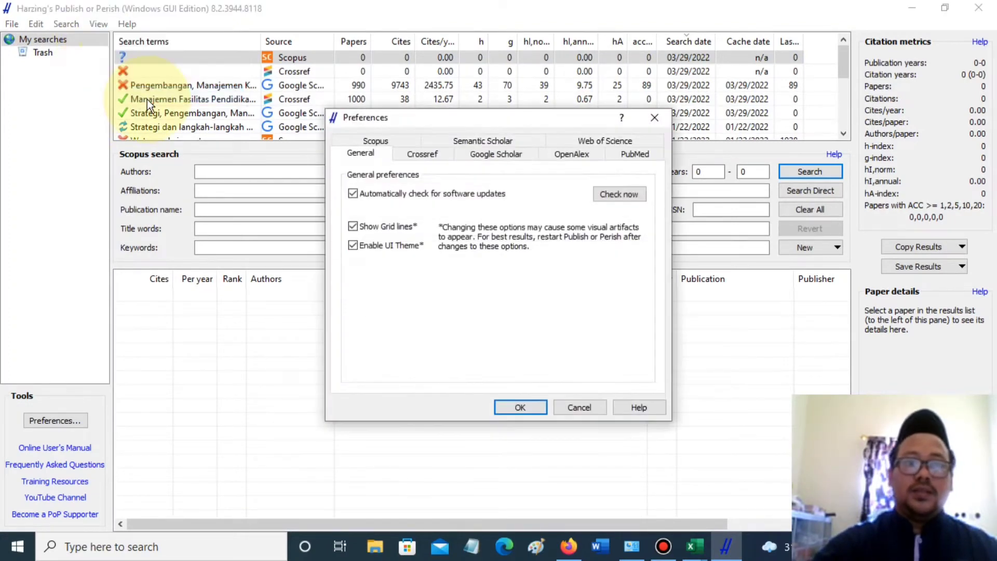
pyautogui.click(375, 140)
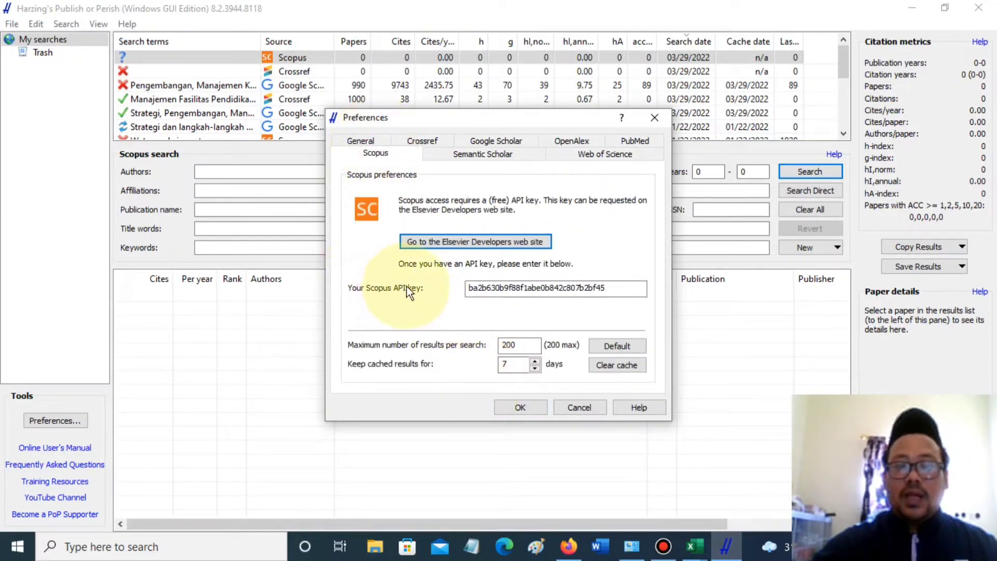
# Examine the Scopus API key field in the preferences and close the dialog.
pyautogui.moveTo(637, 288); pyautogui.dragTo(438, 296)
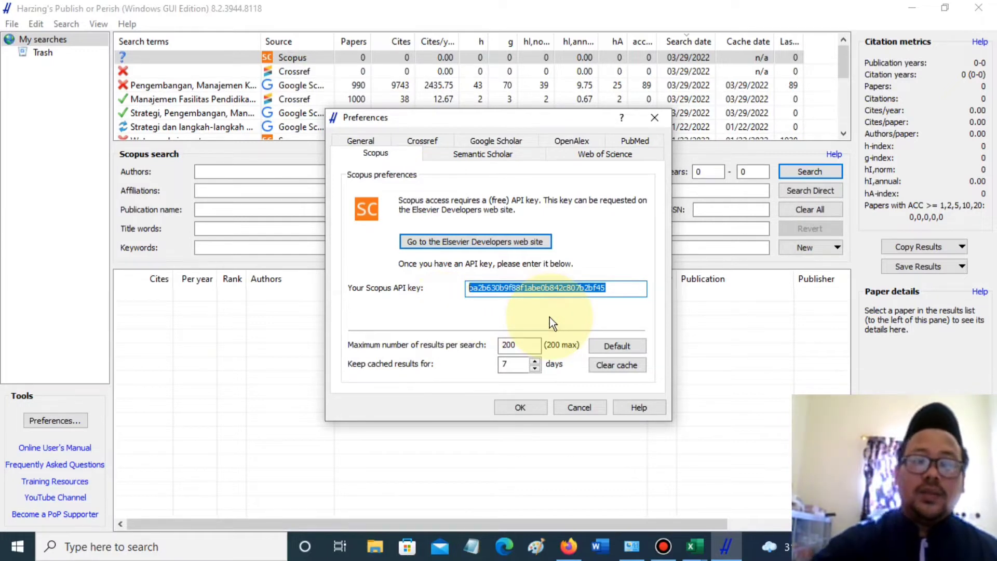
pyautogui.click(615, 286)
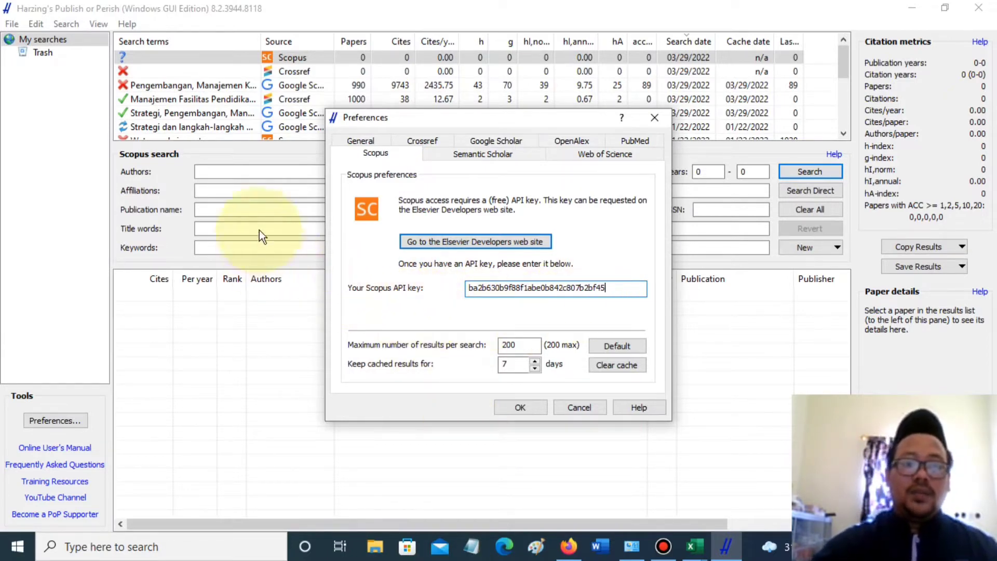
pyautogui.click(262, 210)
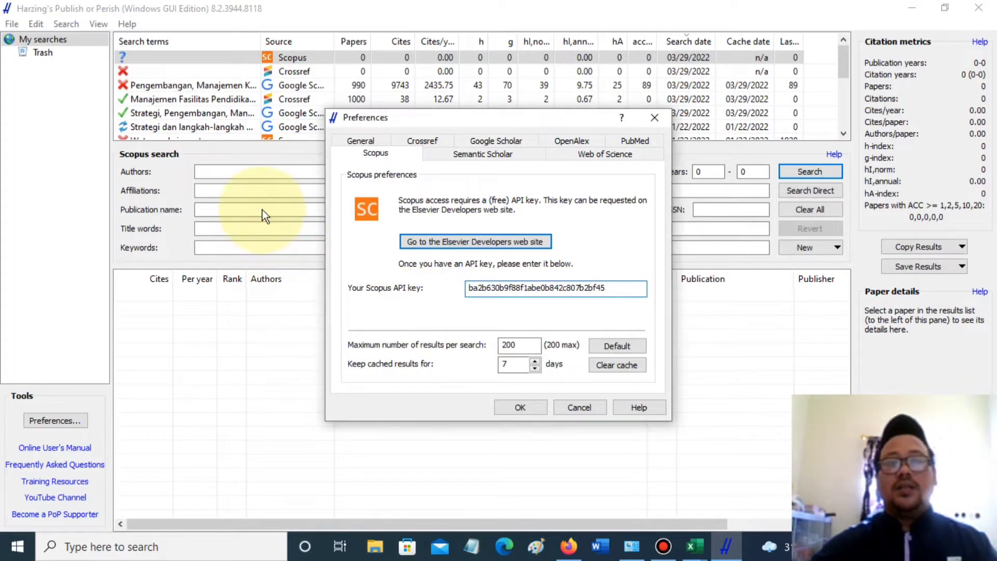
pyautogui.click(521, 408)
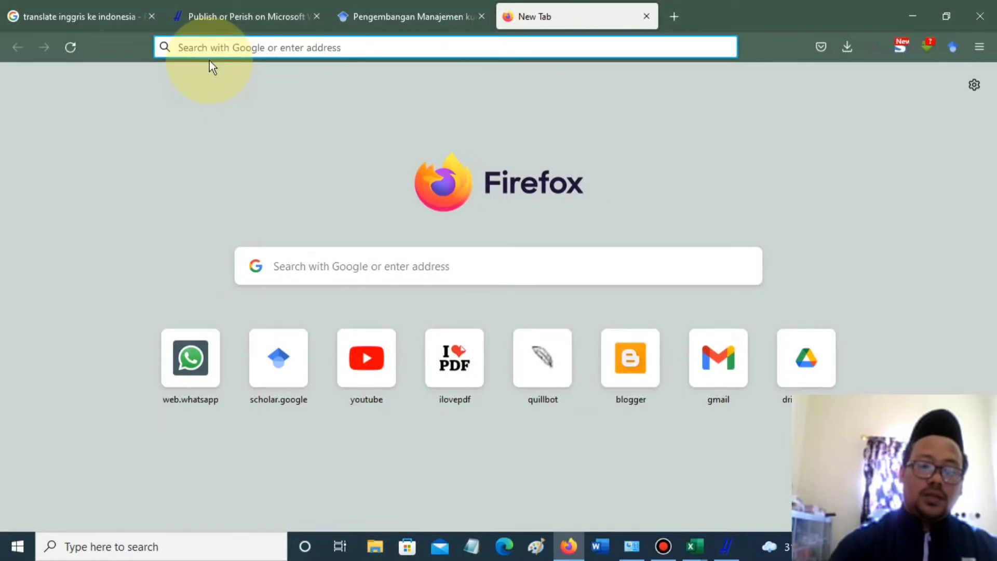
# Open dev.elsevier.com in a new Firefox tab and request an API key, continuing to the Elsevier sign-in page.
pyautogui.write('de')
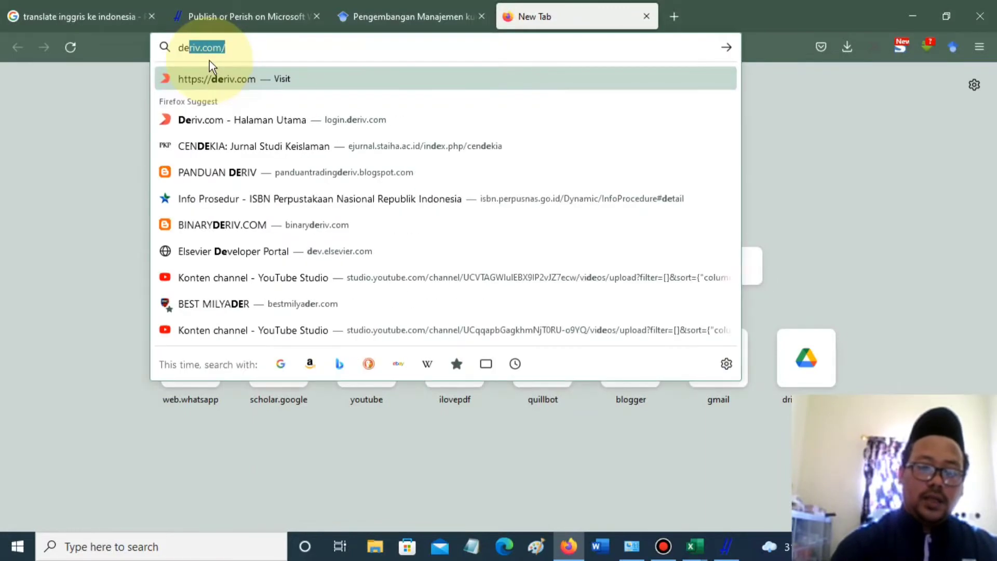
pyautogui.write('v.')
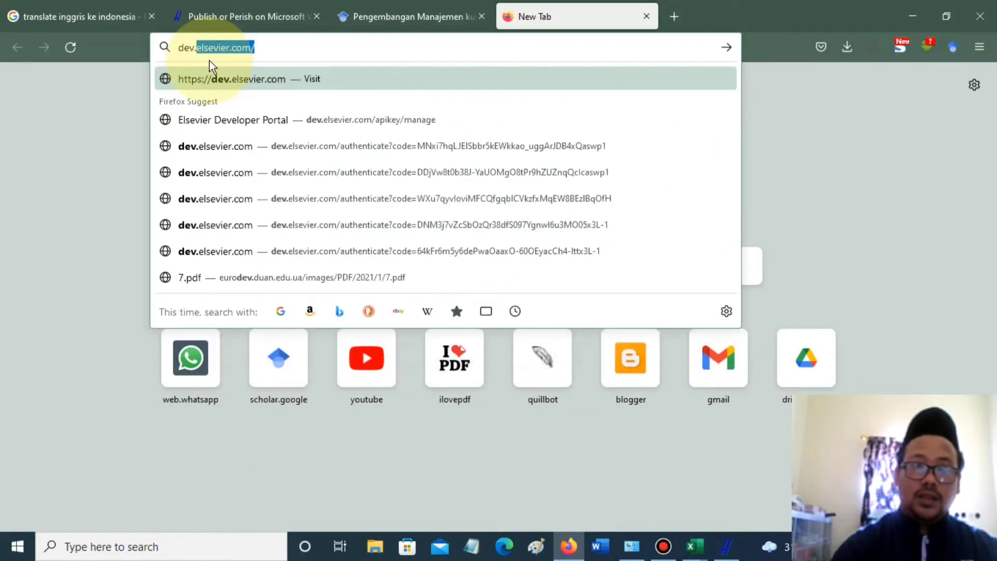
pyautogui.write('else')
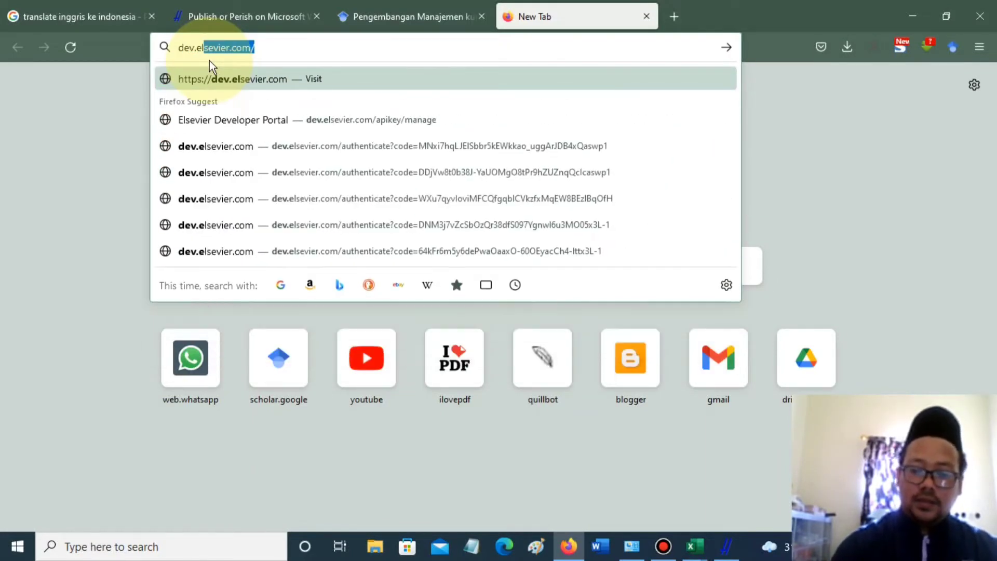
pyautogui.write('vie')
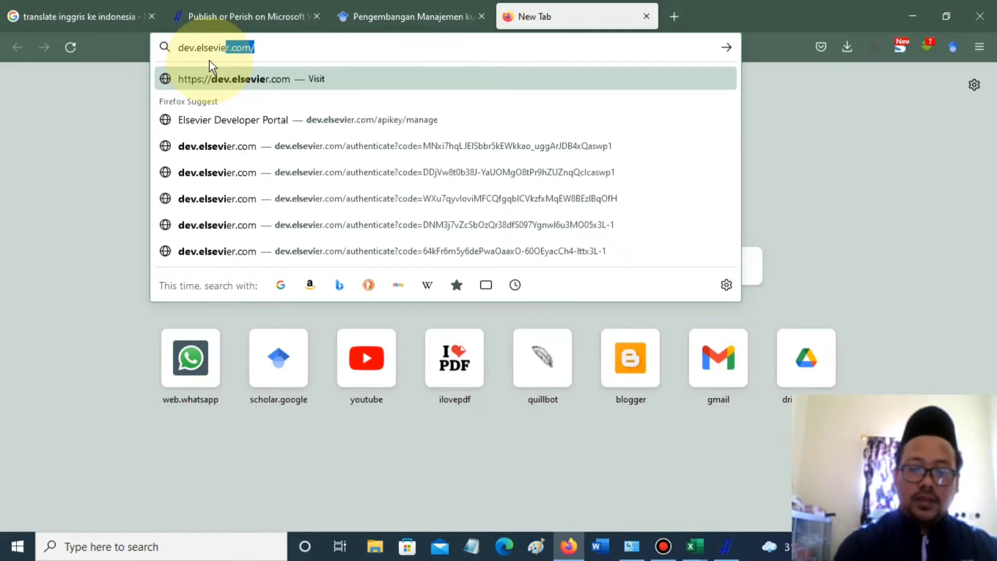
pyautogui.write('r.com')
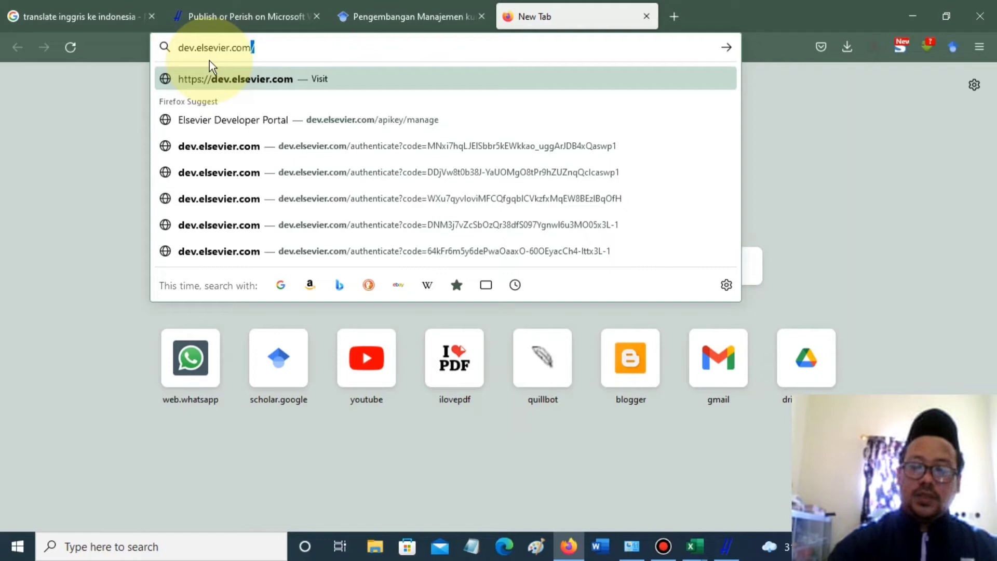
pyautogui.press('Return')
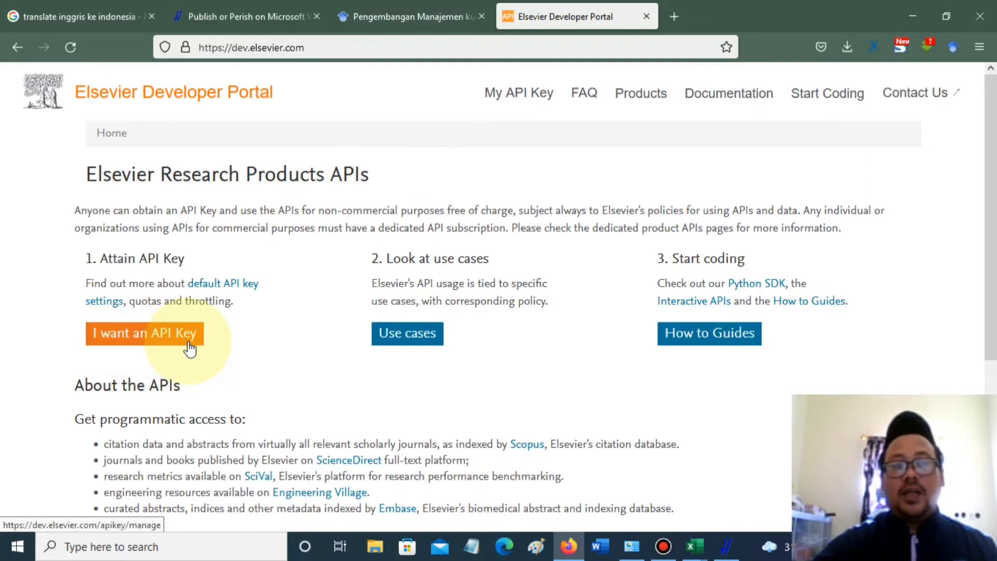
pyautogui.click(149, 346)
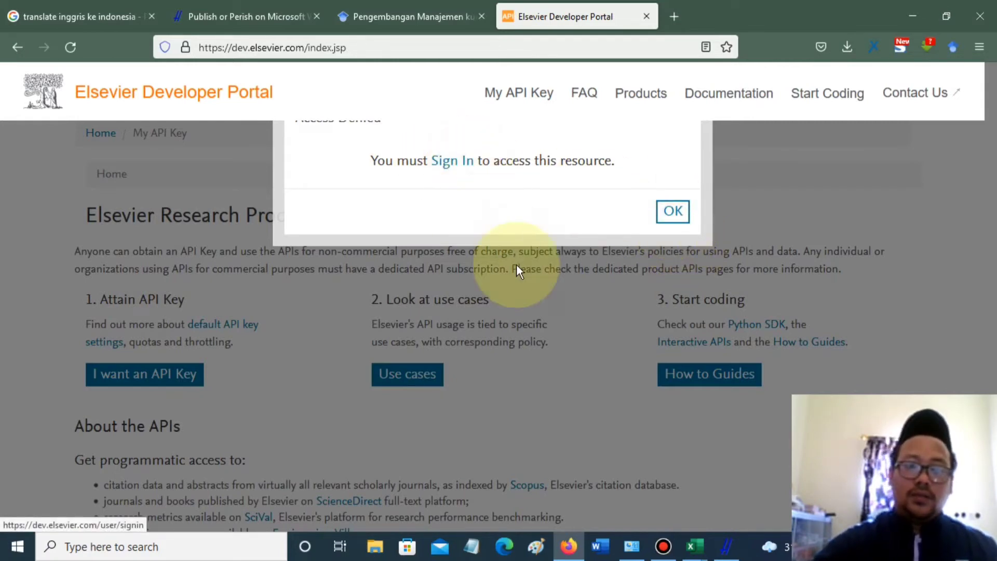
pyautogui.click(673, 212)
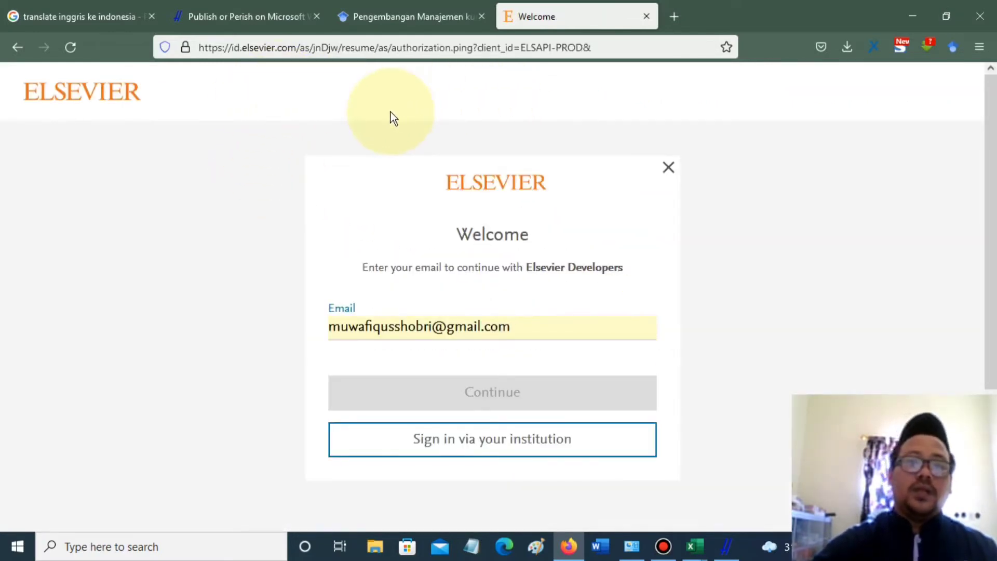
# Copy elsevier.com from the sign-in page's address and open it in another new tab.
pyautogui.click(297, 48)
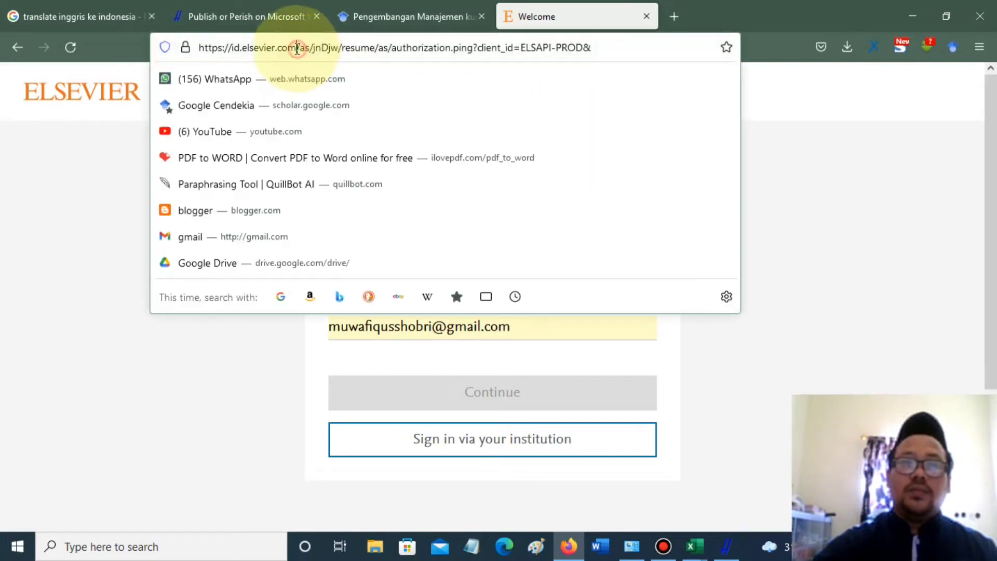
pyautogui.doubleClick(297, 48)
pyautogui.hotkey('ctrl', 'c')
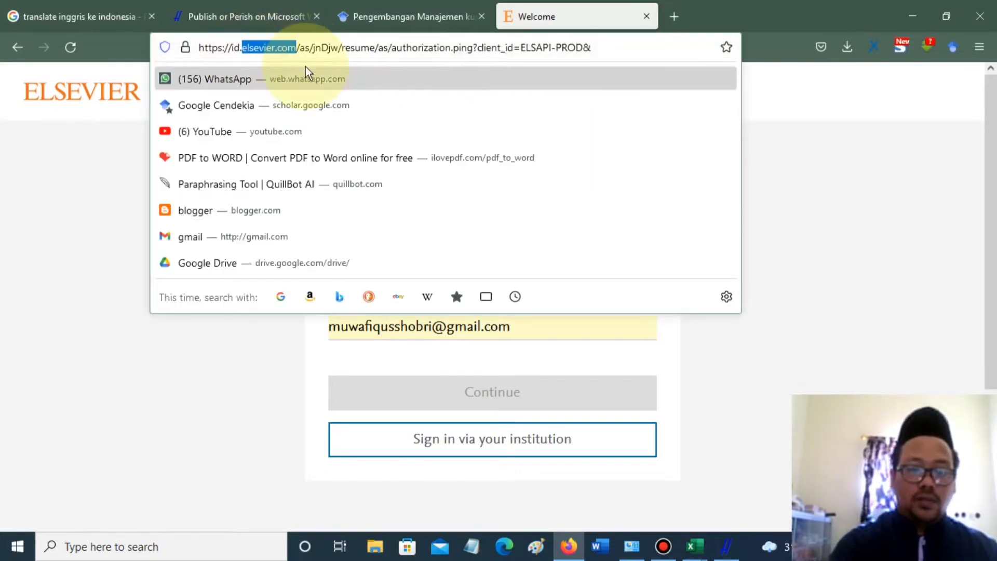
pyautogui.click(675, 16)
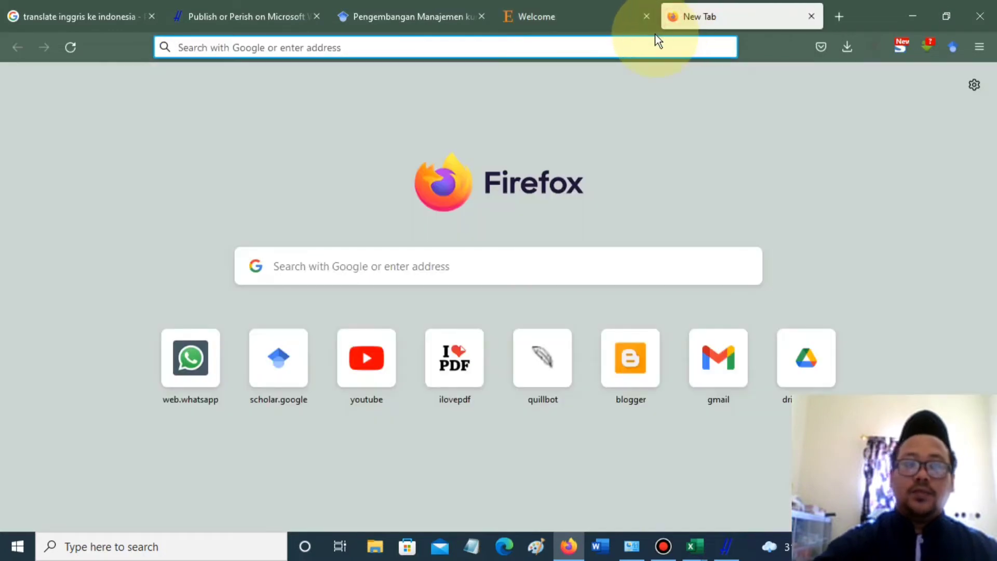
pyautogui.hotkey('ctrl', 'v')
pyautogui.press('Return')
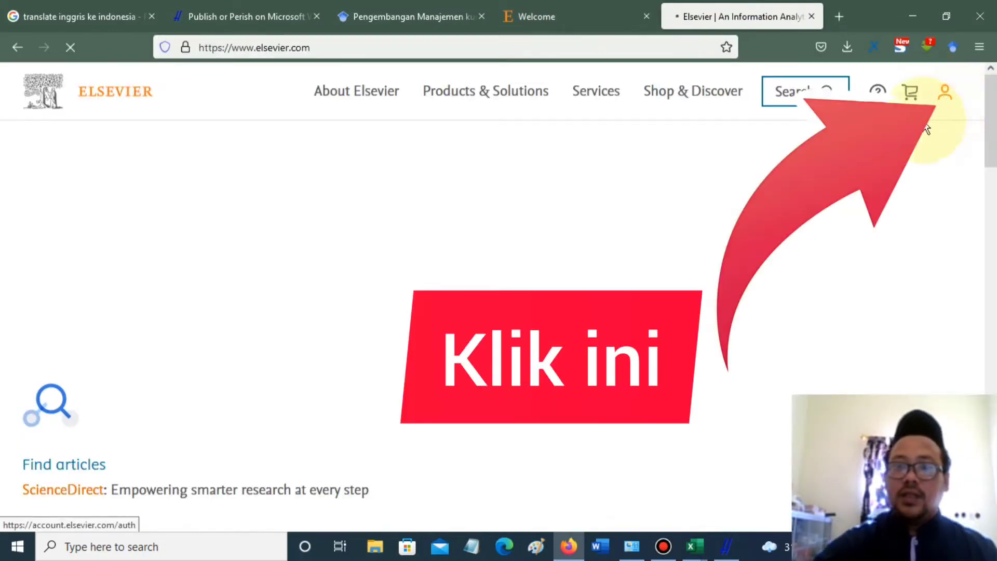
# Examine the name, e-mail and password fields for creating an Elsevier.com account, closing the stray saved-logins tab.
pyautogui.moveTo(571, 7)
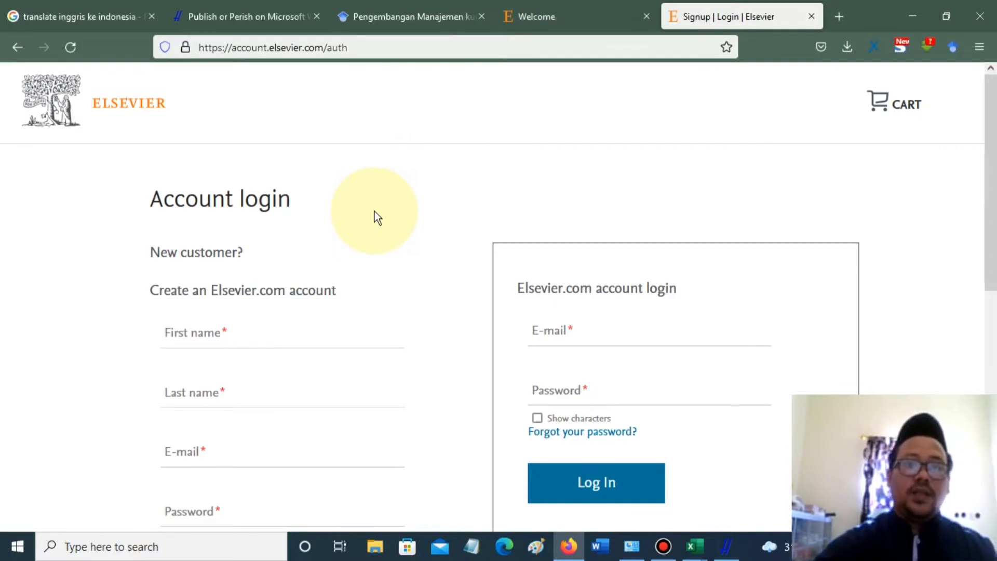
pyautogui.scroll(-3, 304, 245)
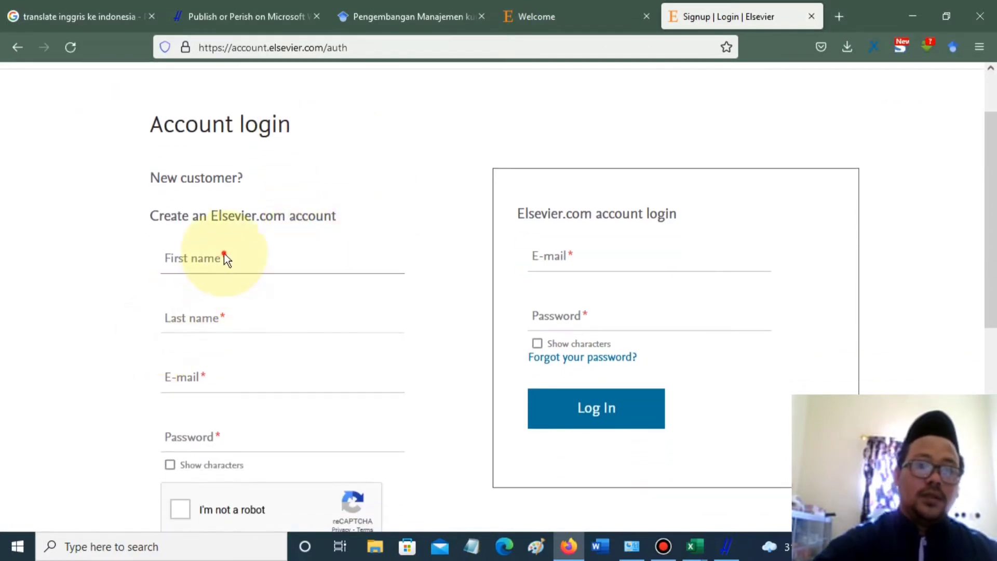
pyautogui.click(201, 319)
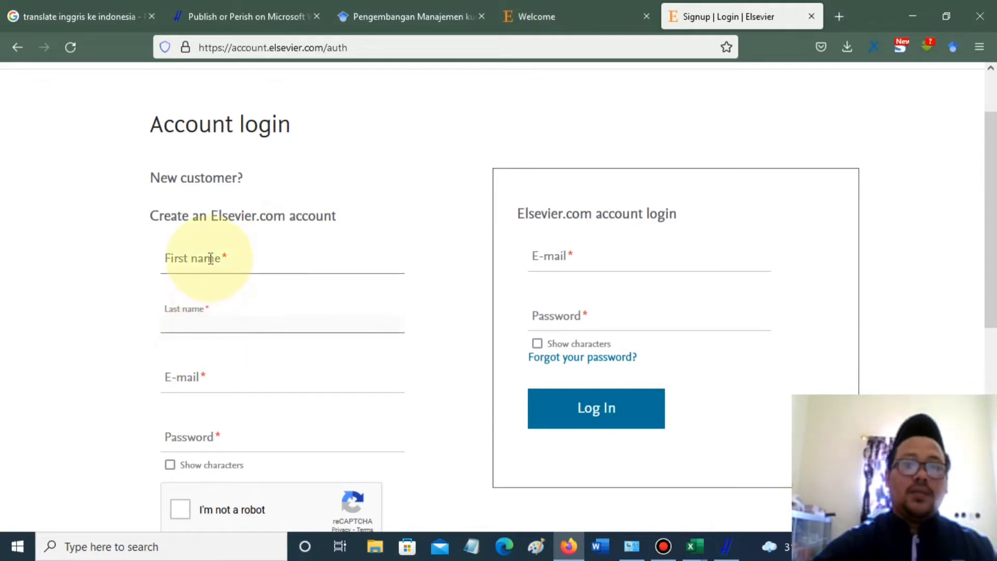
pyautogui.click(209, 258)
pyautogui.click(219, 320)
pyautogui.scroll(-6, 221, 332)
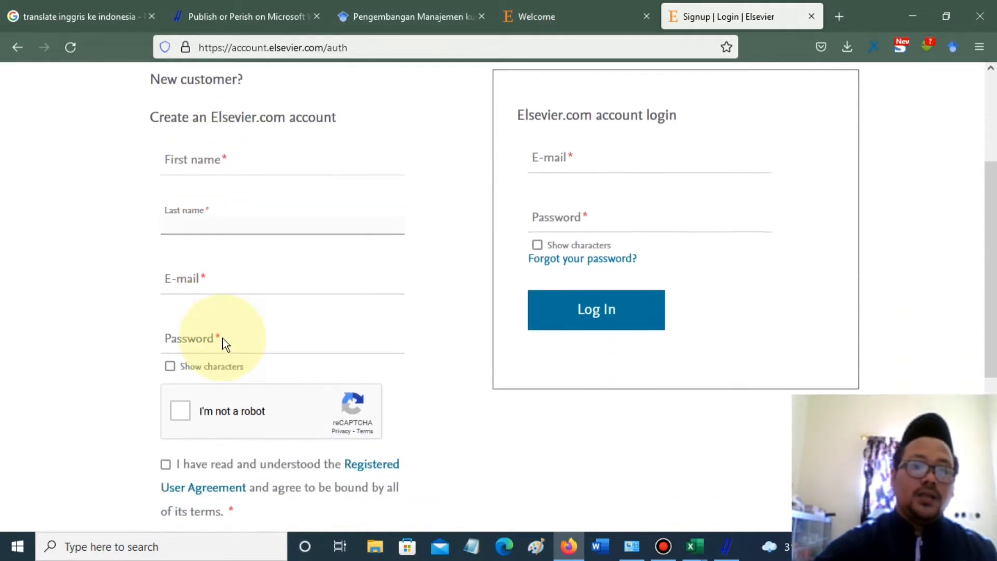
pyautogui.click(230, 231)
pyautogui.click(220, 292)
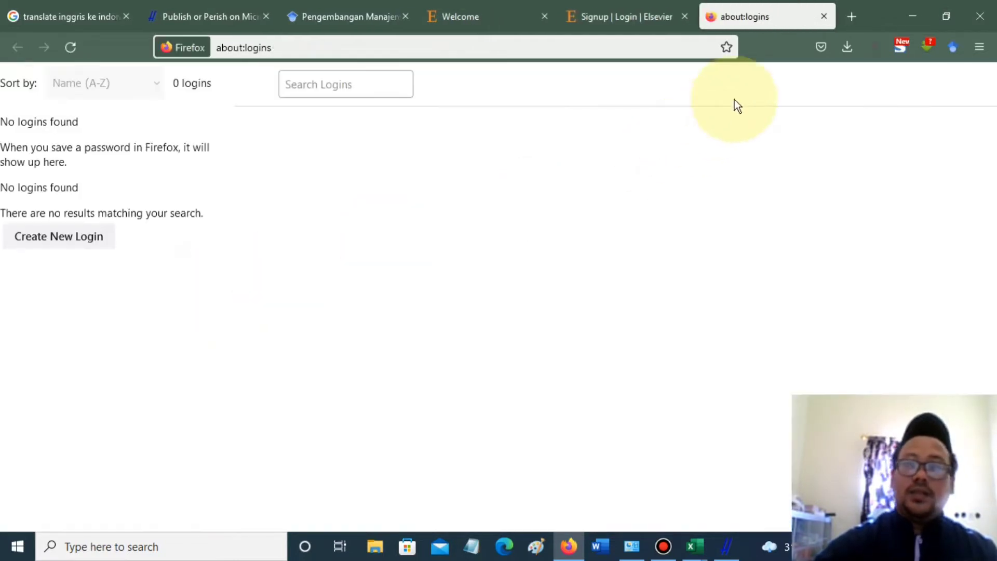
pyautogui.click(824, 16)
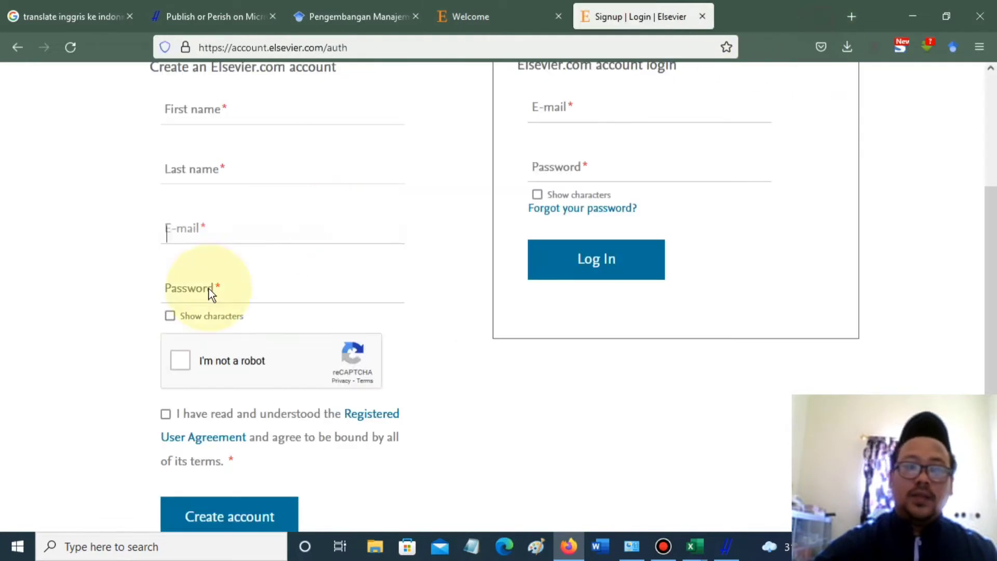
# Examine the remaining verification, user agreement and account creation options of the Elsevier.com sign-up form.
pyautogui.click(94, 301)
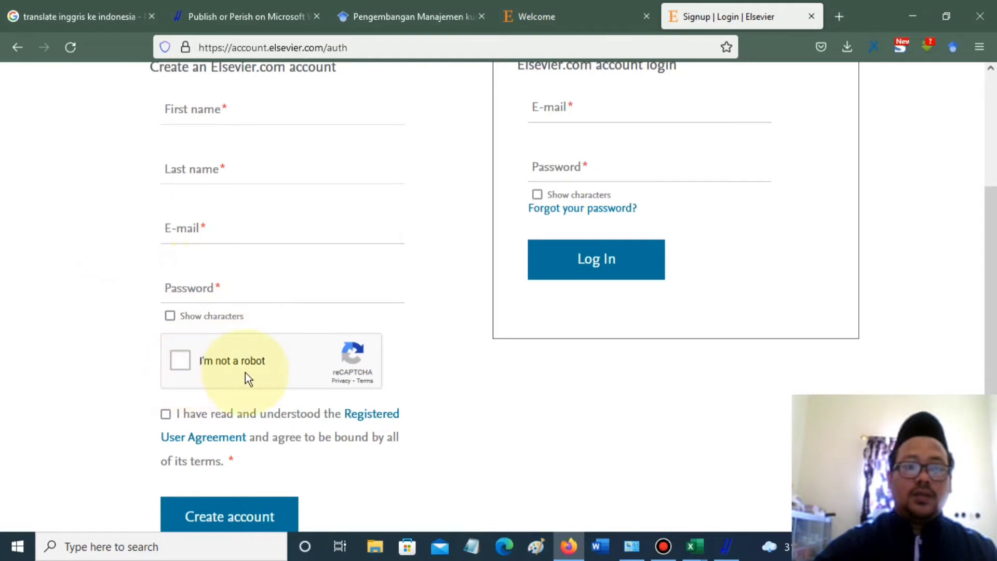
pyautogui.scroll(-5, 245, 372)
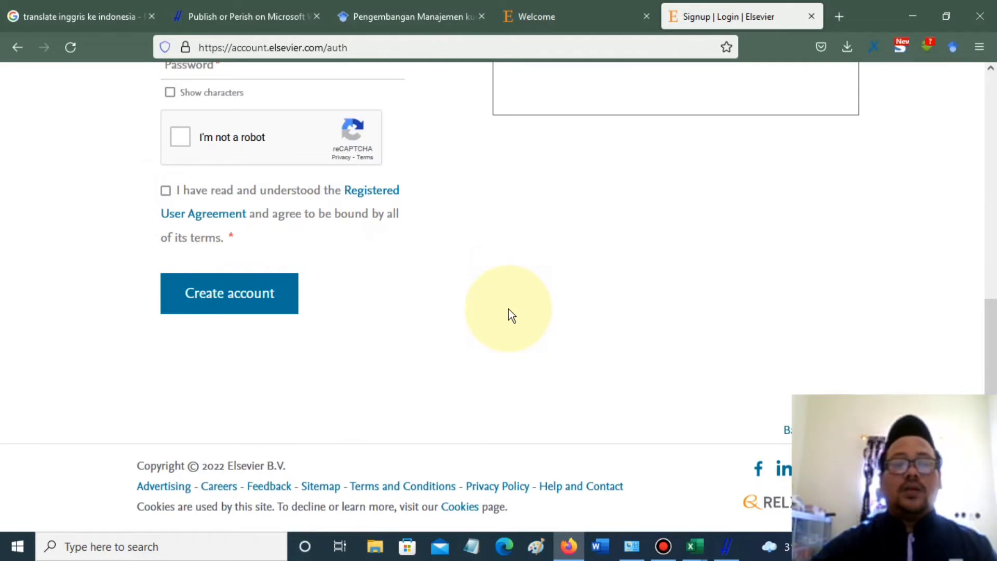
pyautogui.scroll(10, 509, 310)
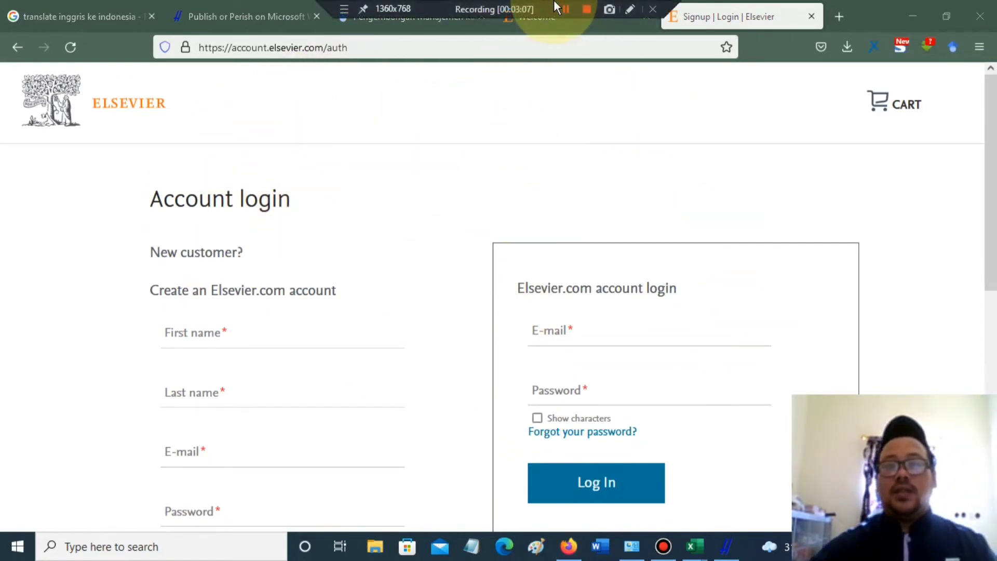
# Return to the Elsevier Developers browser tab, reload dev.elsevier.com and request an API key.
pyautogui.click(553, 17)
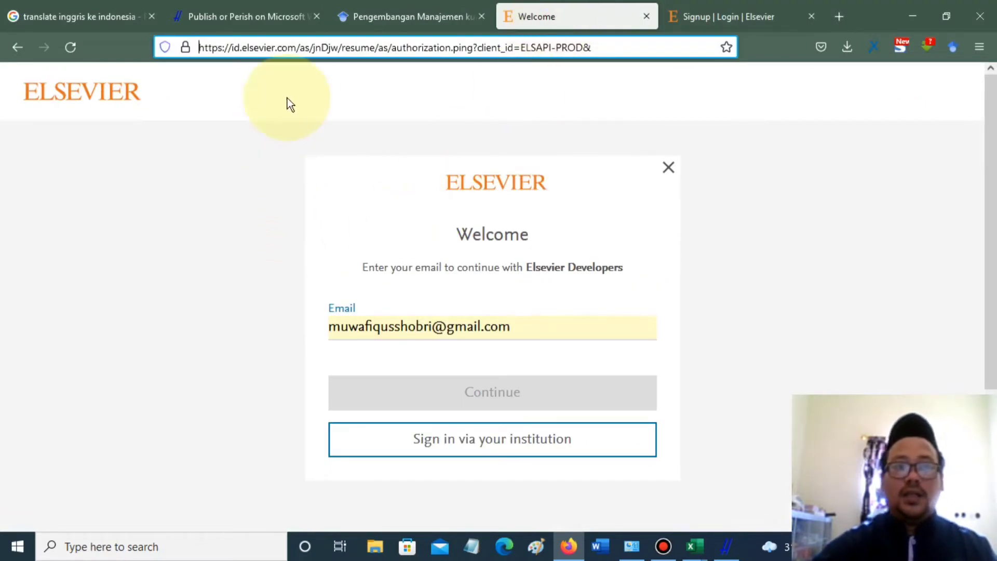
pyautogui.click(332, 45)
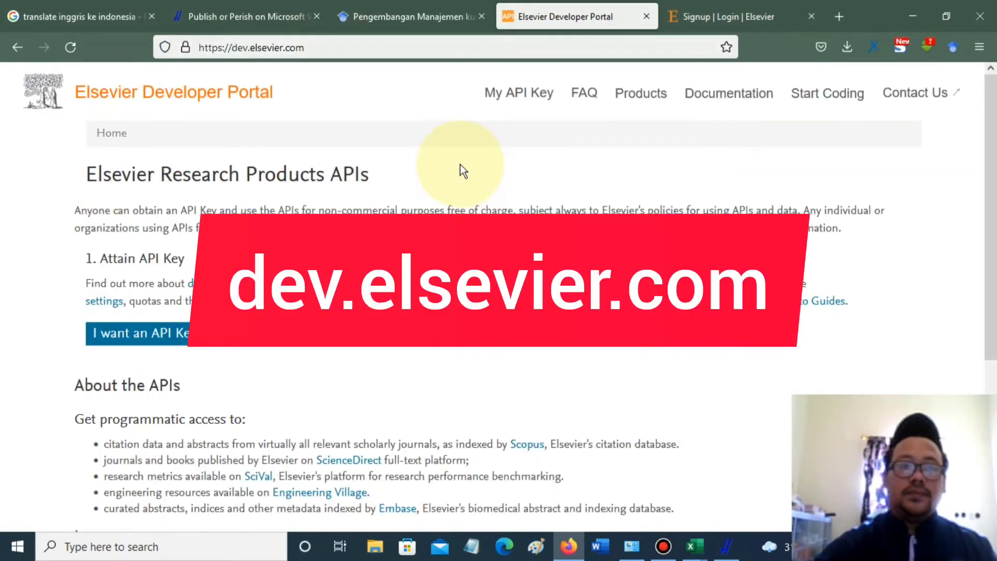
pyautogui.click(162, 339)
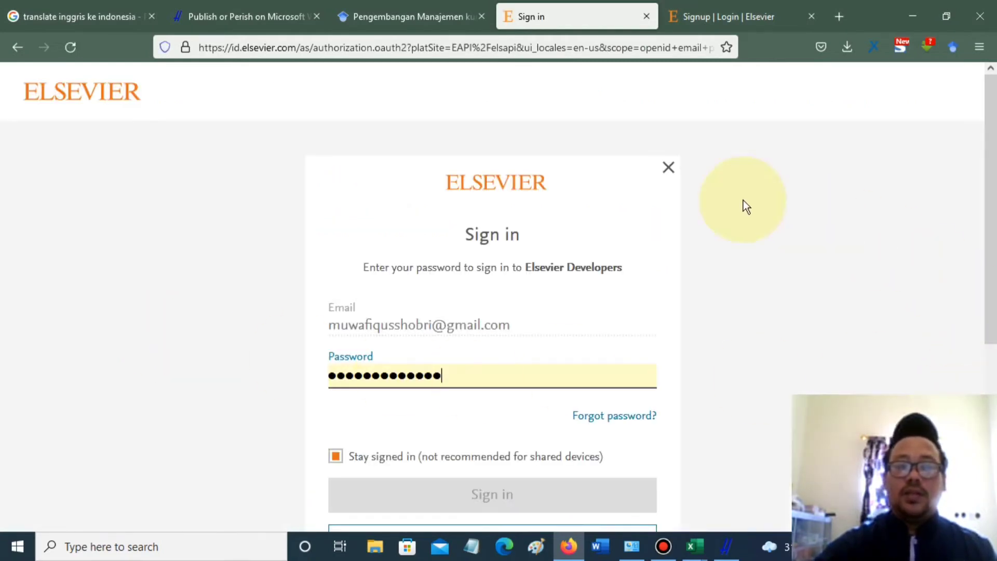
# Replace the prefilled password with the account password and sign in to Elsevier Developers.
pyautogui.scroll(-2, 455, 441)
pyautogui.hotkey('ctrl', 'a')
pyautogui.write('**')
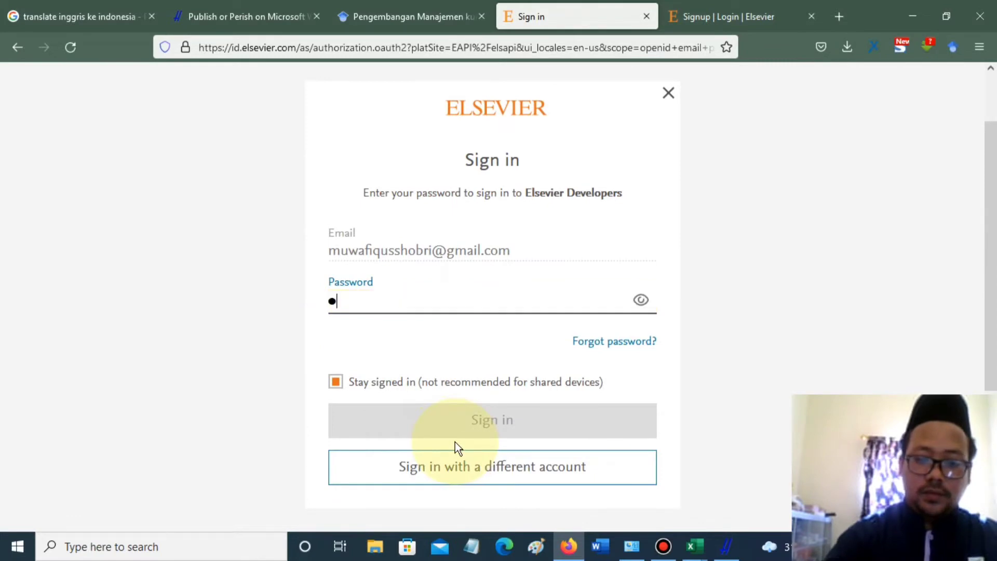
pyautogui.write('**********')
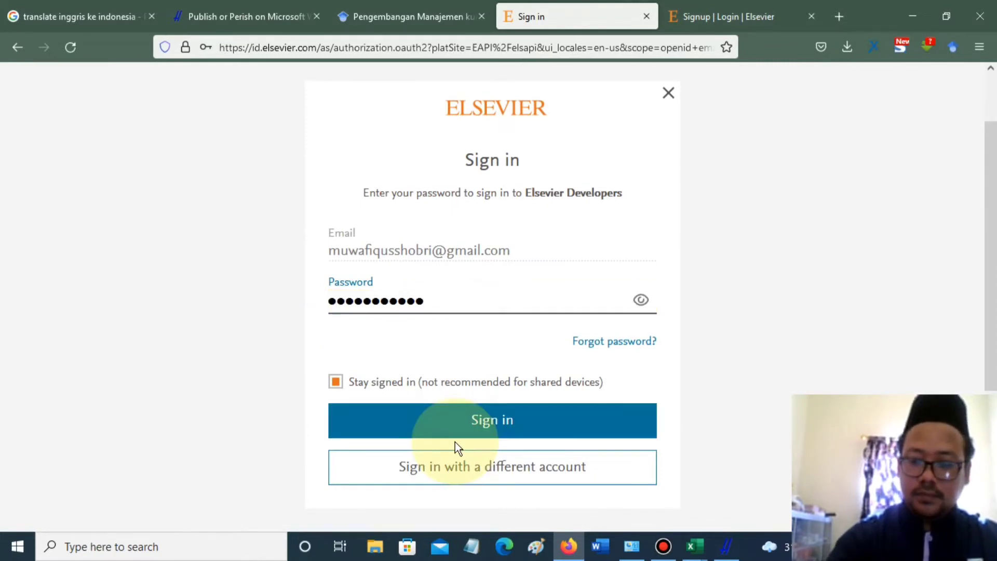
pyautogui.write('**')
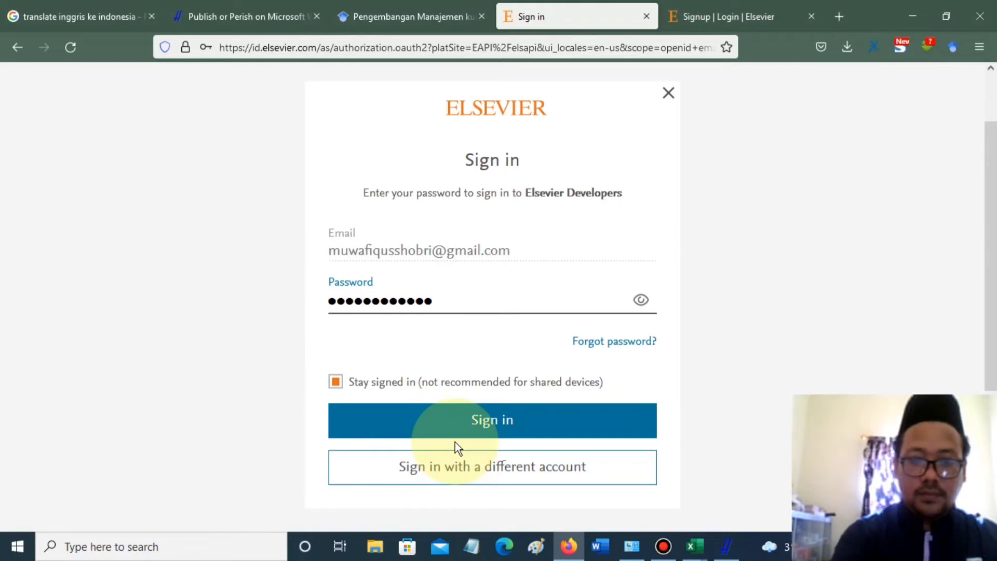
pyautogui.click(561, 432)
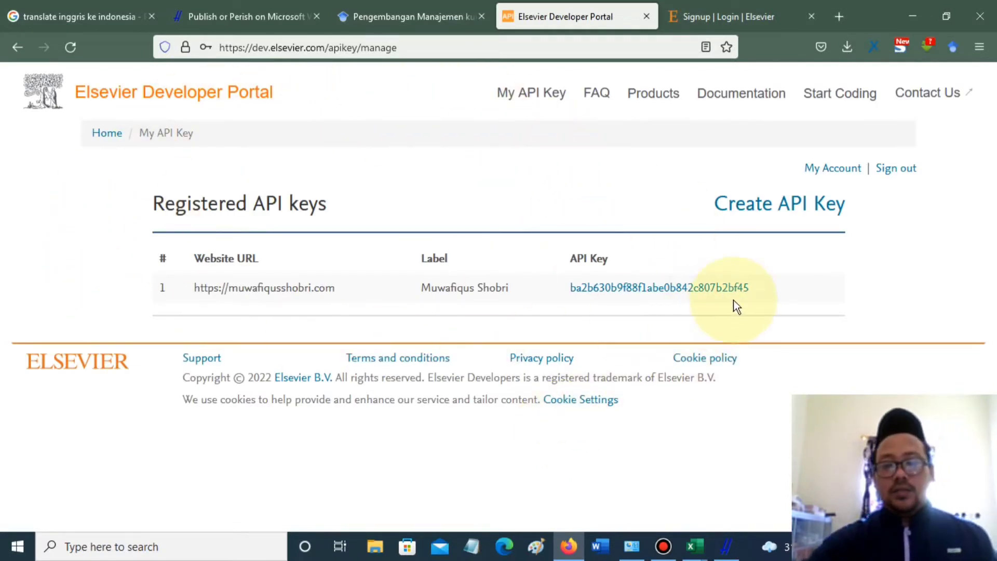
# Start creating a new API key with the label Penelitian and the personal website's address as Website URL.
pyautogui.moveTo(768, 296); pyautogui.dragTo(573, 299)
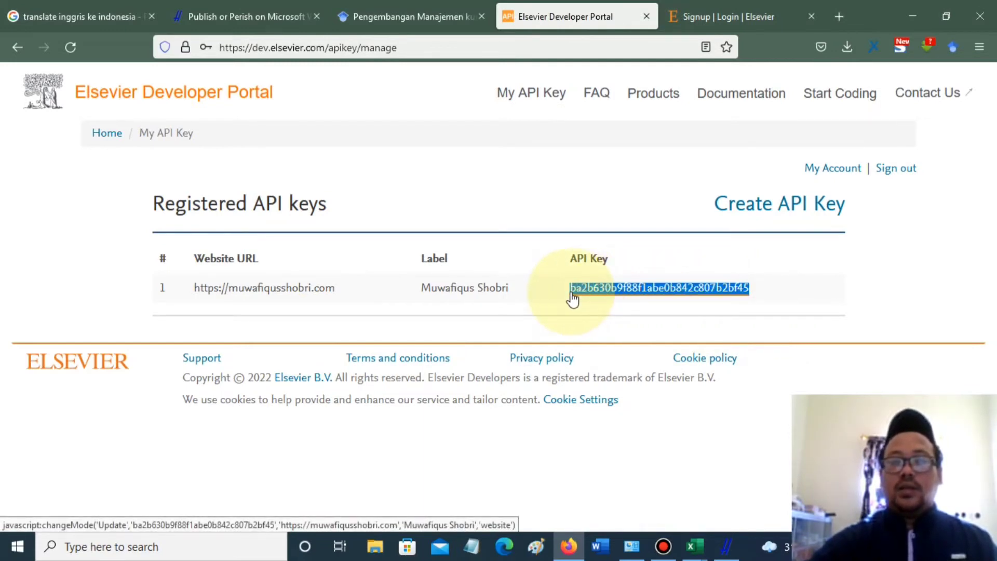
pyautogui.click(915, 264)
pyautogui.click(804, 207)
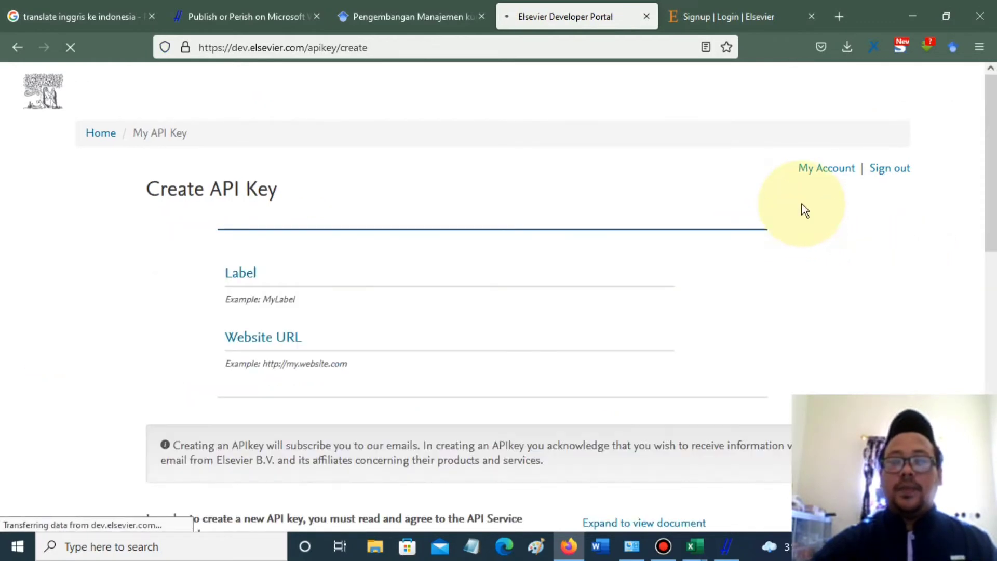
pyautogui.click(328, 283)
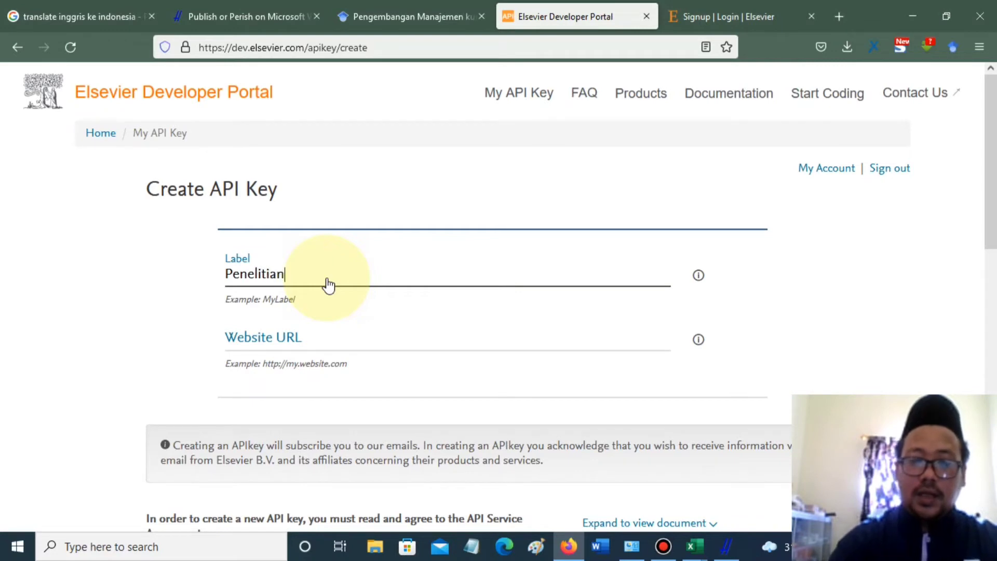
pyautogui.click(319, 348)
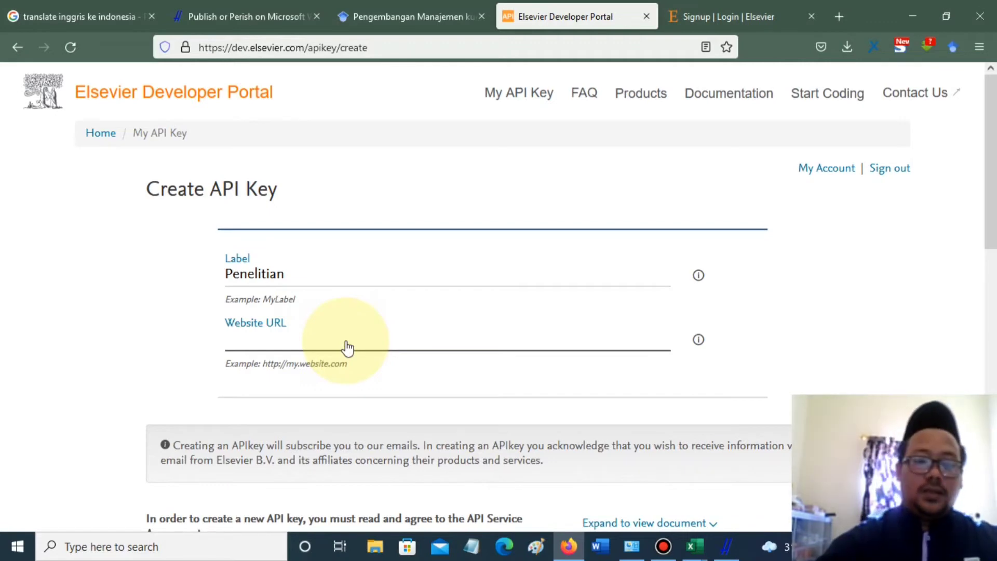
pyautogui.write('muwaf')
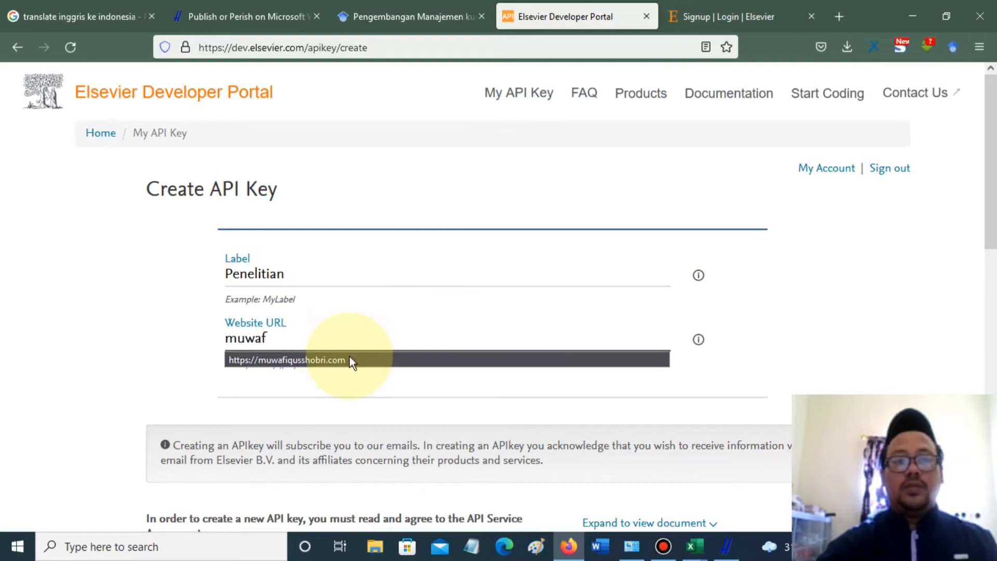
pyautogui.click(350, 358)
# Agree to the API Service Agreement and submit the API key request.
pyautogui.scroll(-5, 847, 363)
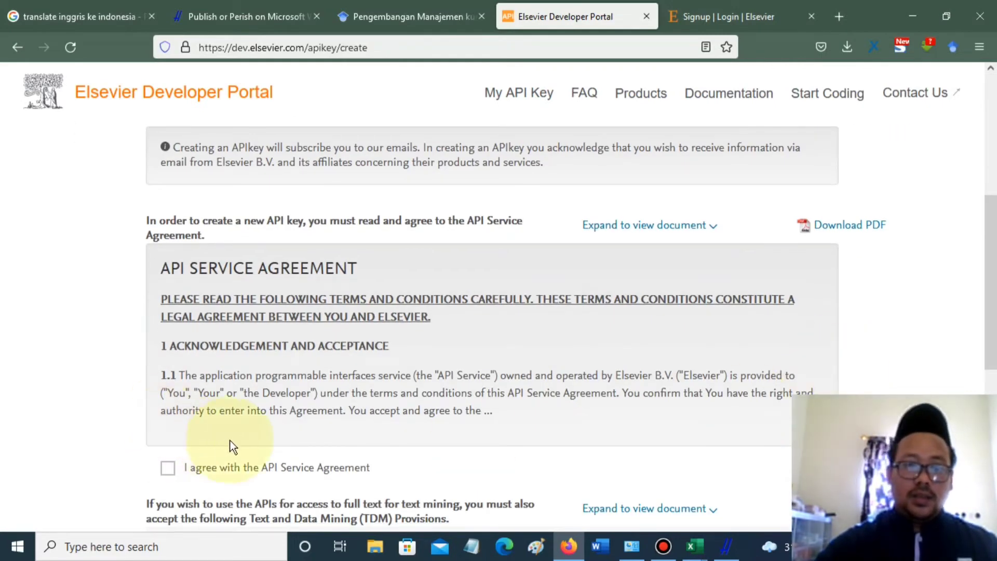
pyautogui.click(168, 470)
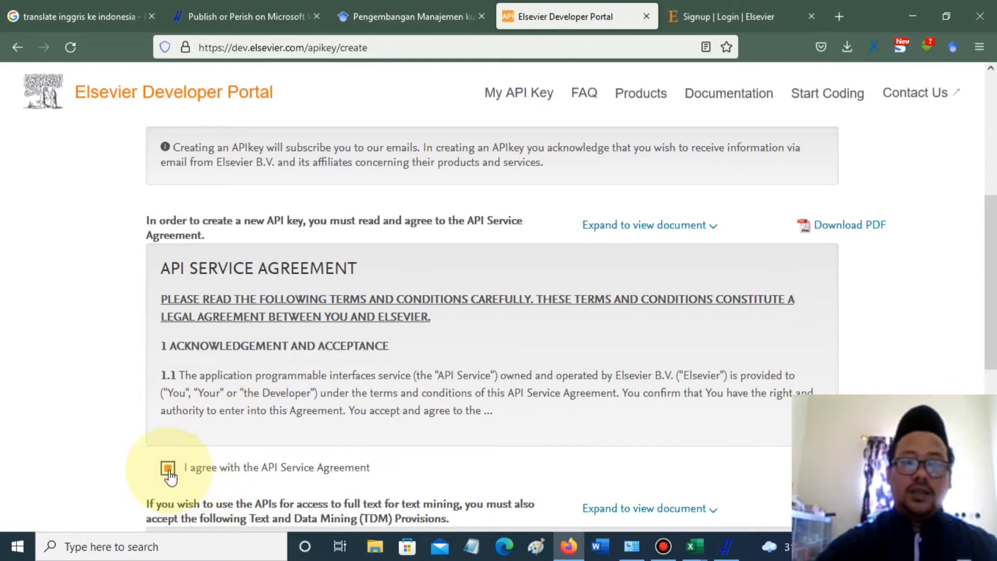
pyautogui.scroll(5, 511, 376)
pyautogui.scroll(-10, 427, 431)
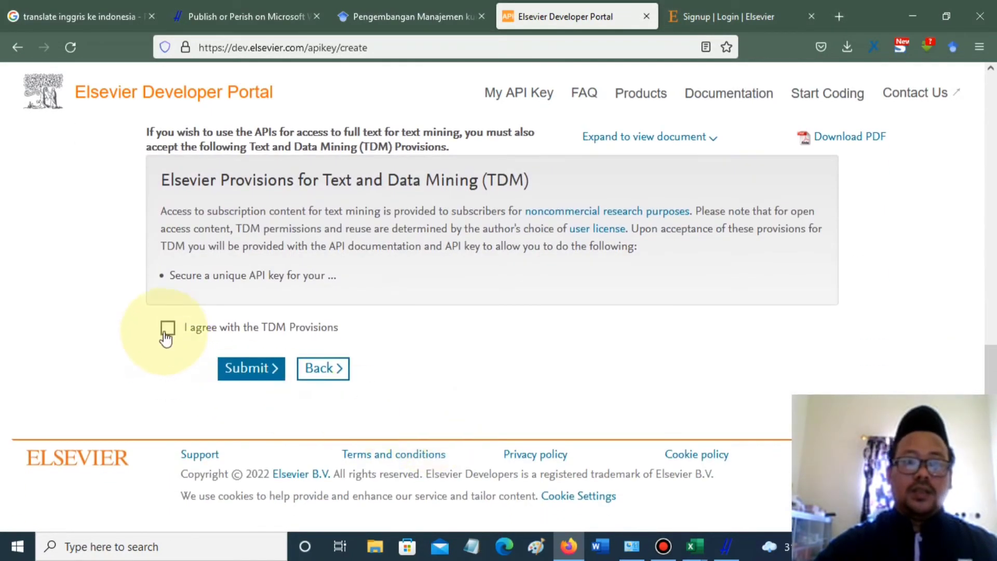
pyautogui.click(254, 373)
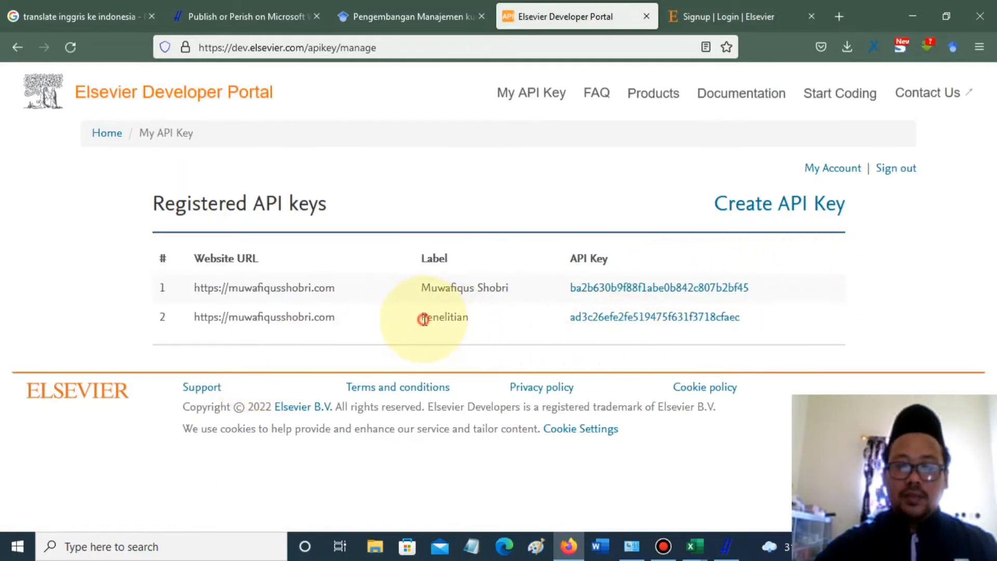
# Copy the API key registered under the label Penelitian.
pyautogui.moveTo(423, 319); pyautogui.dragTo(498, 316)
pyautogui.click(481, 323)
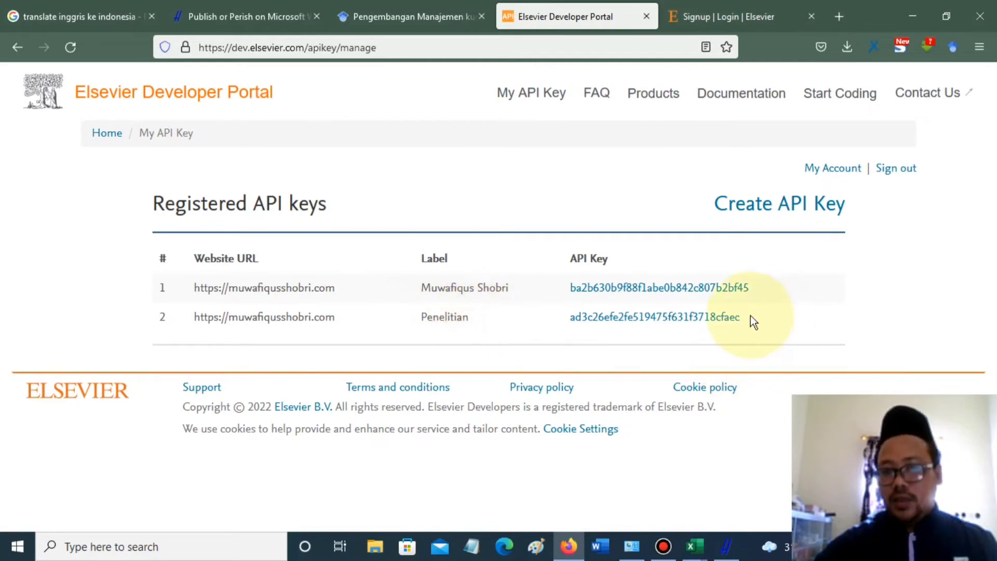
pyautogui.moveTo(750, 317); pyautogui.dragTo(570, 319)
pyautogui.hotkey('ctrl', 'c')
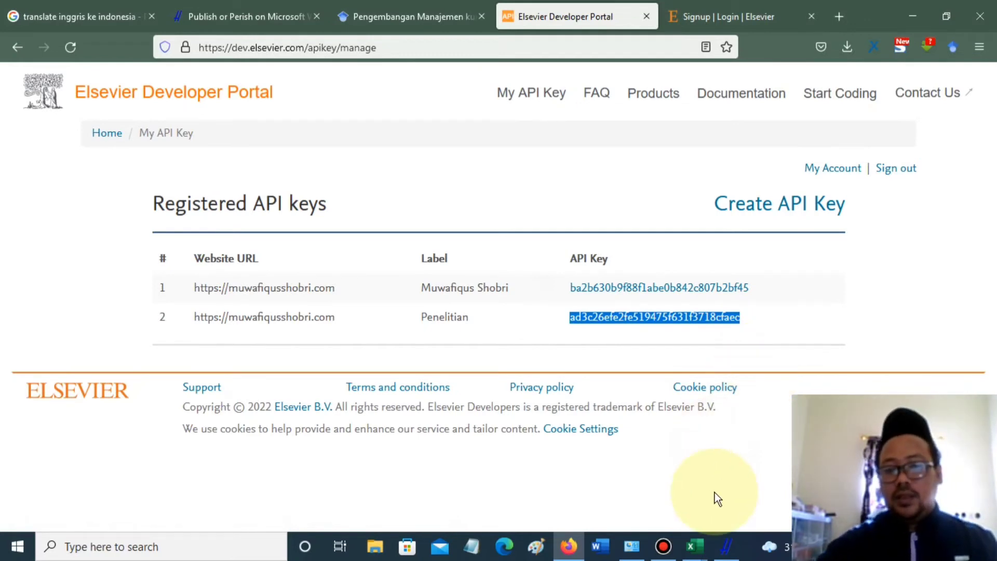
# Switch to Publish or Perish and open the Scopus preferences.
pyautogui.click(726, 546)
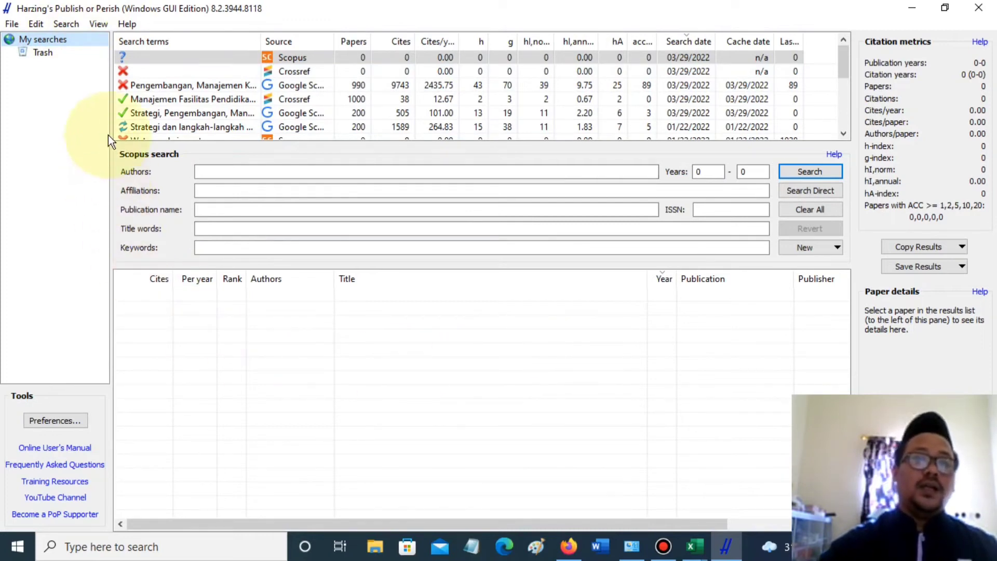
pyautogui.click(98, 26)
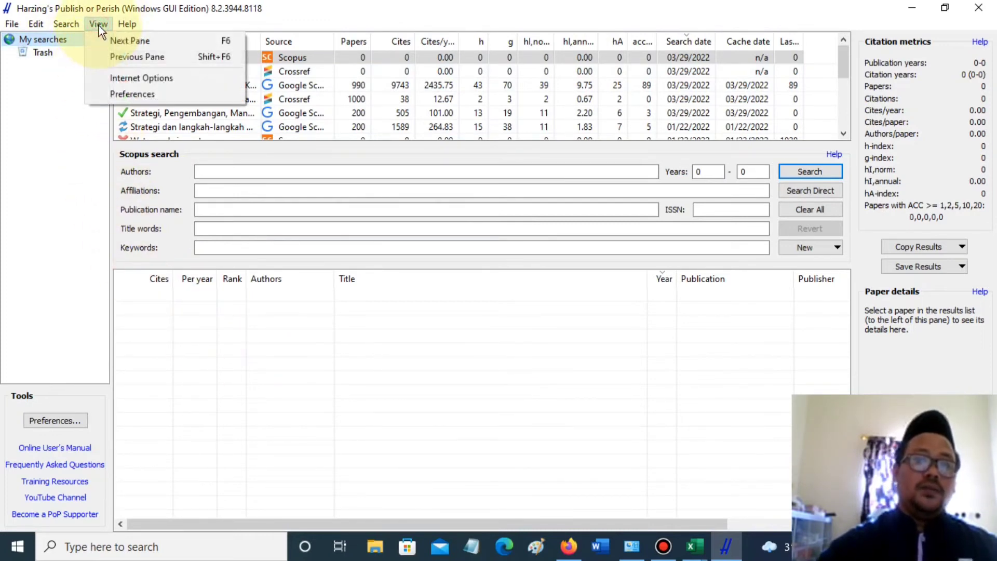
pyautogui.click(139, 97)
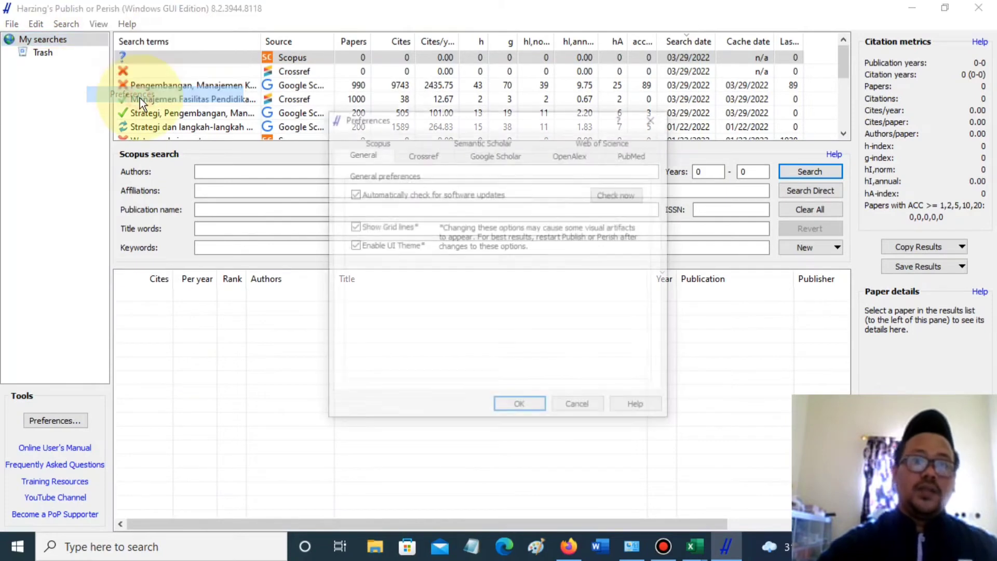
pyautogui.click(385, 145)
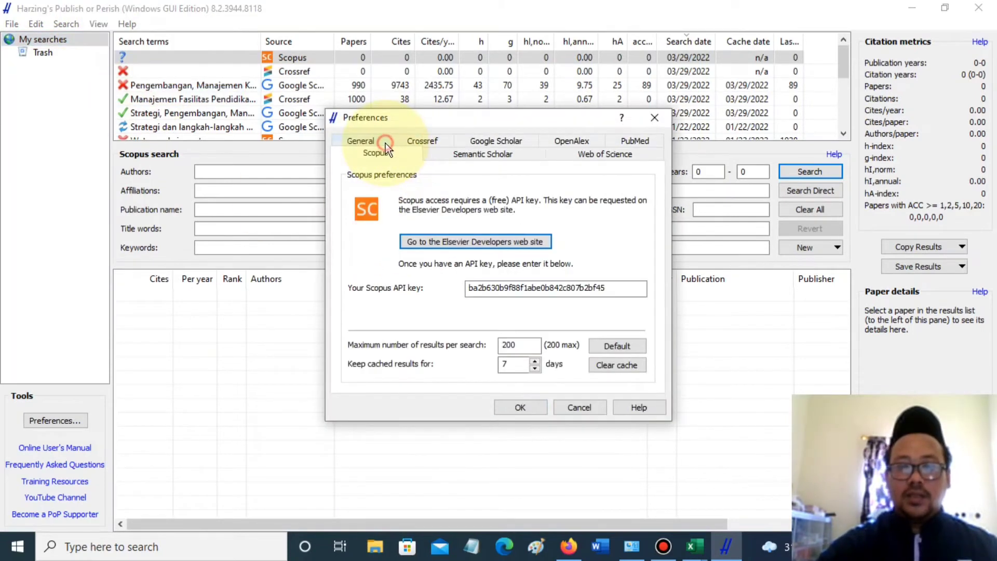
# Replace the Scopus API key with the copied Penelitian key, compare it with the developer portal in Firefox, and save the preferences.
pyautogui.moveTo(626, 288); pyautogui.dragTo(196, 288)
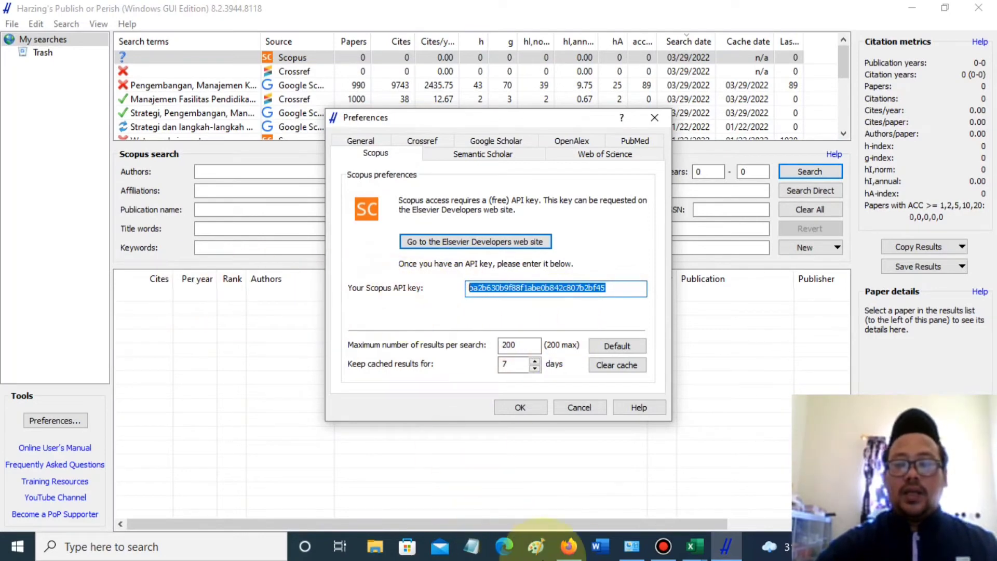
pyautogui.click(569, 546)
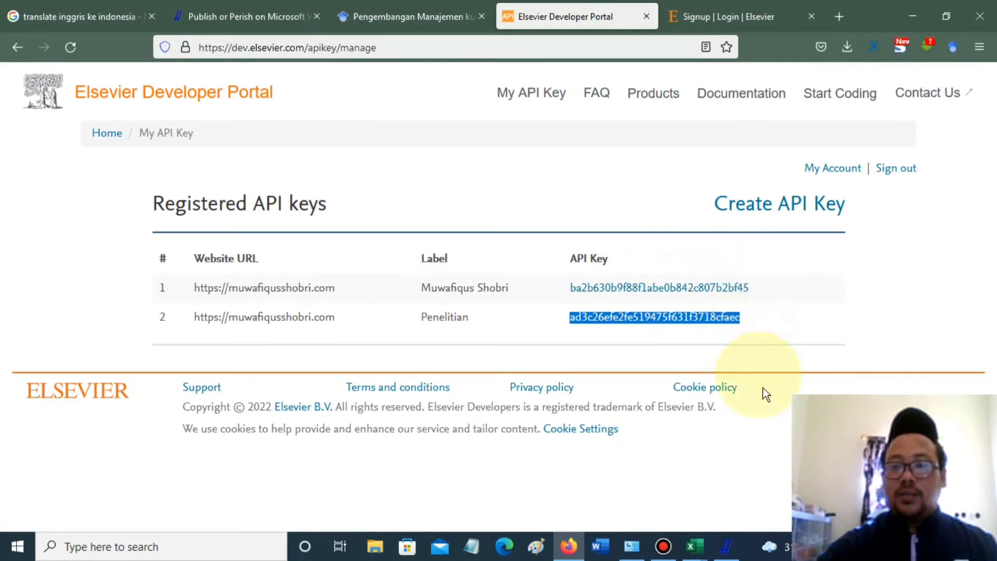
pyautogui.click(726, 546)
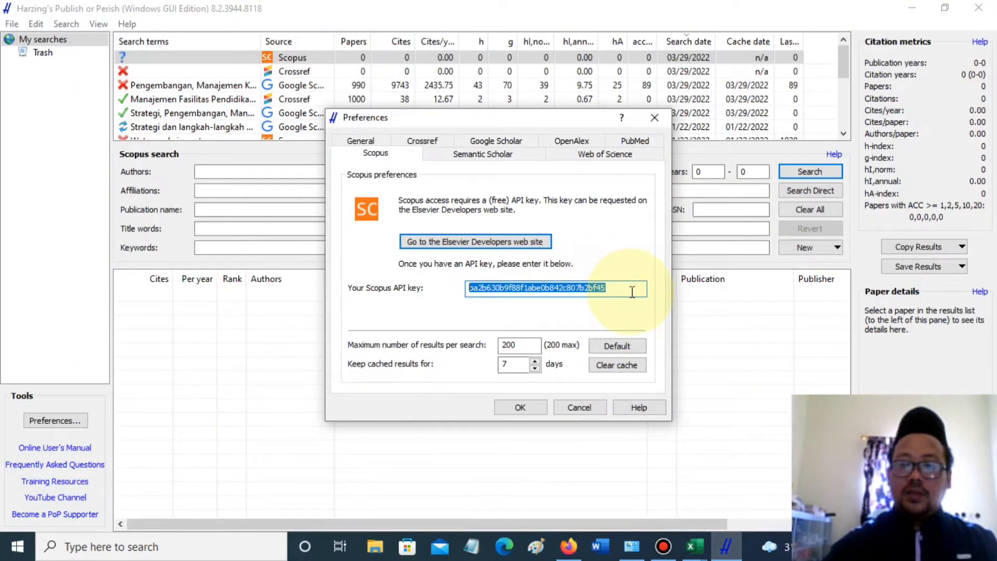
pyautogui.press('BackSpace')
pyautogui.hotkey('ctrl', 'v')
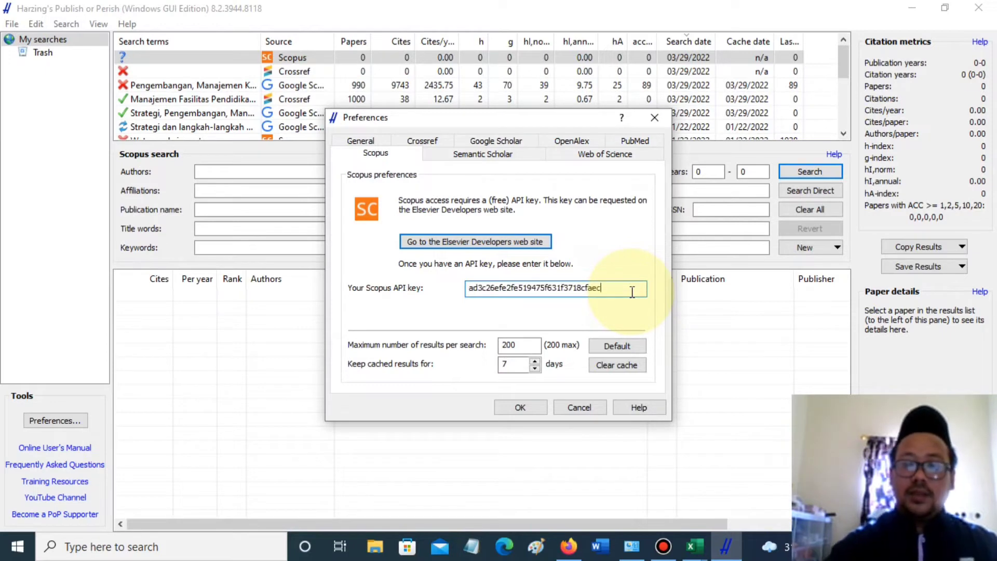
pyautogui.click(569, 546)
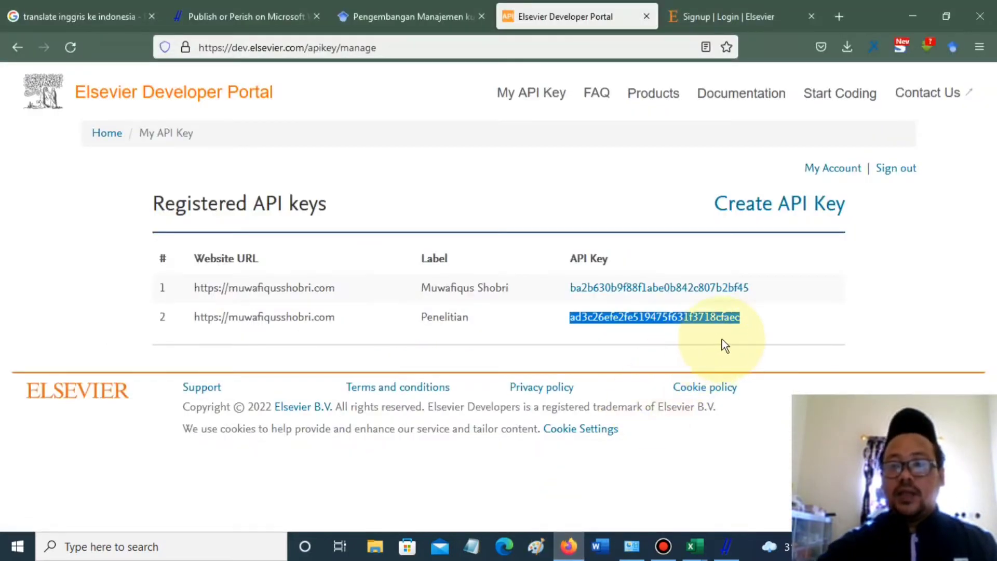
pyautogui.click(726, 547)
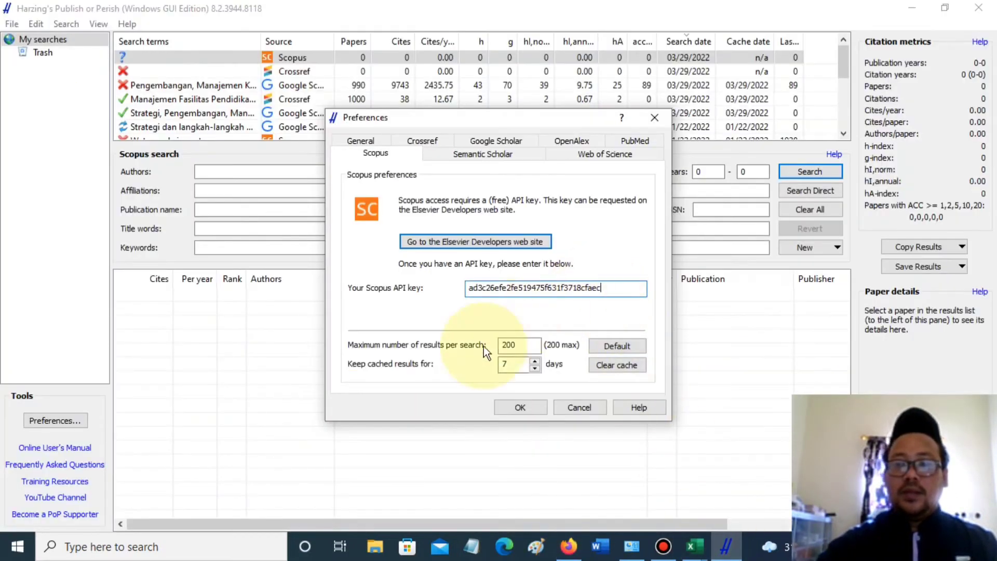
pyautogui.click(539, 410)
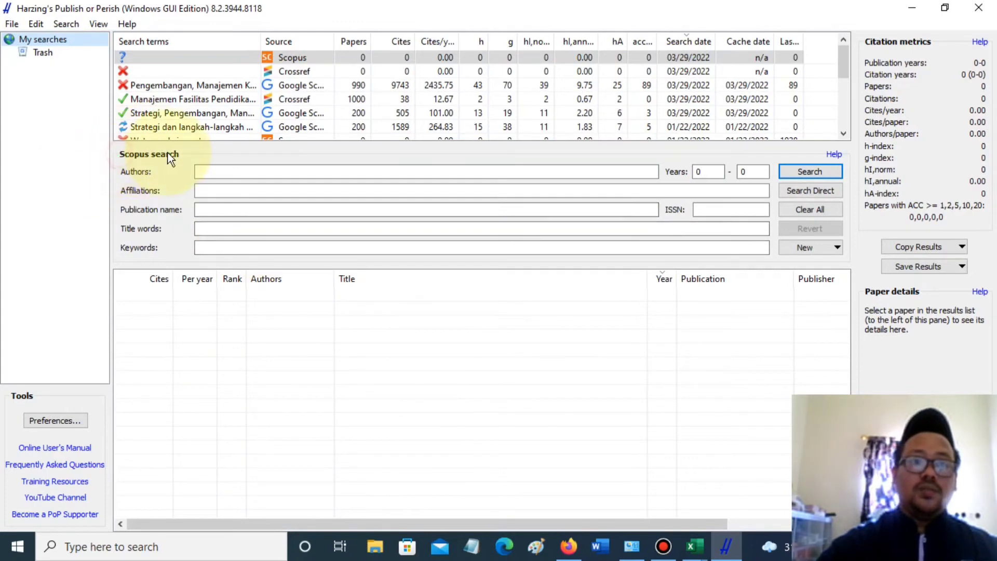
# Enter Management Class as the keywords for the Scopus search.
pyautogui.click(223, 232)
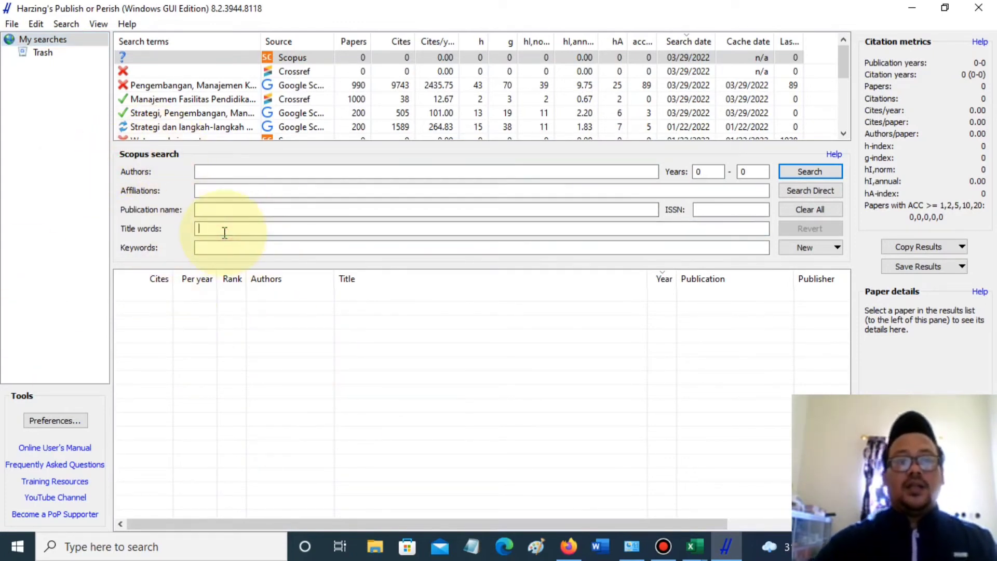
pyautogui.click(222, 247)
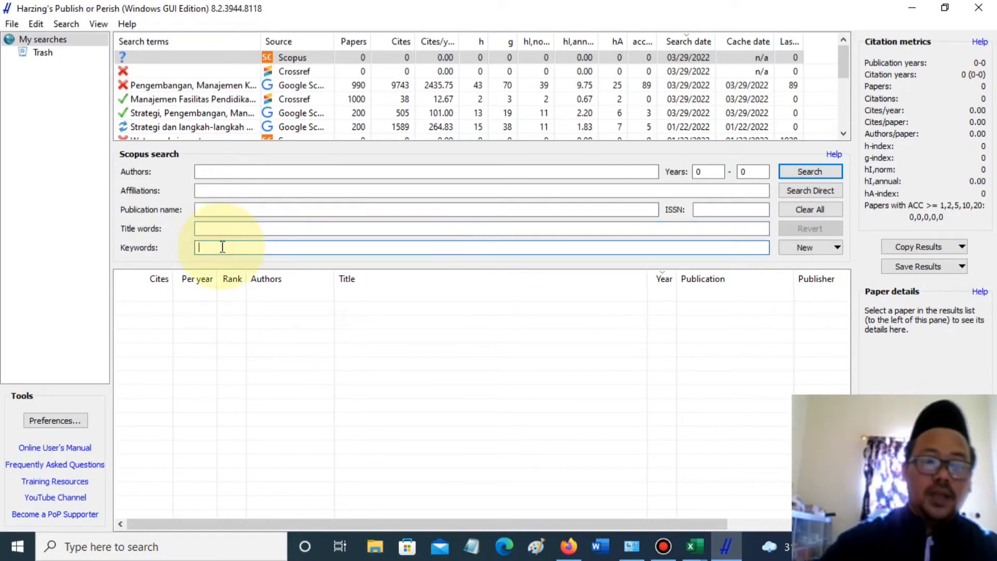
pyautogui.write('Management Class')
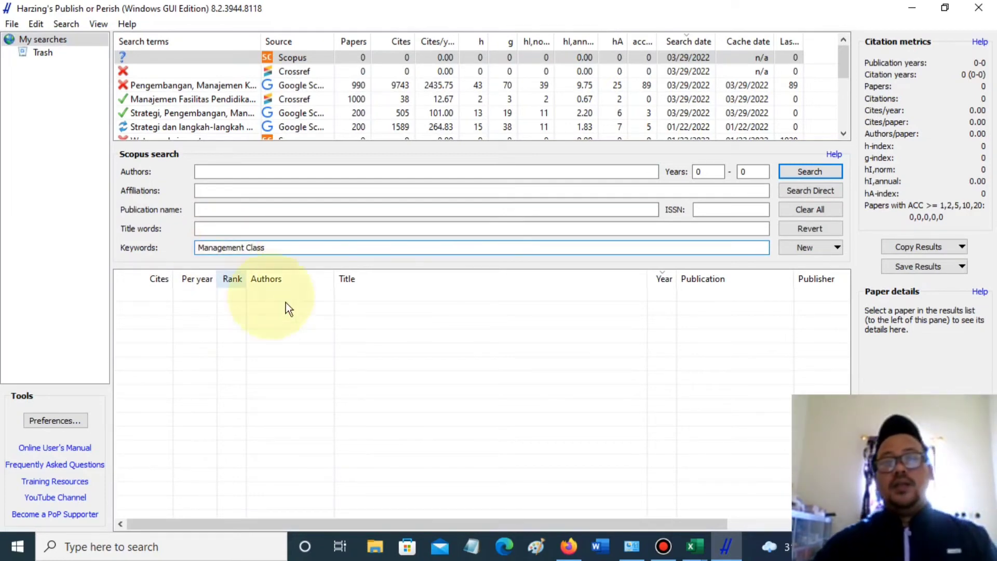
# Limit the Scopus search to the years 2017 to 2022 and run it.
pyautogui.click(722, 171)
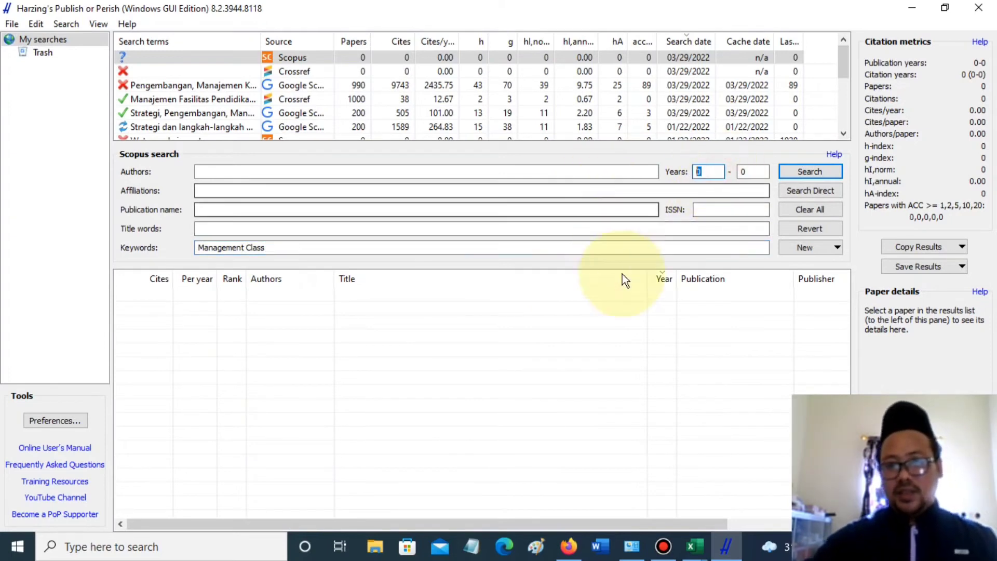
pyautogui.write('2017')
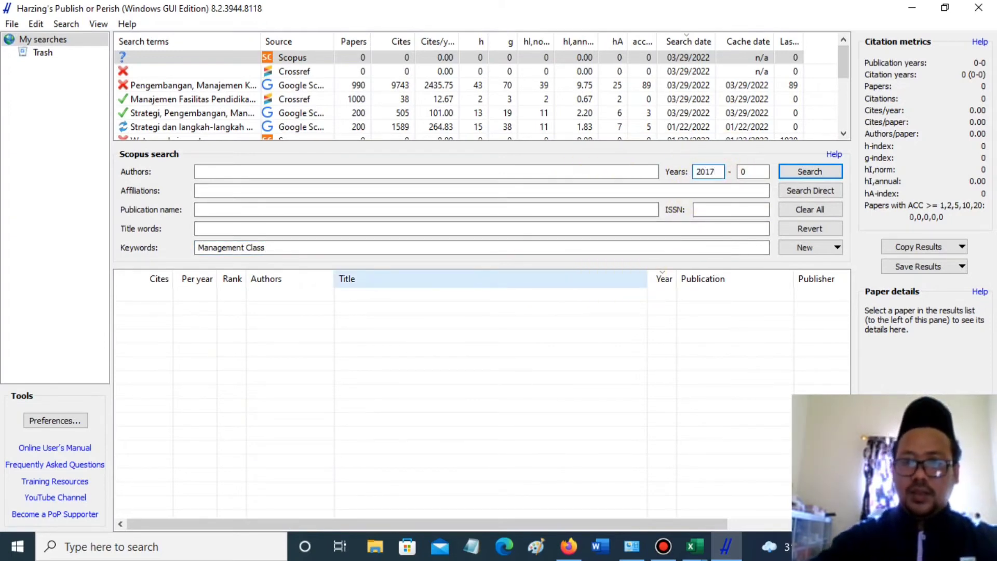
pyautogui.doubleClick(749, 172)
pyautogui.write('2')
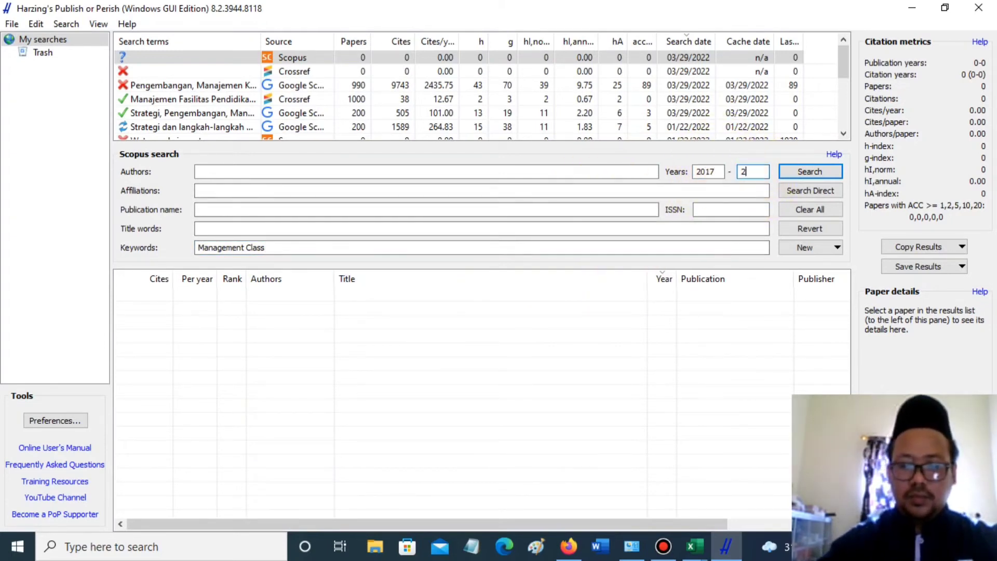
pyautogui.write('022')
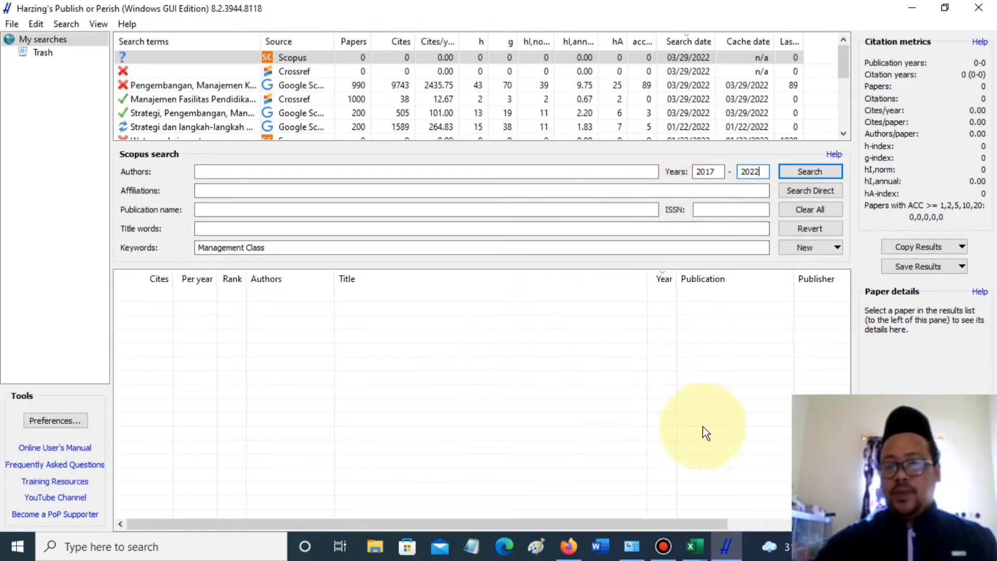
pyautogui.click(812, 171)
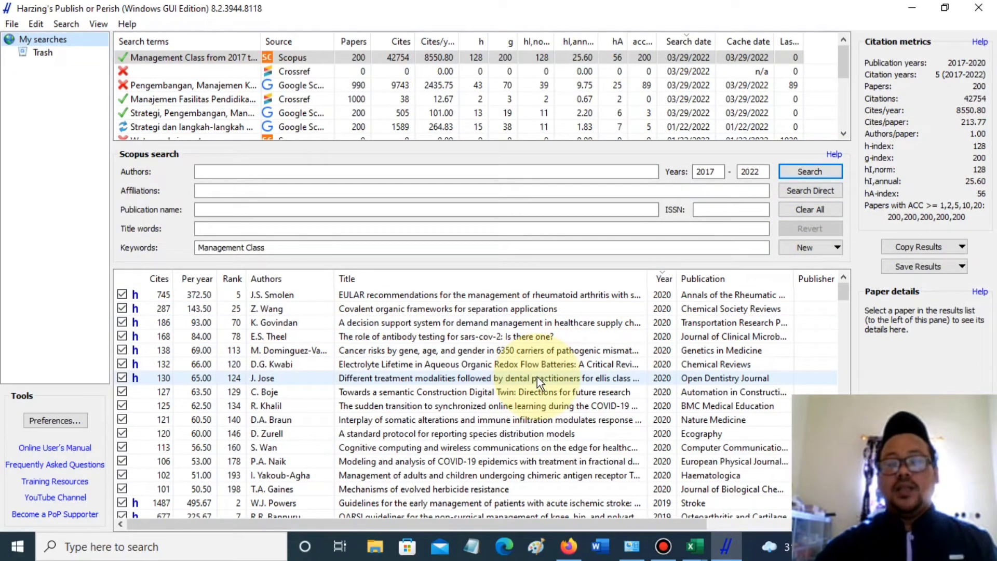
# Sort the search results by rank and look through the whole list of papers.
pyautogui.moveTo(846, 295)
pyautogui.mouseDown()
pyautogui.moveTo(844, 512)
pyautogui.moveTo(840, 304)
pyautogui.mouseUp()
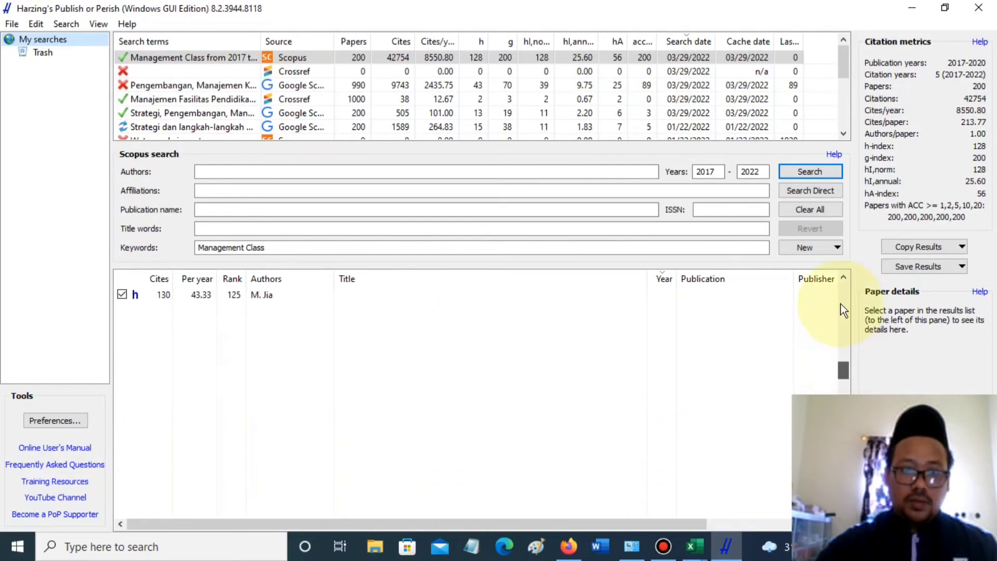
pyautogui.click(233, 279)
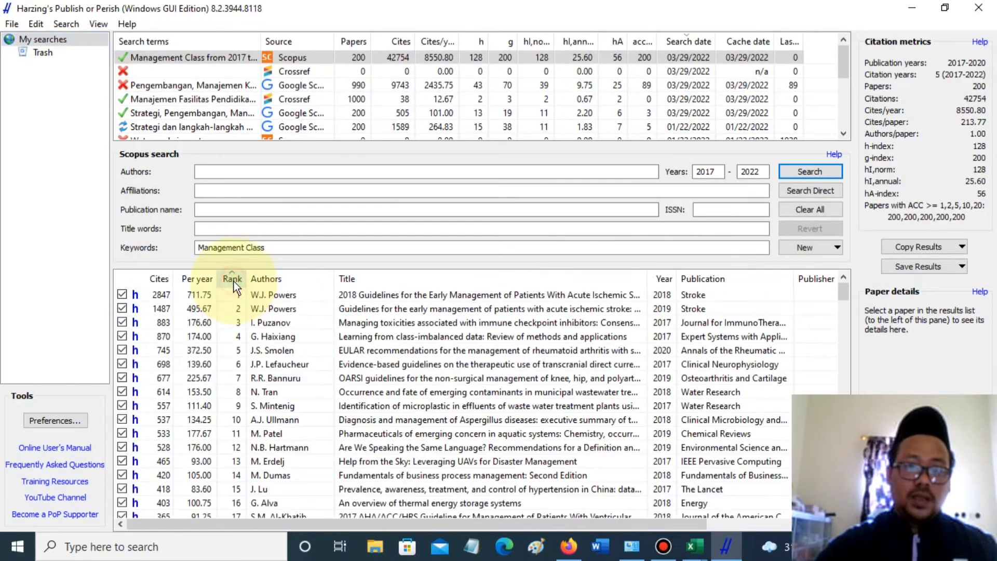
pyautogui.moveTo(844, 298); pyautogui.dragTo(845, 512)
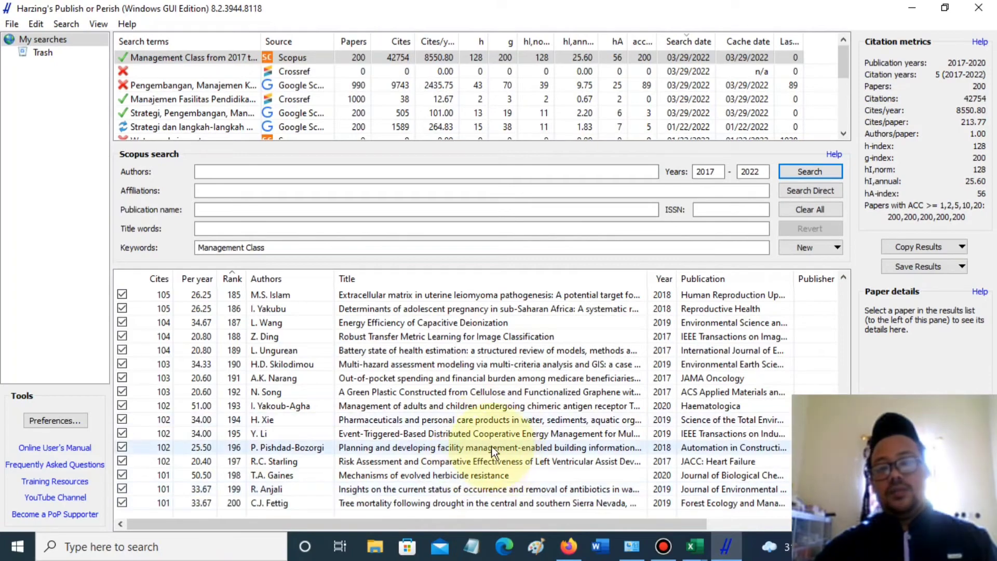
pyautogui.scroll(15, 453, 405)
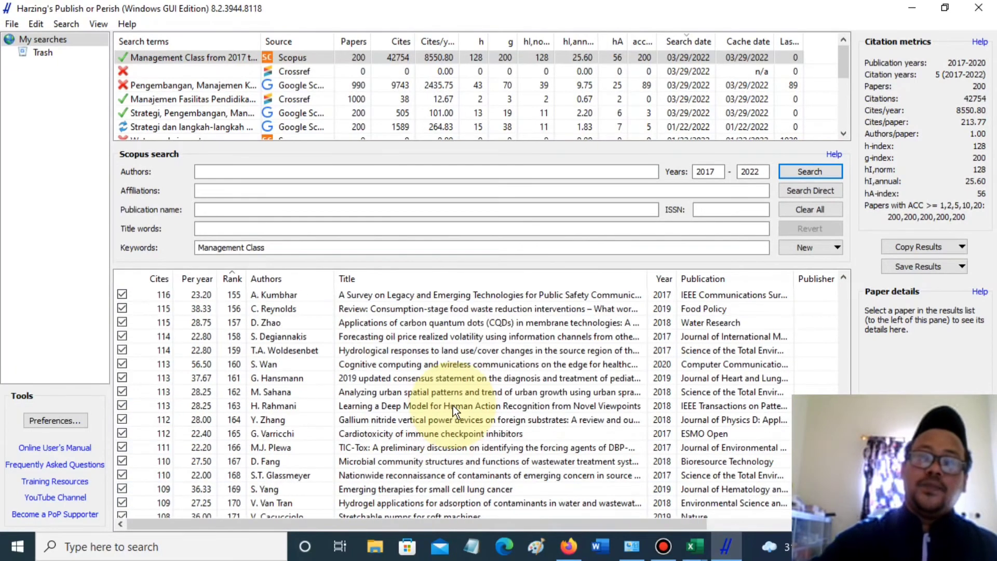
pyautogui.scroll(17, 453, 405)
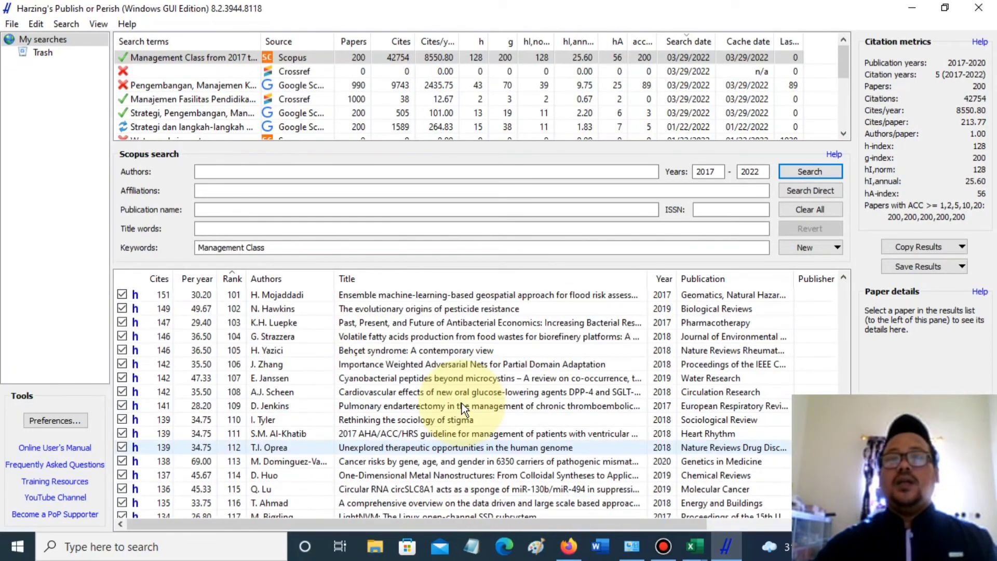
pyautogui.scroll(4, 462, 403)
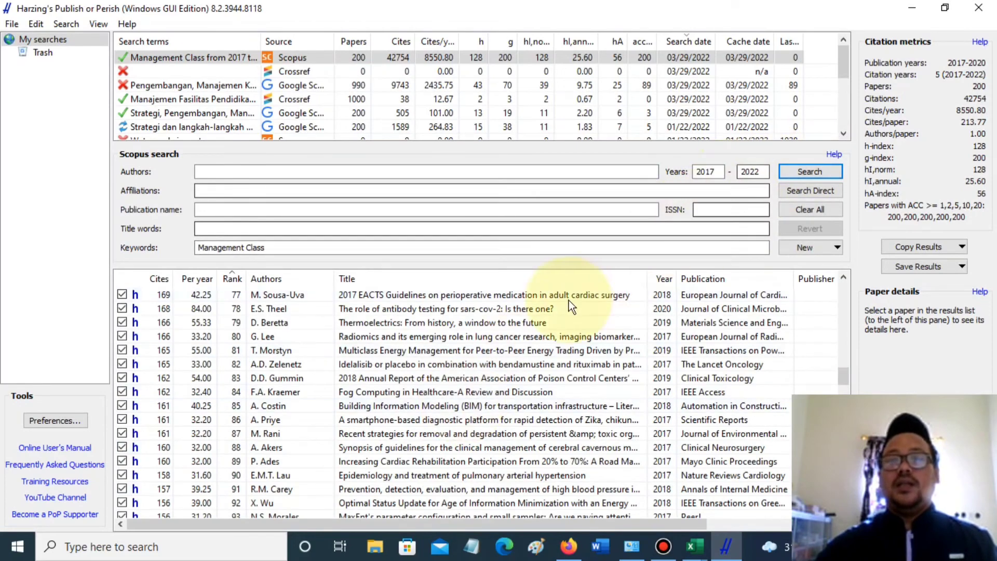
pyautogui.scroll(10, 507, 402)
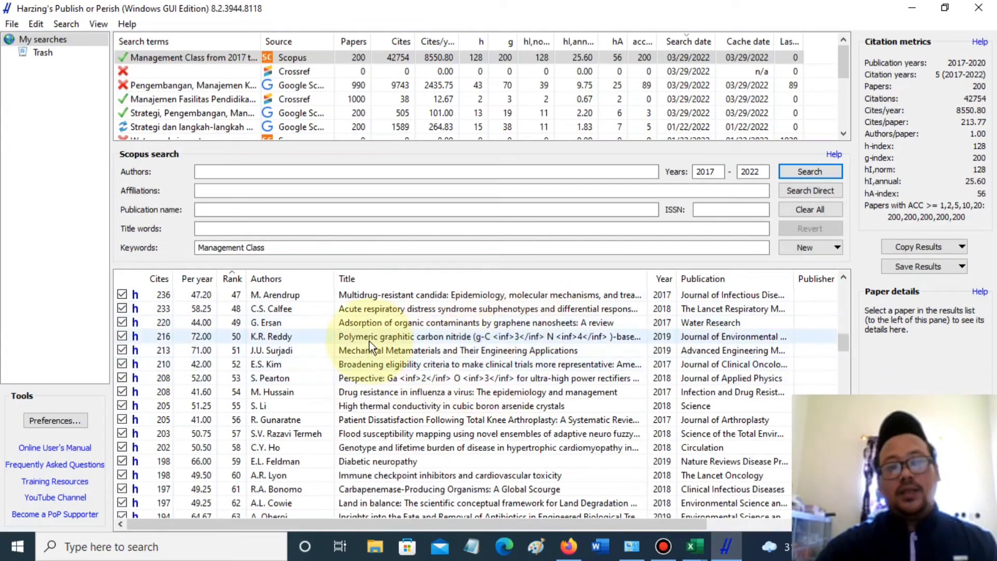
pyautogui.scroll(11, 419, 324)
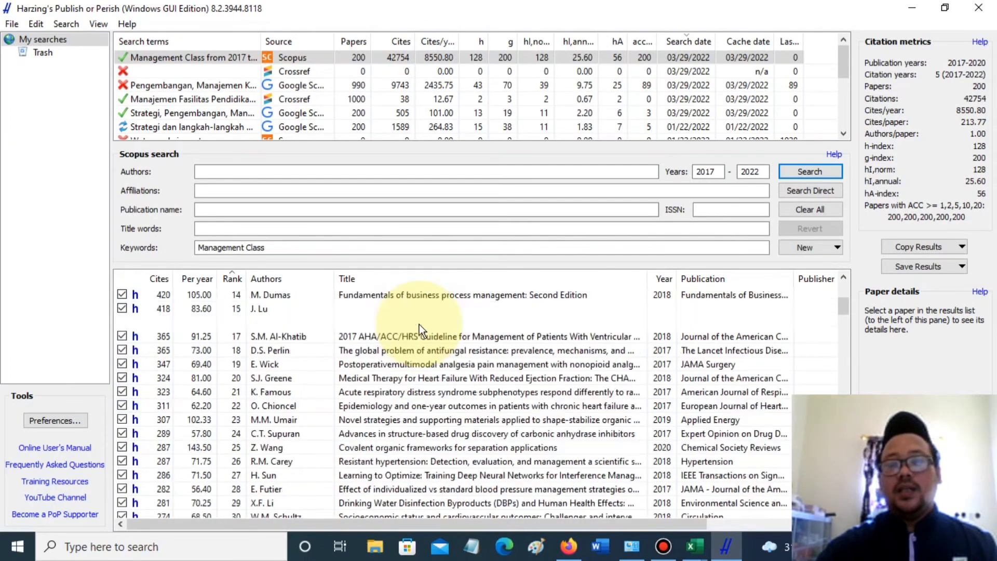
pyautogui.scroll(5, 419, 324)
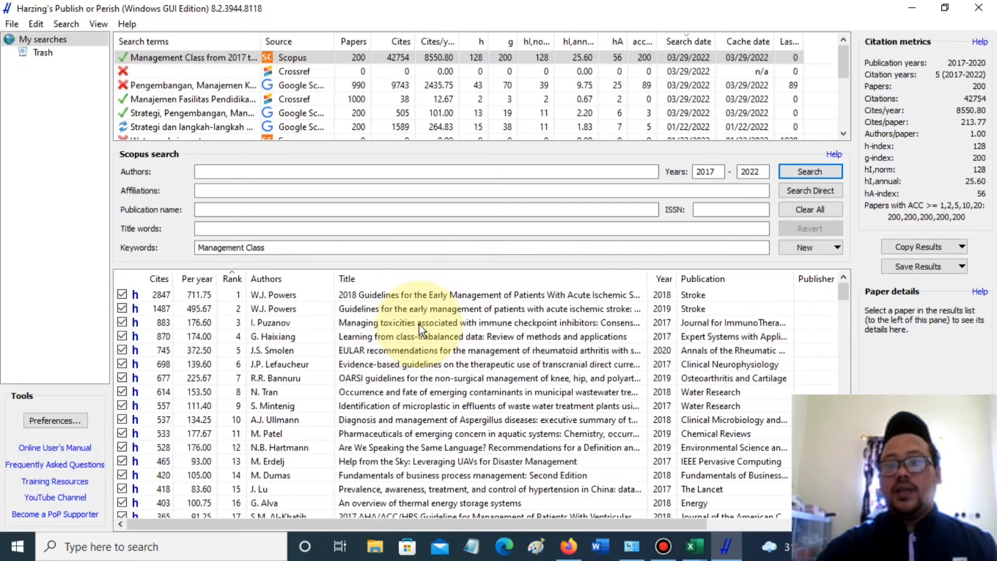
# Check the available copy formats, and save the search results to the Desktop as a BibTeX file named PoPCites.
pyautogui.click(952, 248)
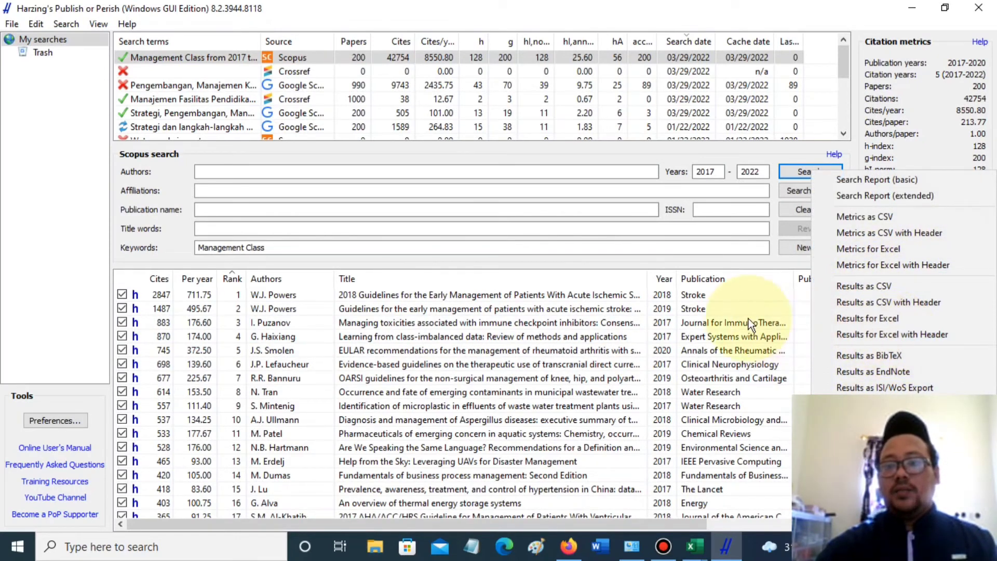
pyautogui.click(749, 265)
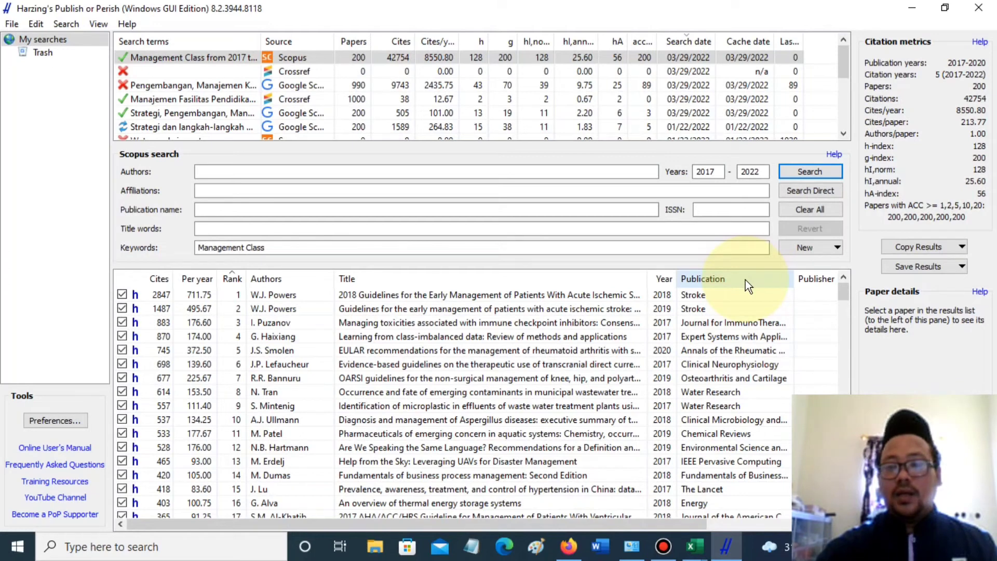
pyautogui.click(956, 269)
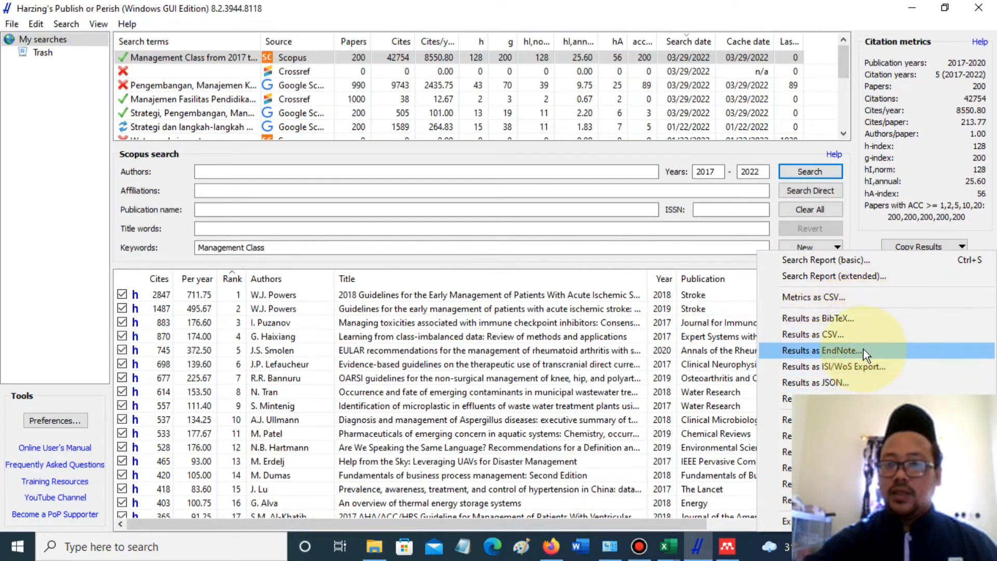
pyautogui.click(846, 322)
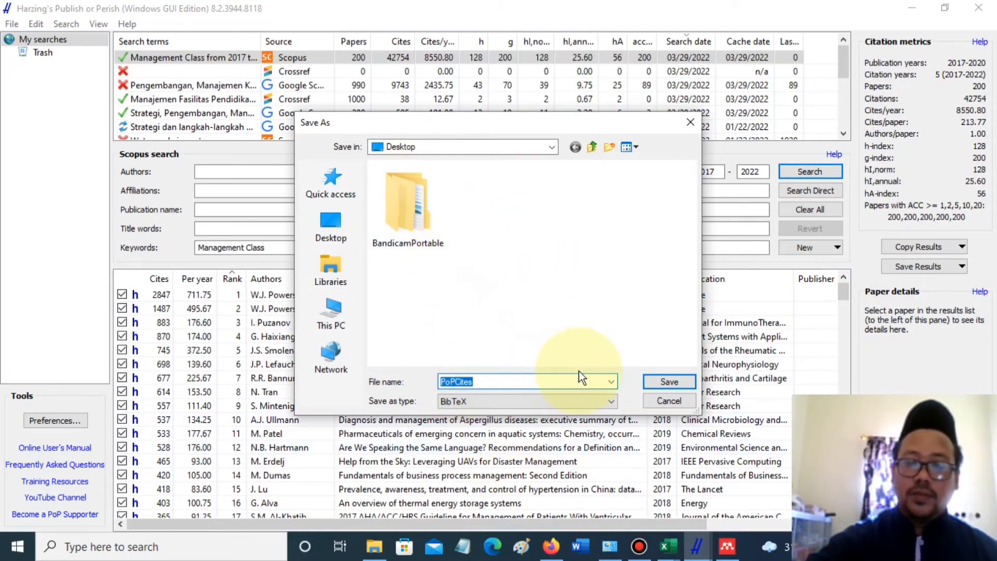
pyautogui.click(668, 381)
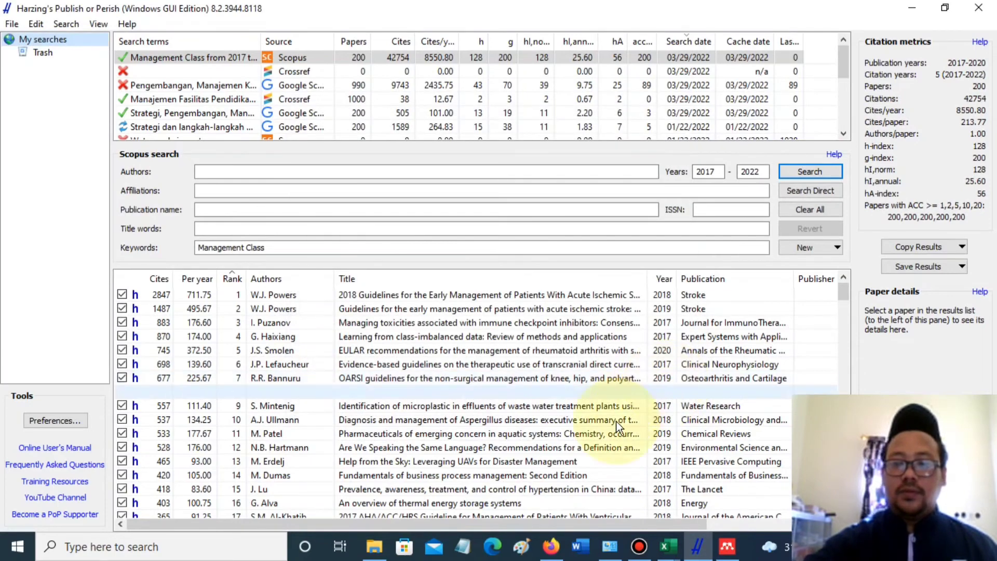
# Switch to Mendeley Reference Manager and import the BibTeX library PoPCites.bib from the Desktop.
pyautogui.click(727, 546)
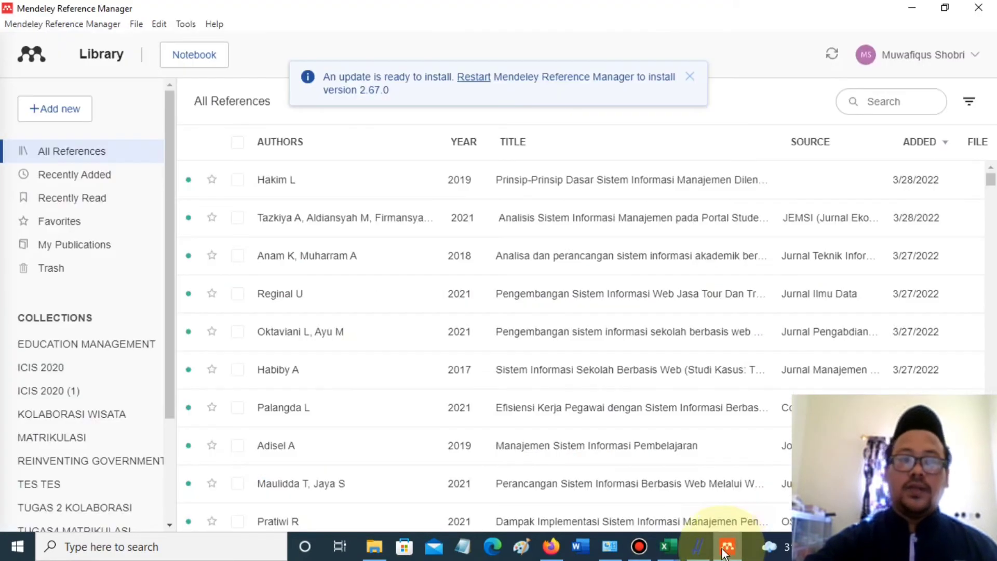
pyautogui.click(66, 111)
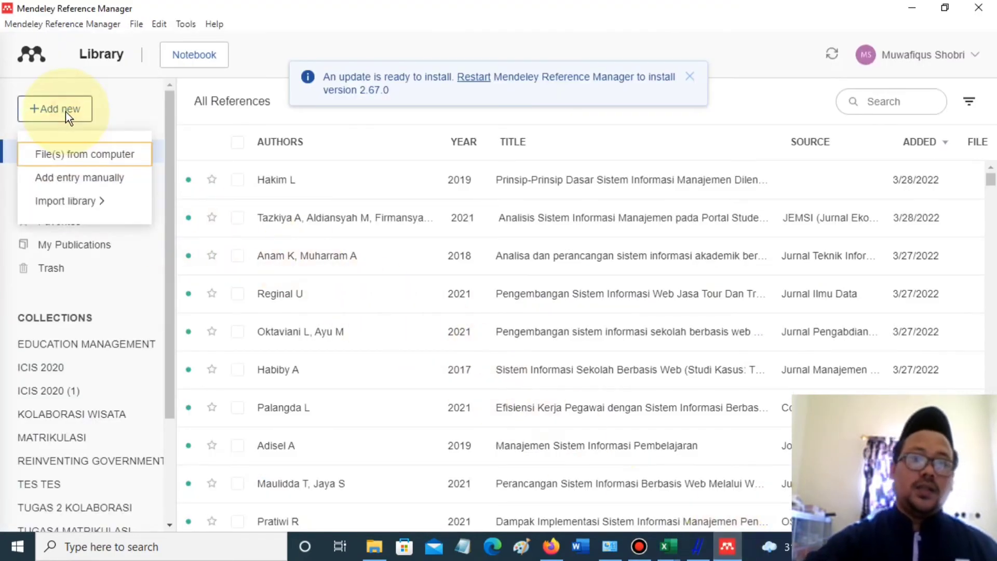
pyautogui.moveTo(84, 213)
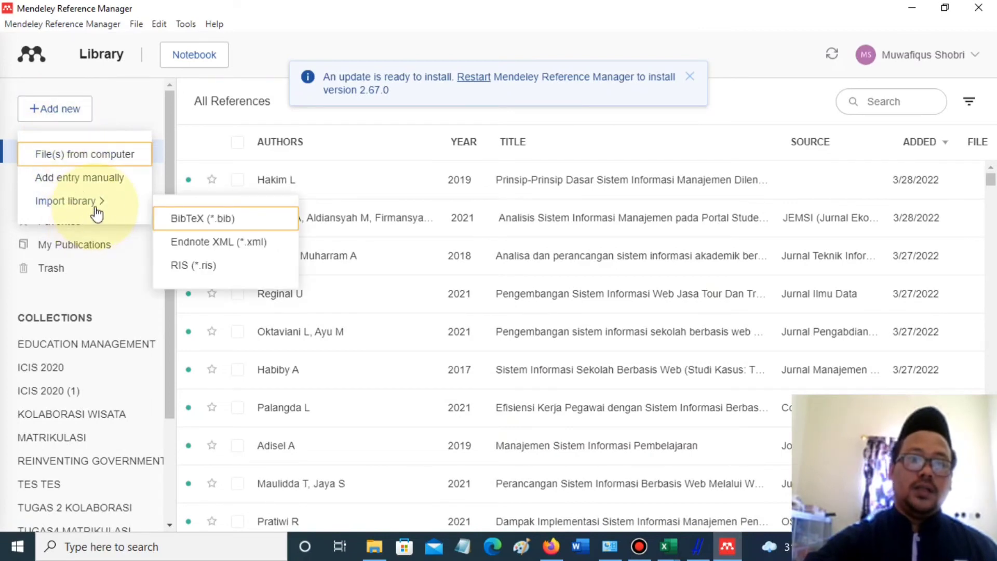
pyautogui.click(216, 221)
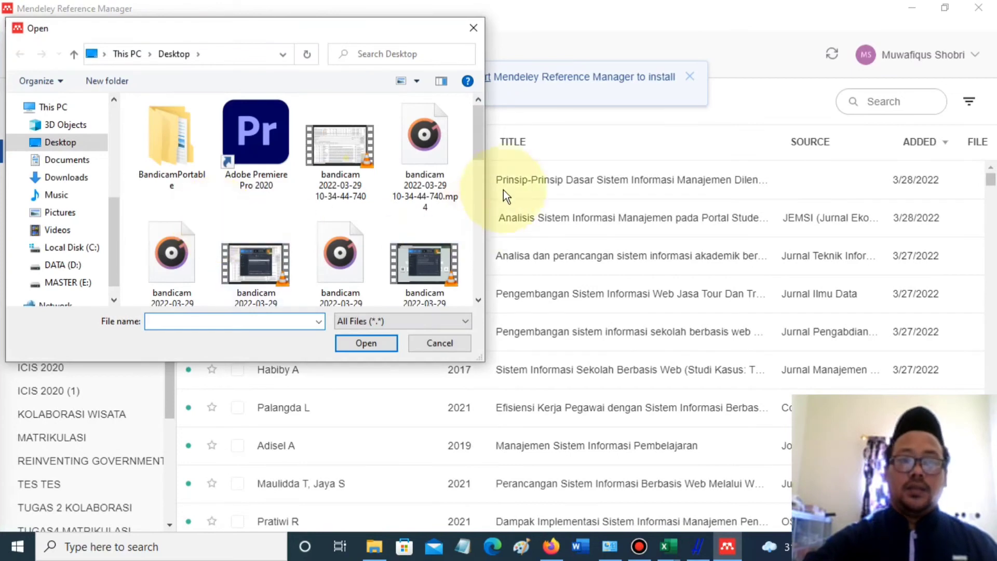
pyautogui.click(77, 147)
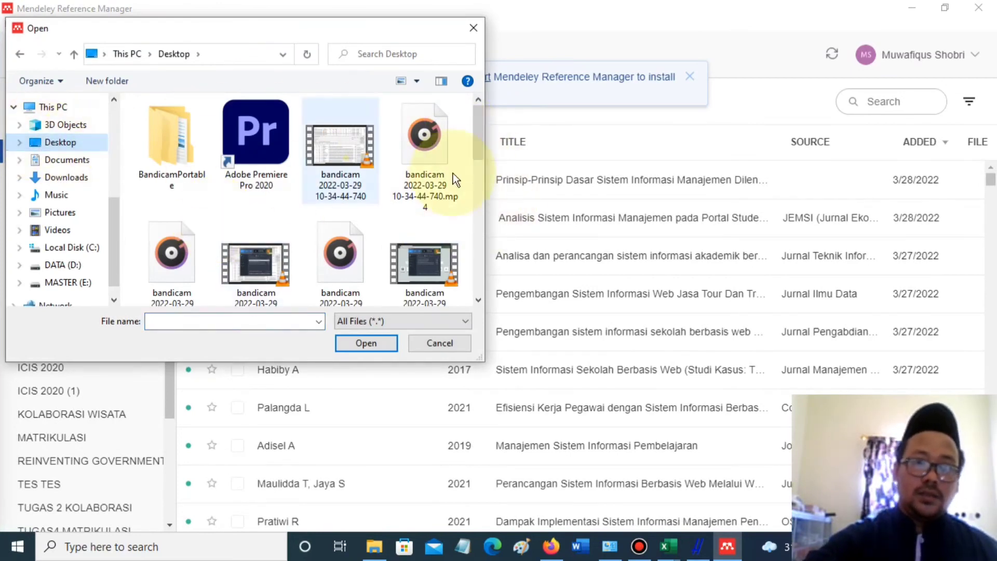
pyautogui.moveTo(479, 149); pyautogui.dragTo(480, 244)
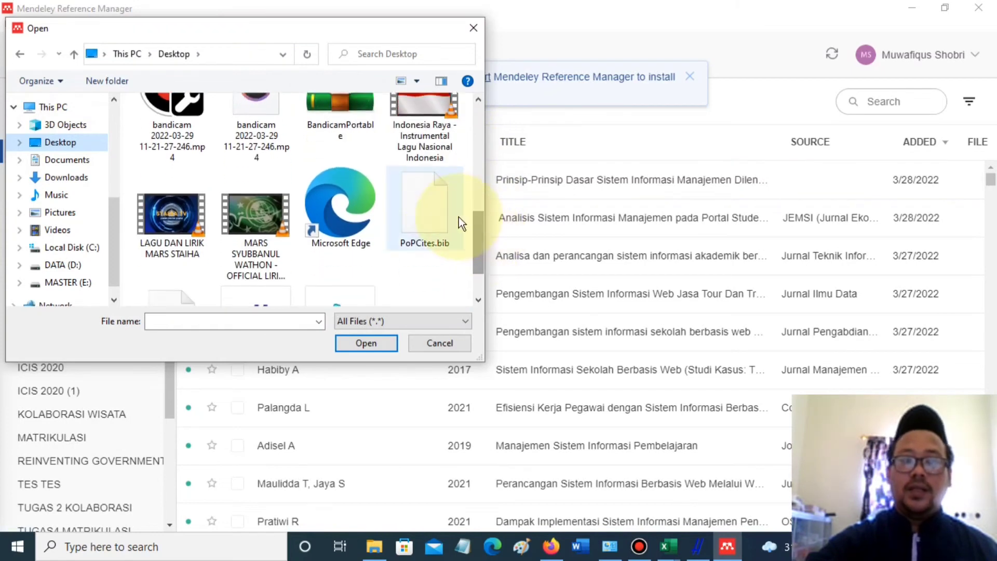
pyautogui.click(425, 206)
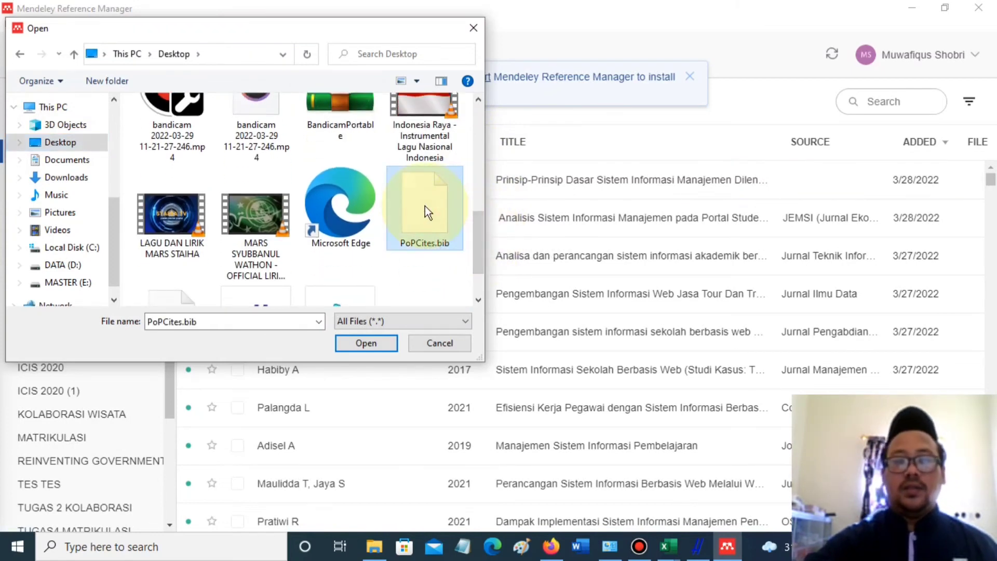
pyautogui.click(372, 345)
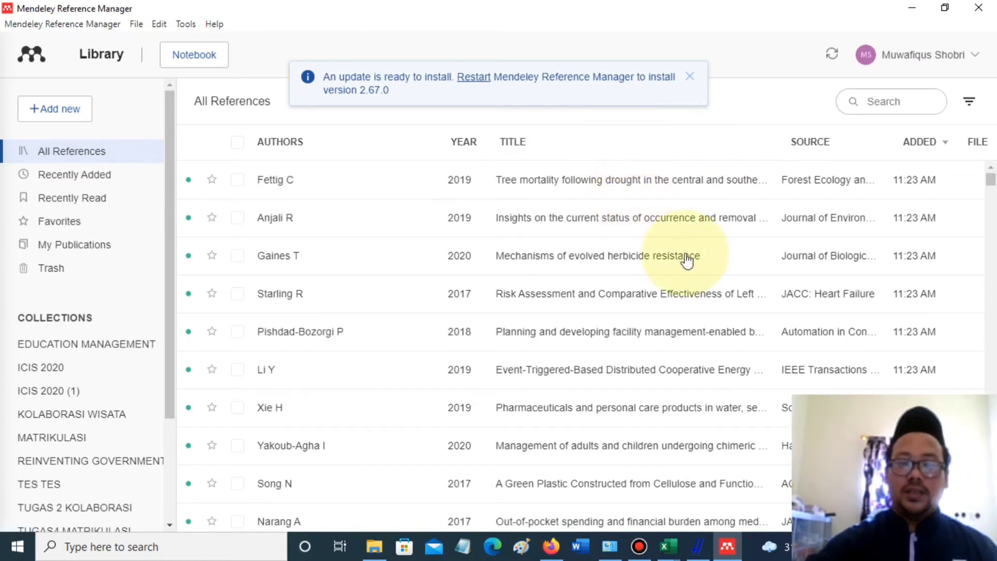
# Review the imported references in Mendeley alongside the Book2 workbook in Excel, and return to the search results in Publish or Perish.
pyautogui.scroll(-10, 600, 262)
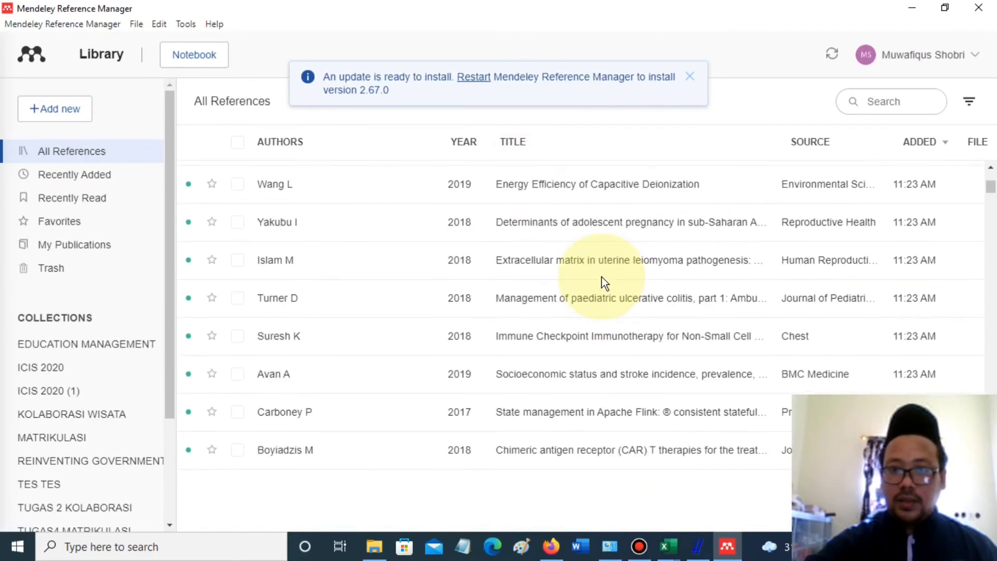
pyautogui.scroll(5, 586, 306)
pyautogui.scroll(5, 584, 301)
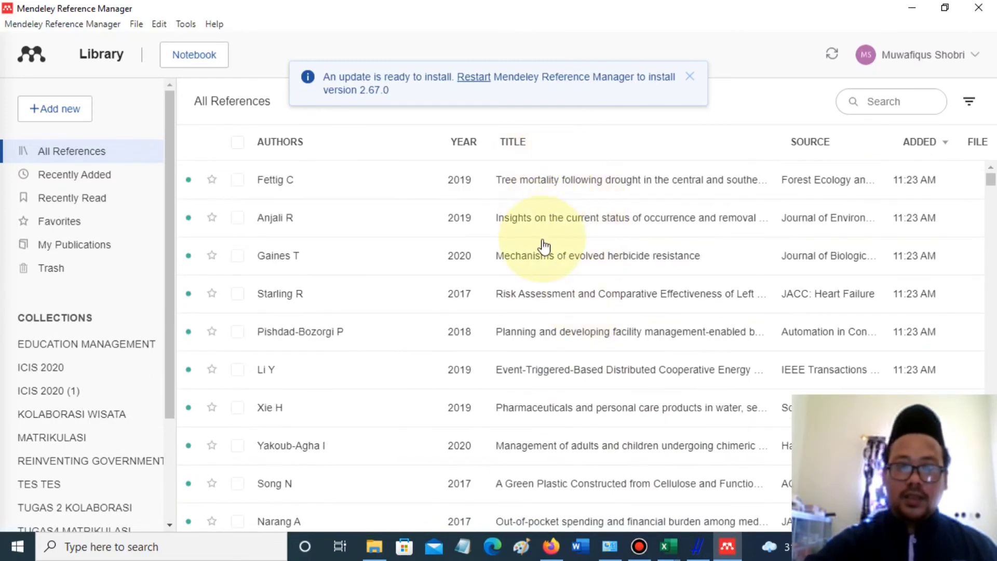
pyautogui.click(698, 547)
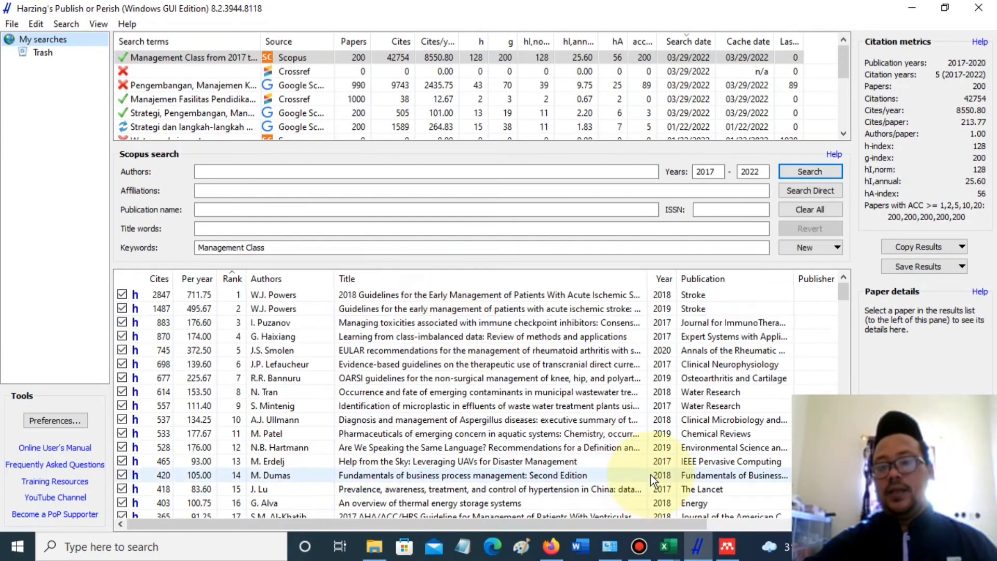
pyautogui.moveTo(670, 551)
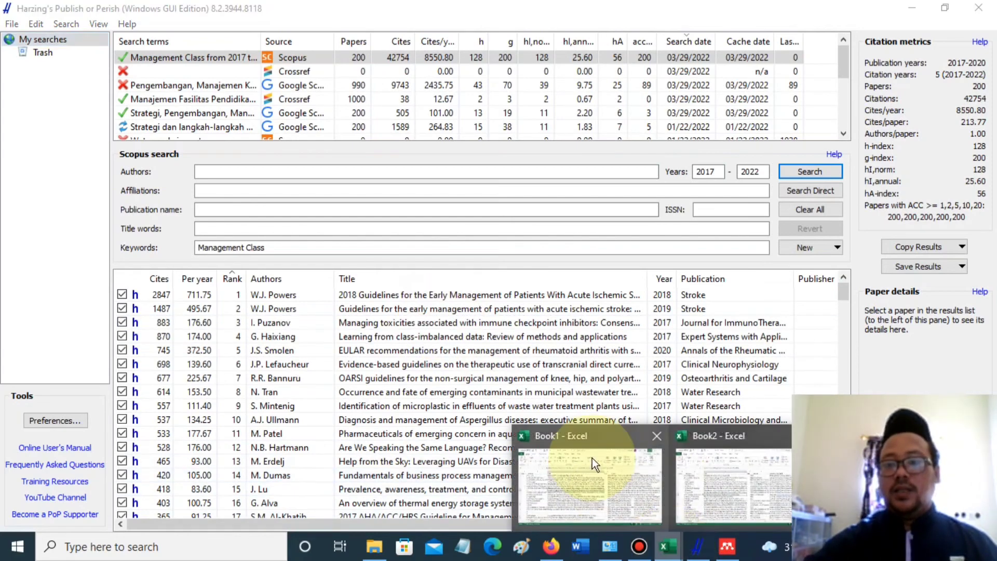
pyautogui.click(759, 453)
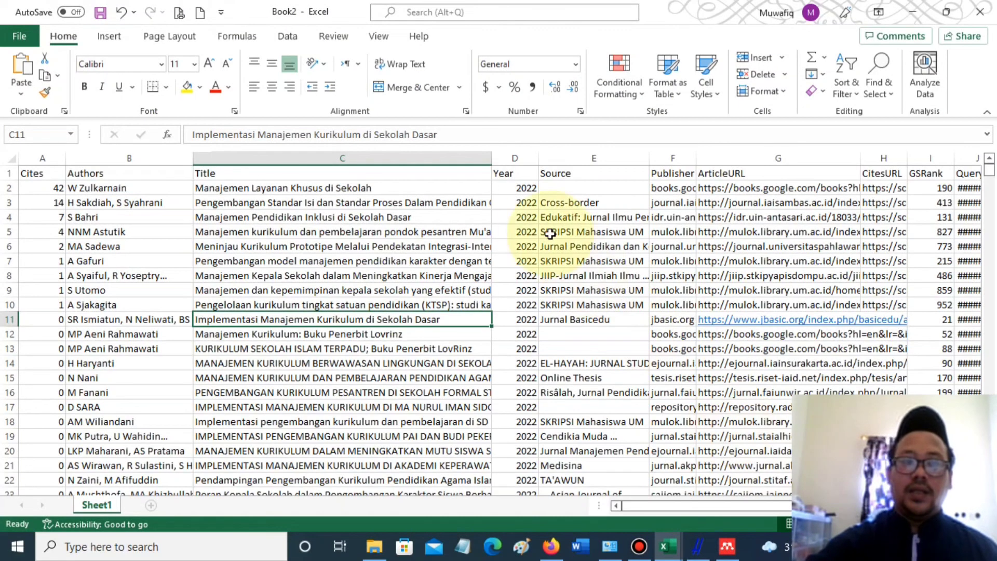
pyautogui.click(727, 547)
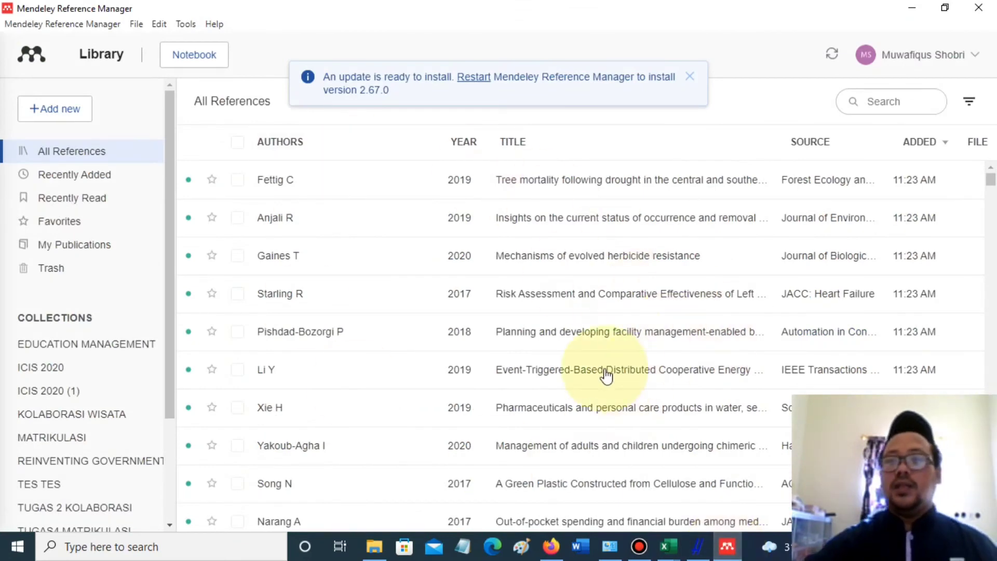
pyautogui.scroll(-5, 605, 375)
pyautogui.scroll(5, 606, 374)
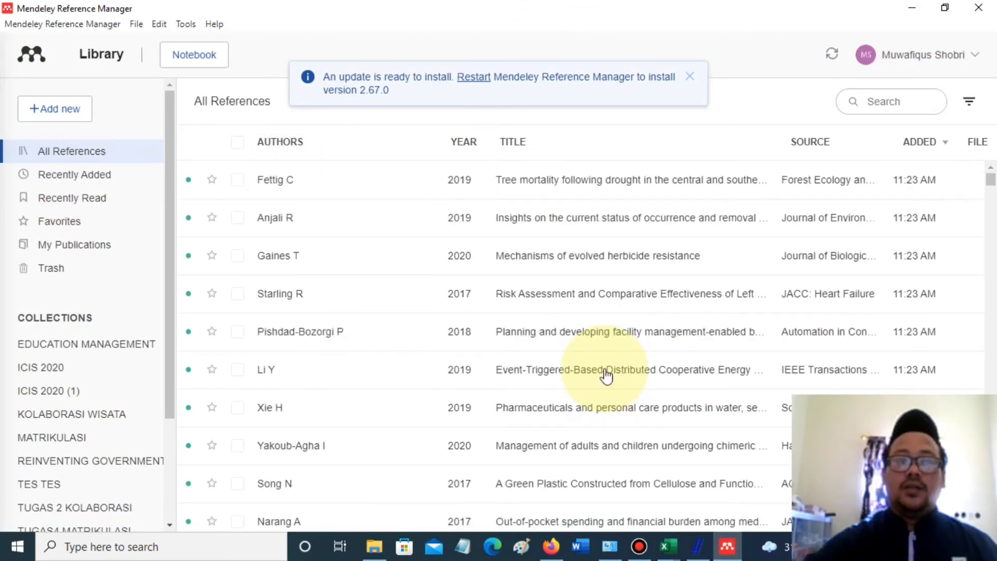
pyautogui.click(694, 551)
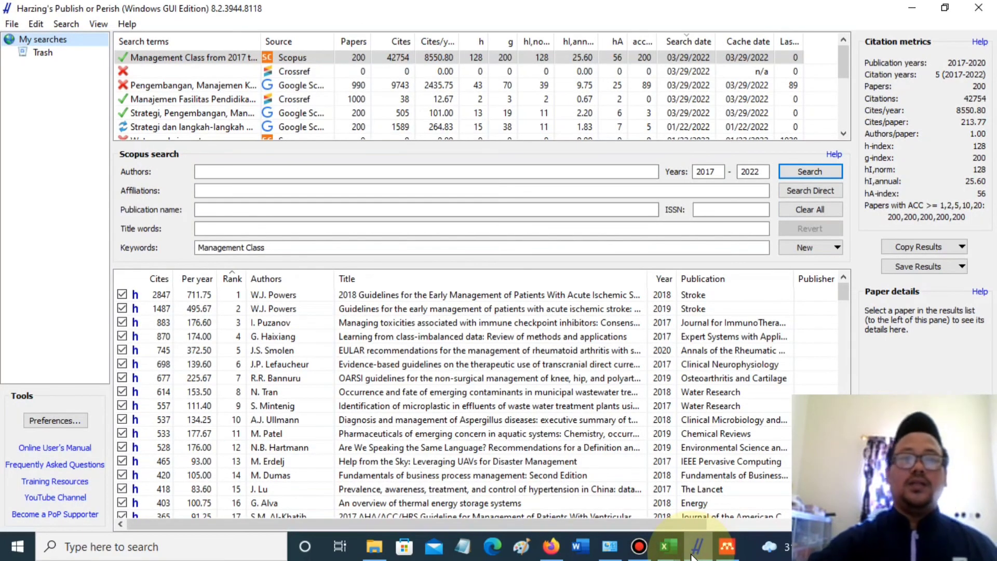